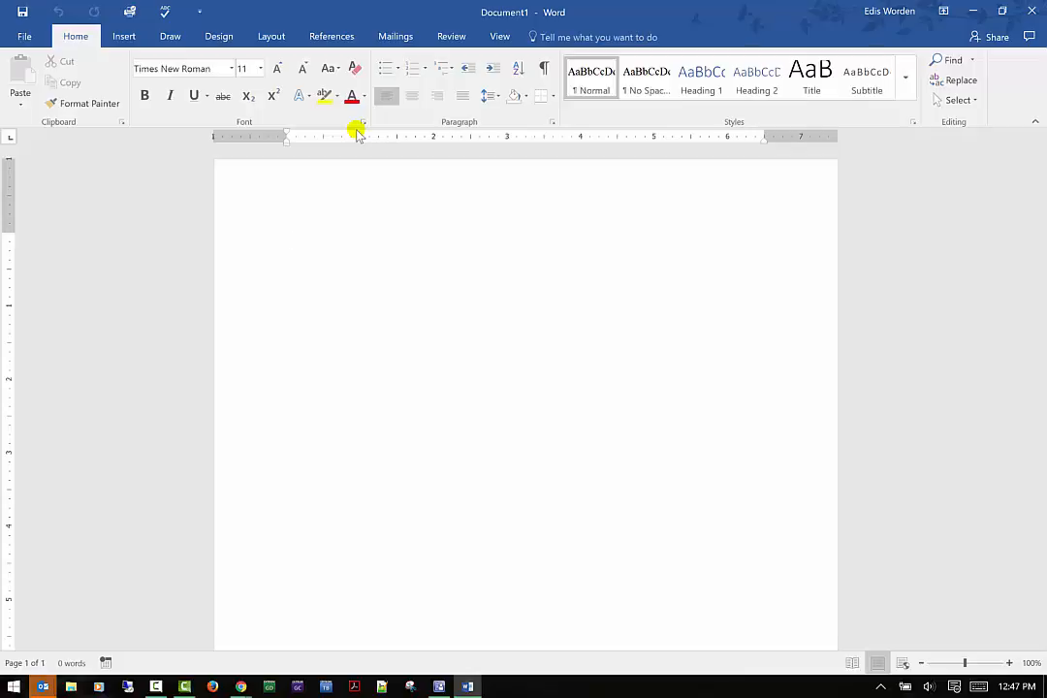
pyautogui.click(36, 98)
pyautogui.click(36, 101)
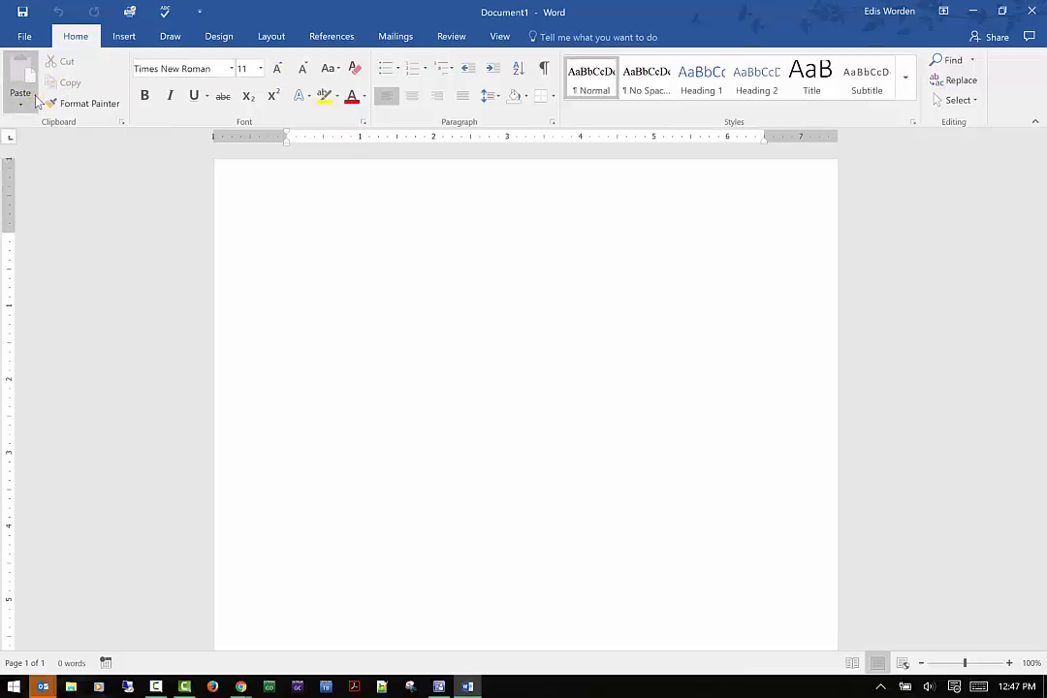
pyautogui.click(216, 210)
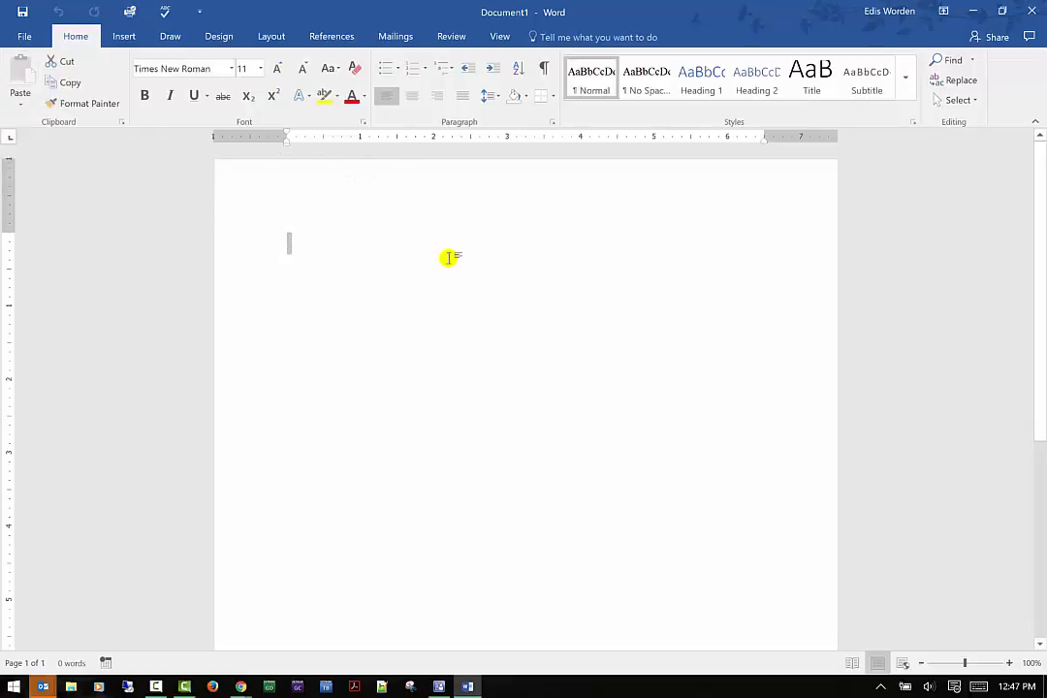
pyautogui.click(120, 36)
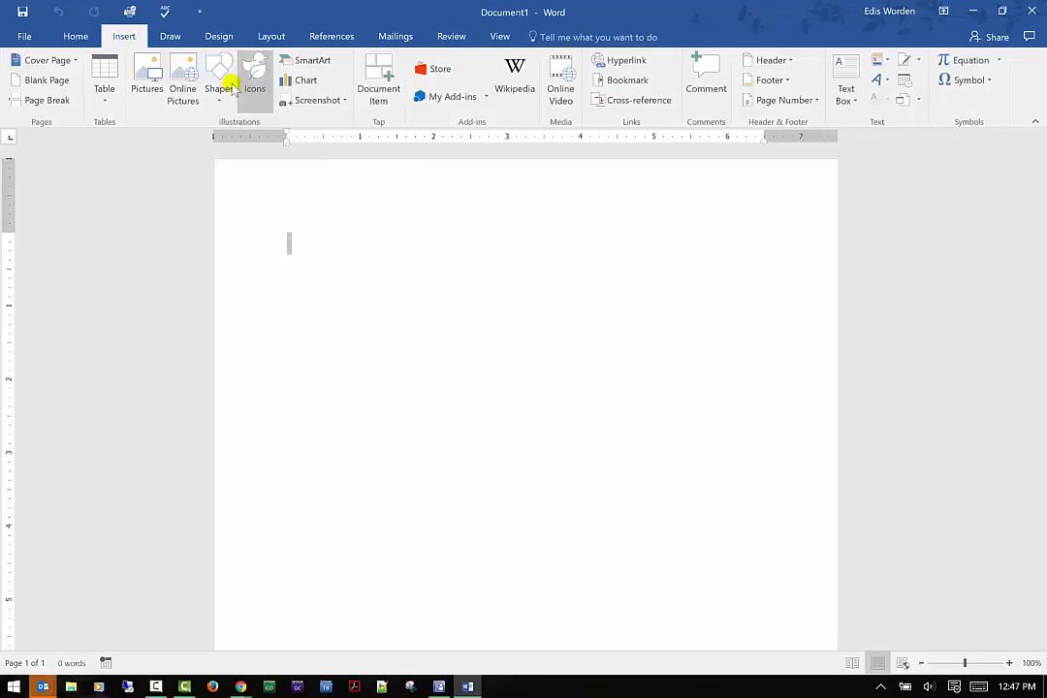
pyautogui.click(172, 60)
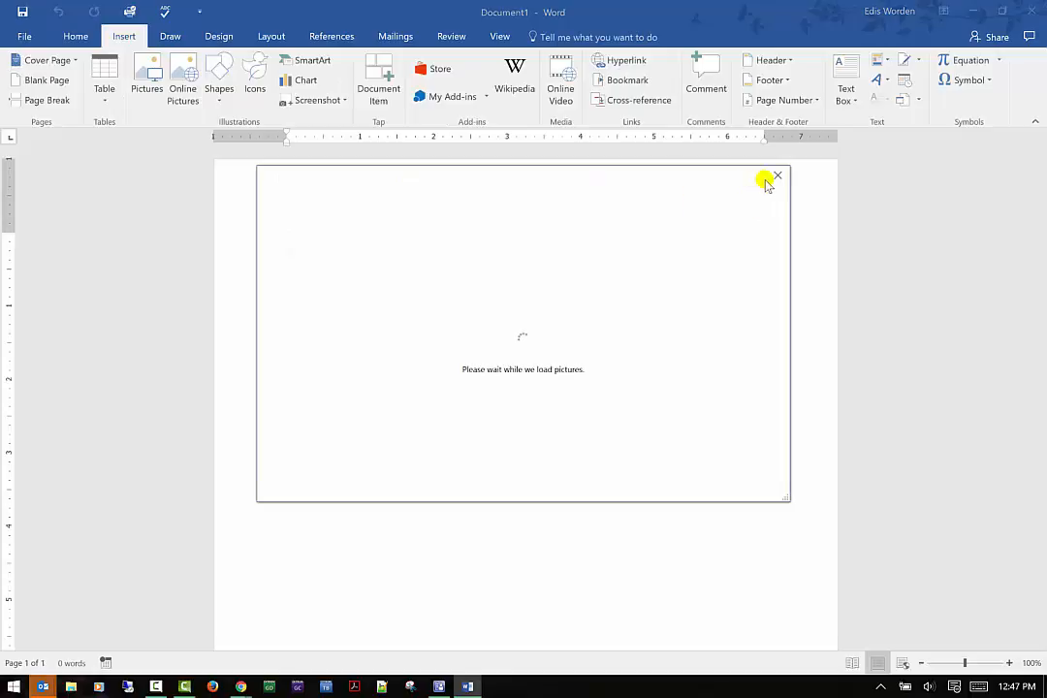
pyautogui.click(779, 176)
pyautogui.click(182, 82)
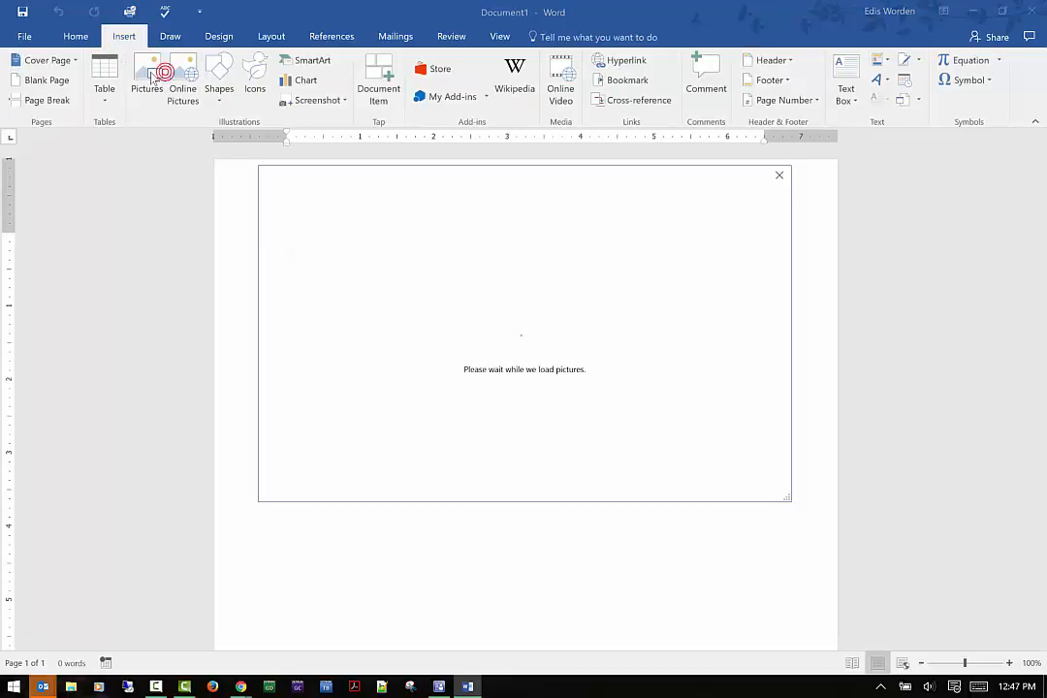
pyautogui.click(780, 176)
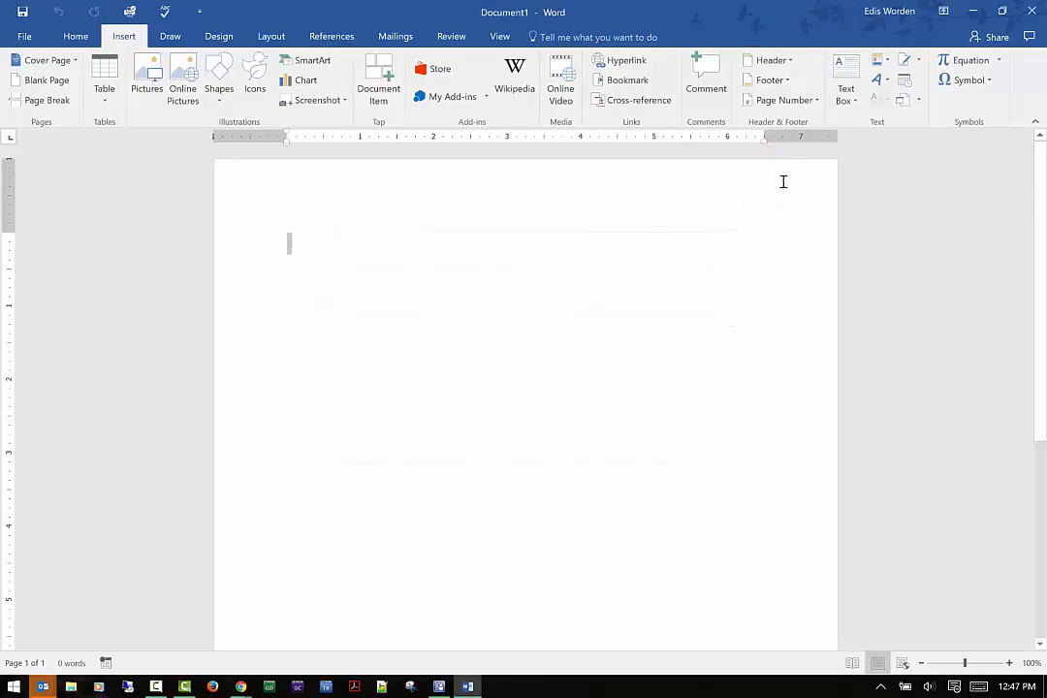
# Insert the picture oitowl2.png from the OIT folder under Pictures into the document.
pyautogui.click(162, 71)
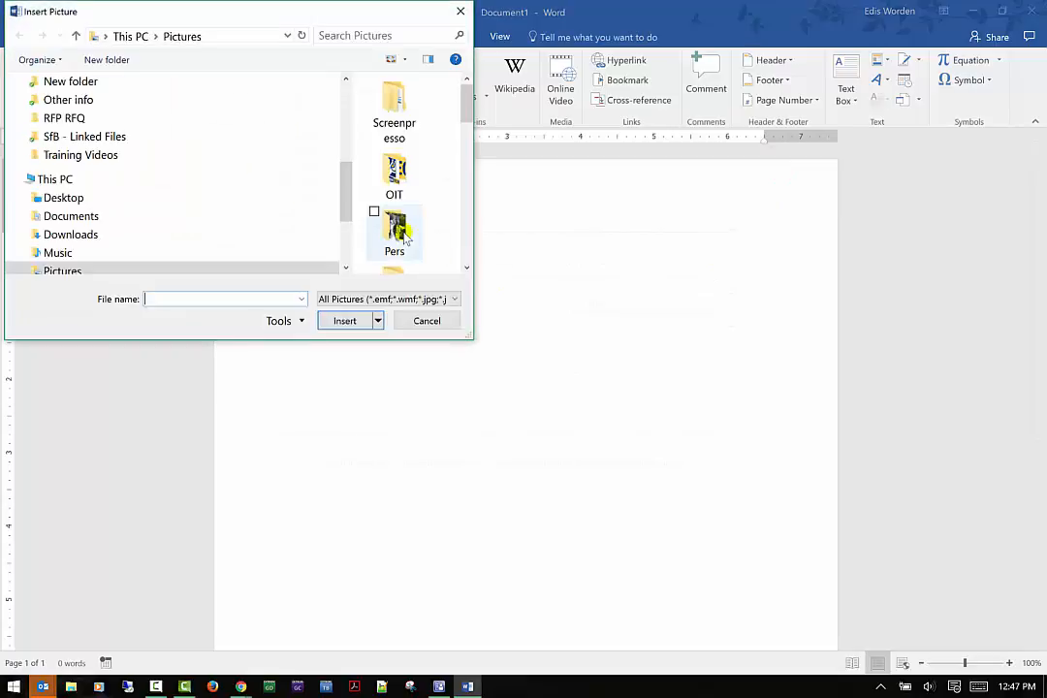
pyautogui.doubleClick(393, 176)
pyautogui.click(405, 165)
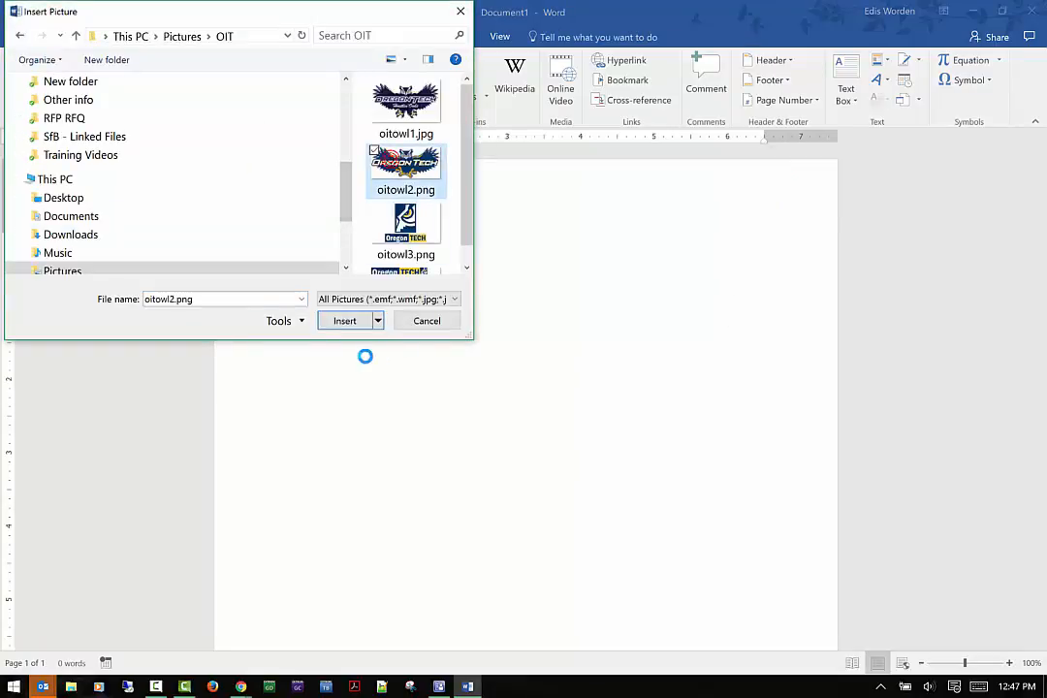
pyautogui.click(358, 325)
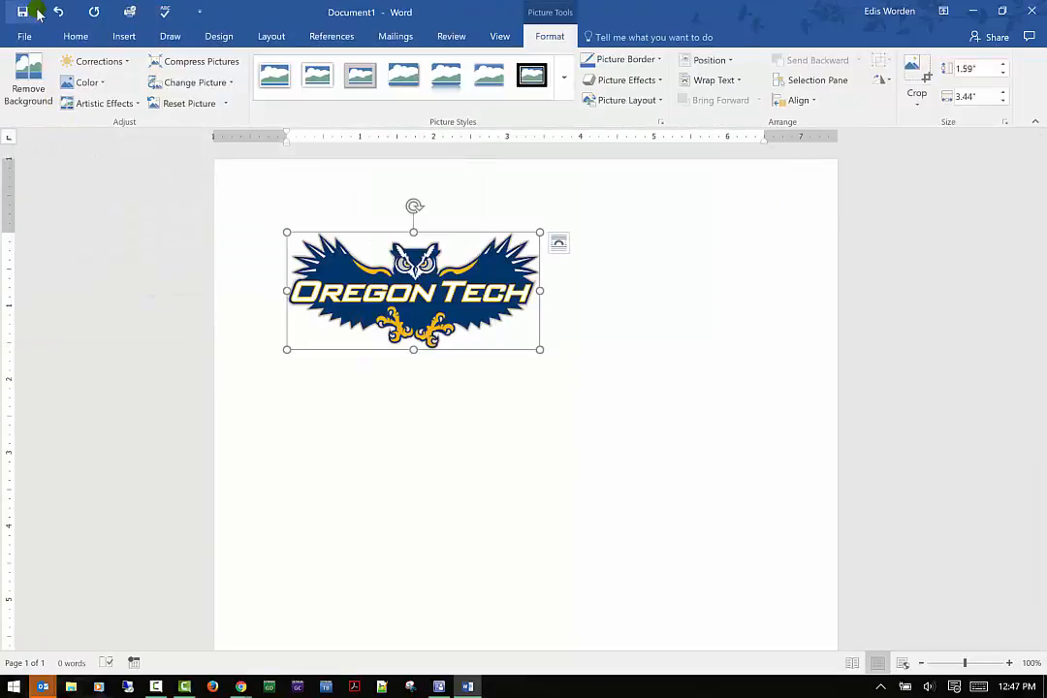
# Copy the Oregon Tech logo and paste a duplicate of it as a picture.
pyautogui.click(65, 37)
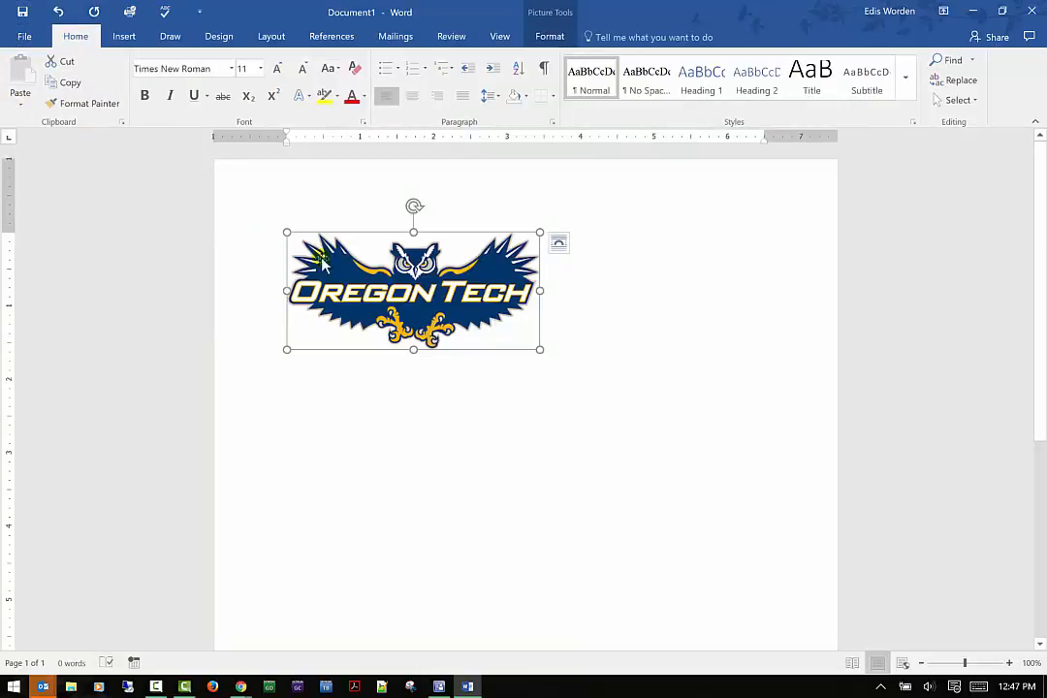
pyautogui.click(64, 85)
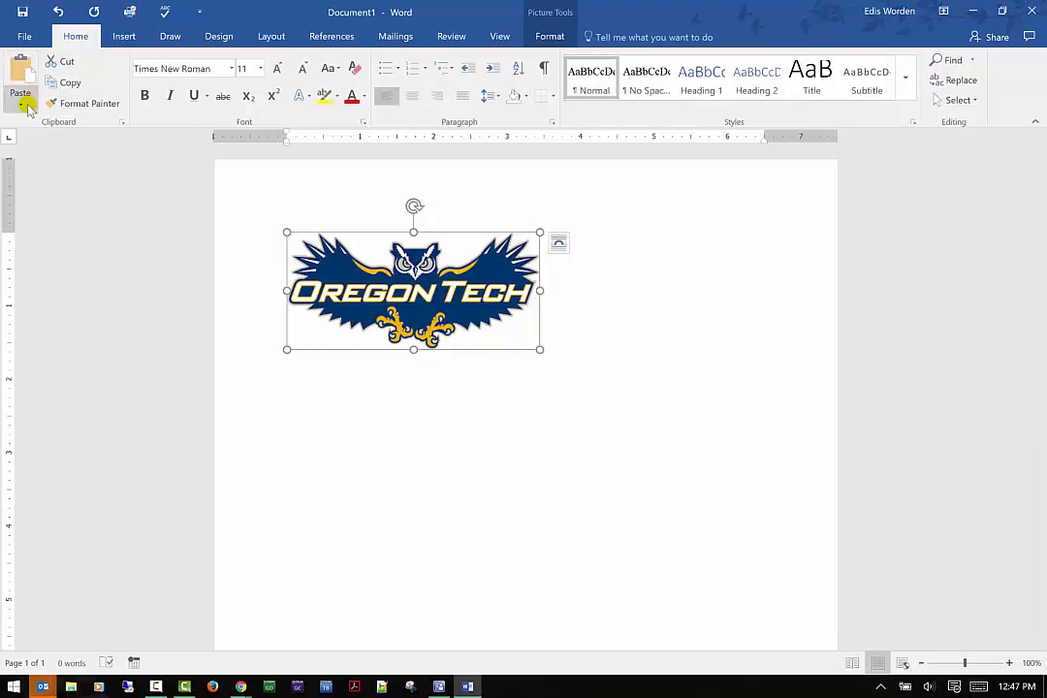
pyautogui.click(26, 105)
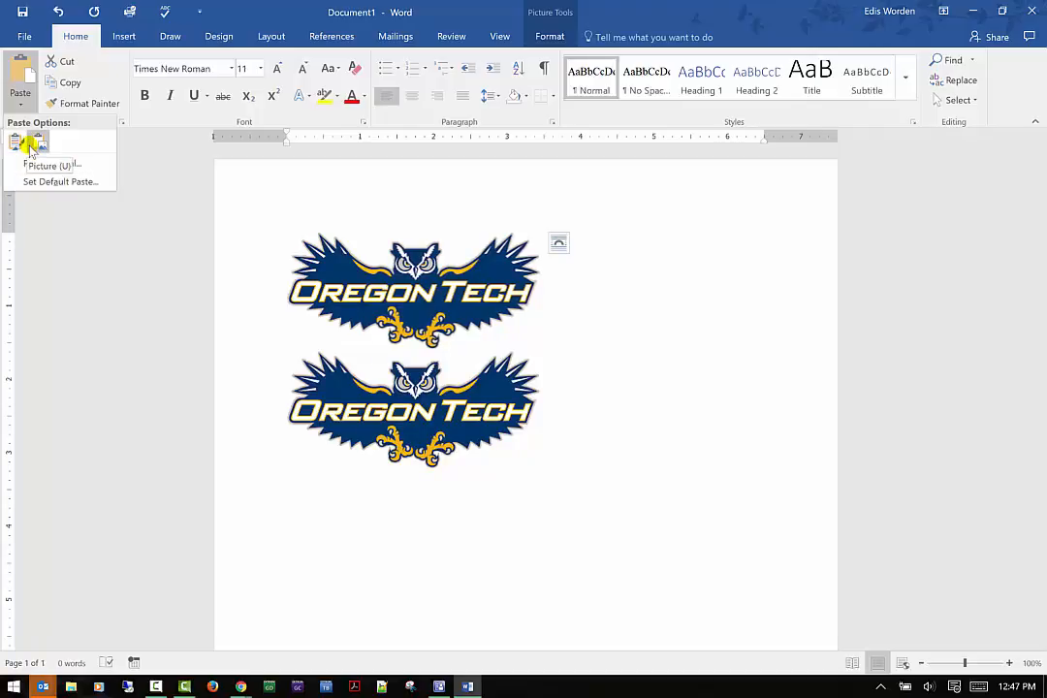
pyautogui.click(32, 145)
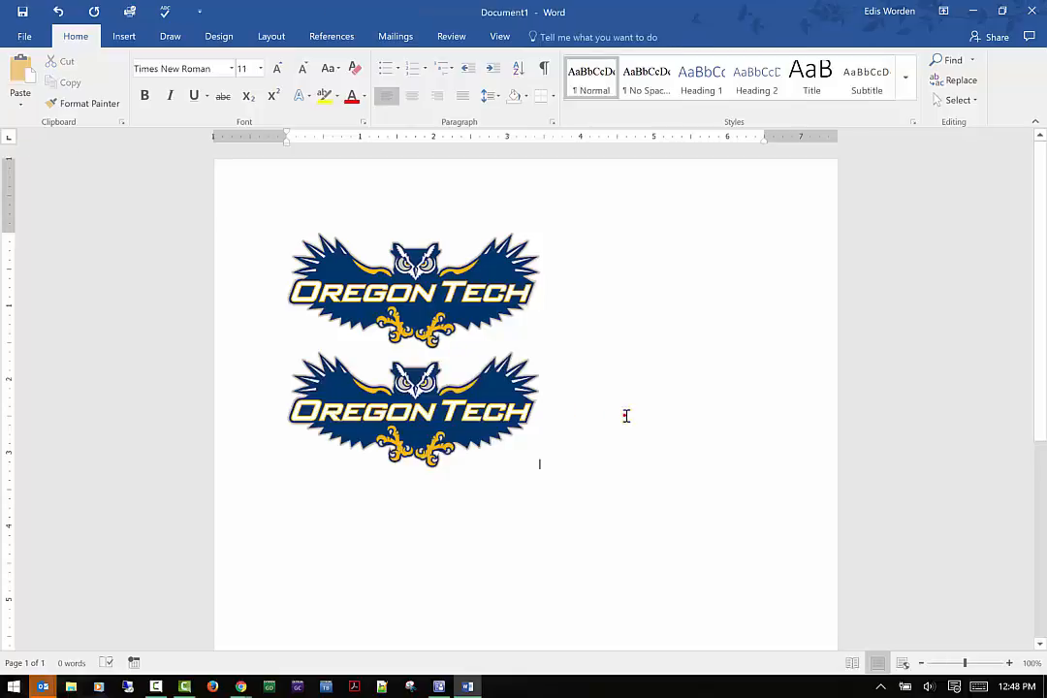
# Type the text "Test test test" after the second logo.
pyautogui.write('Test ')
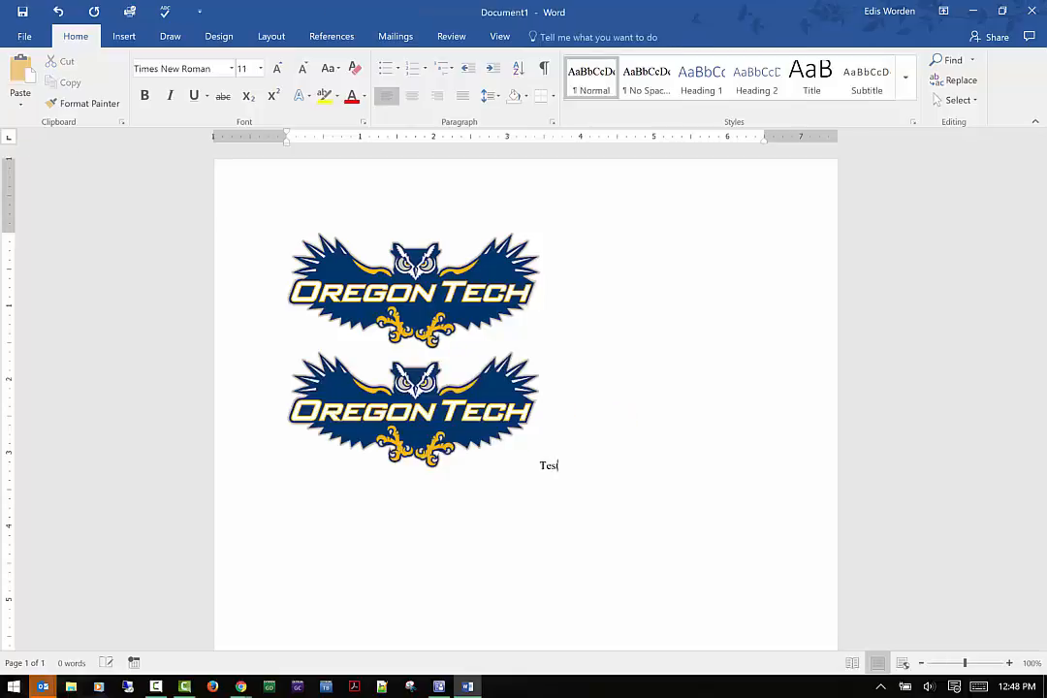
pyautogui.write('test test')
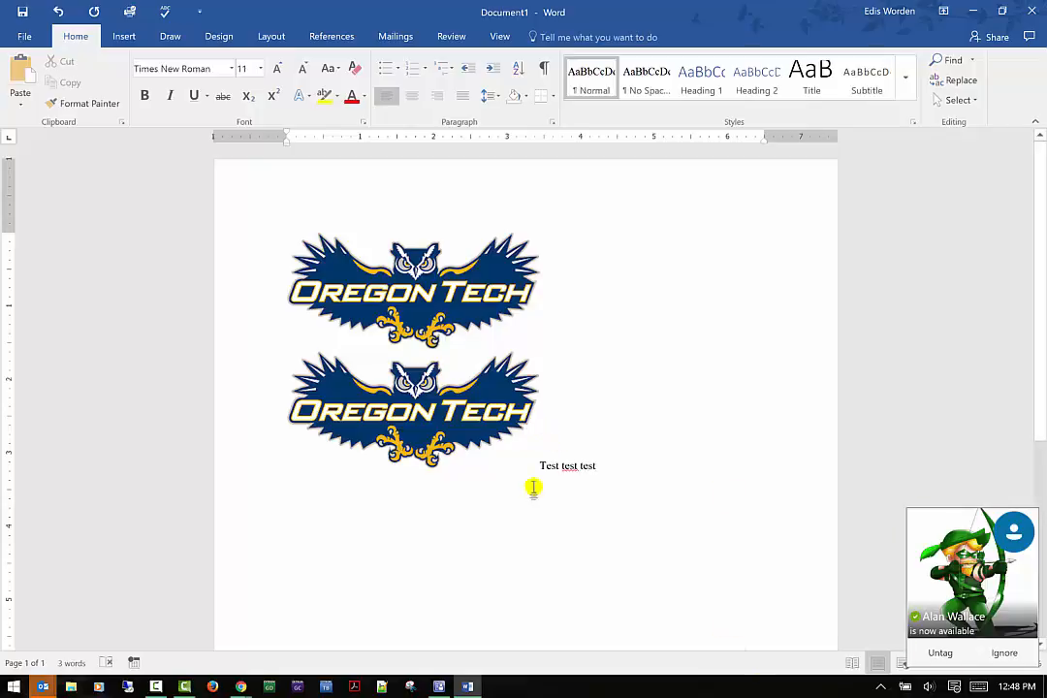
pyautogui.moveTo(603, 473); pyautogui.dragTo(602, 470)
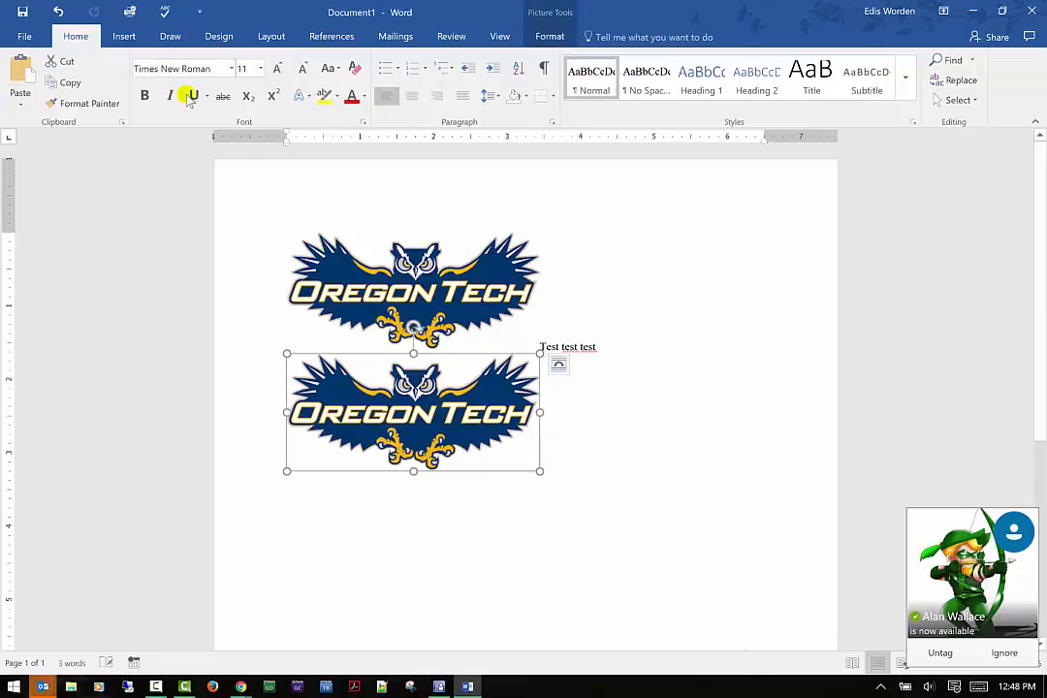
pyautogui.click(599, 320)
pyautogui.moveTo(645, 347); pyautogui.dragTo(544, 342)
pyautogui.click(533, 339)
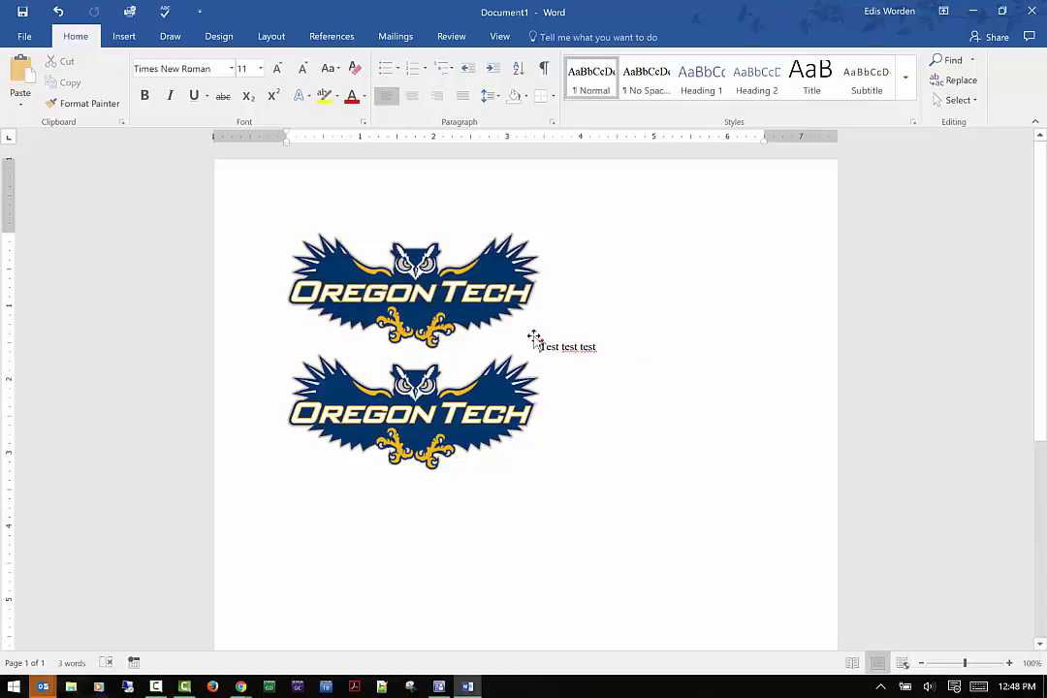
pyautogui.click(540, 346)
pyautogui.click(576, 340)
pyautogui.moveTo(604, 350); pyautogui.dragTo(541, 349)
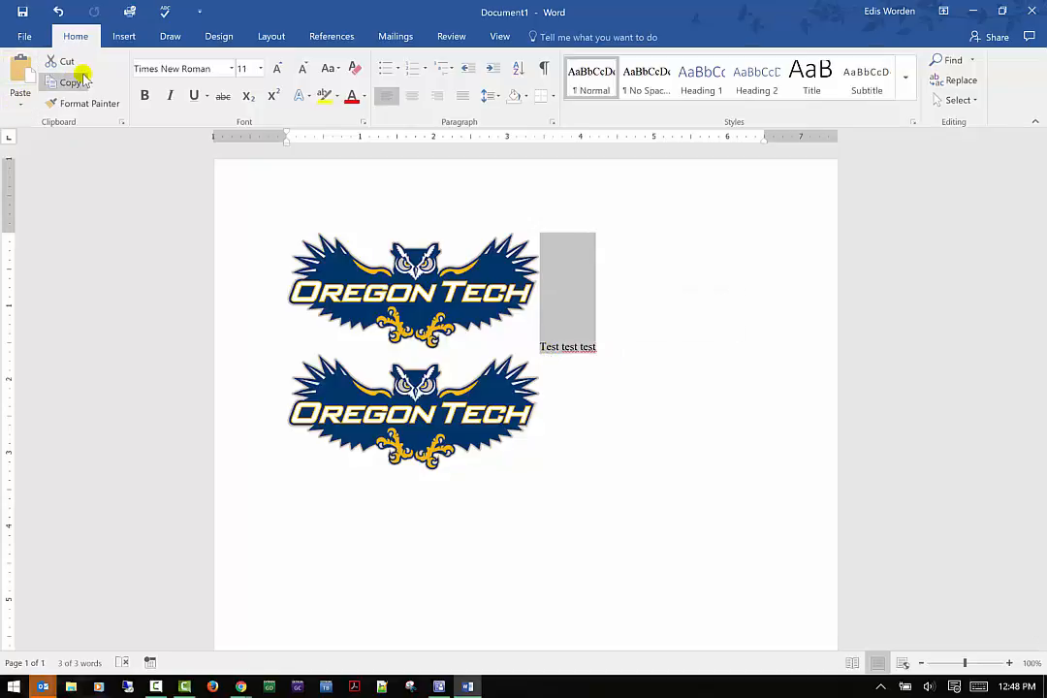
pyautogui.click(20, 105)
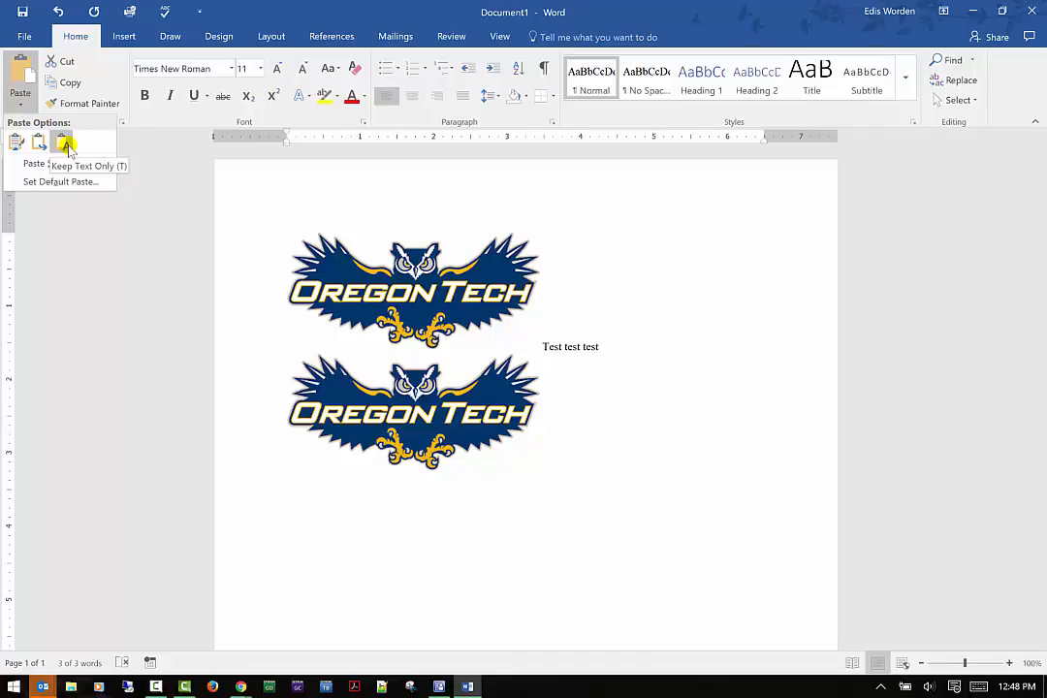
pyautogui.click(415, 294)
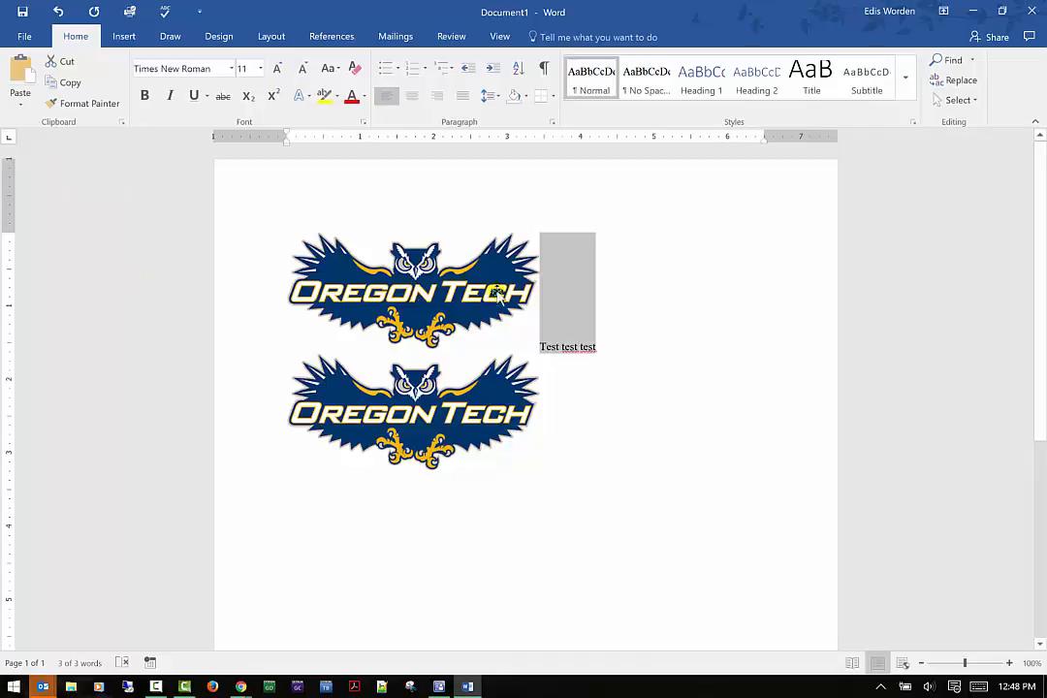
pyautogui.click(631, 355)
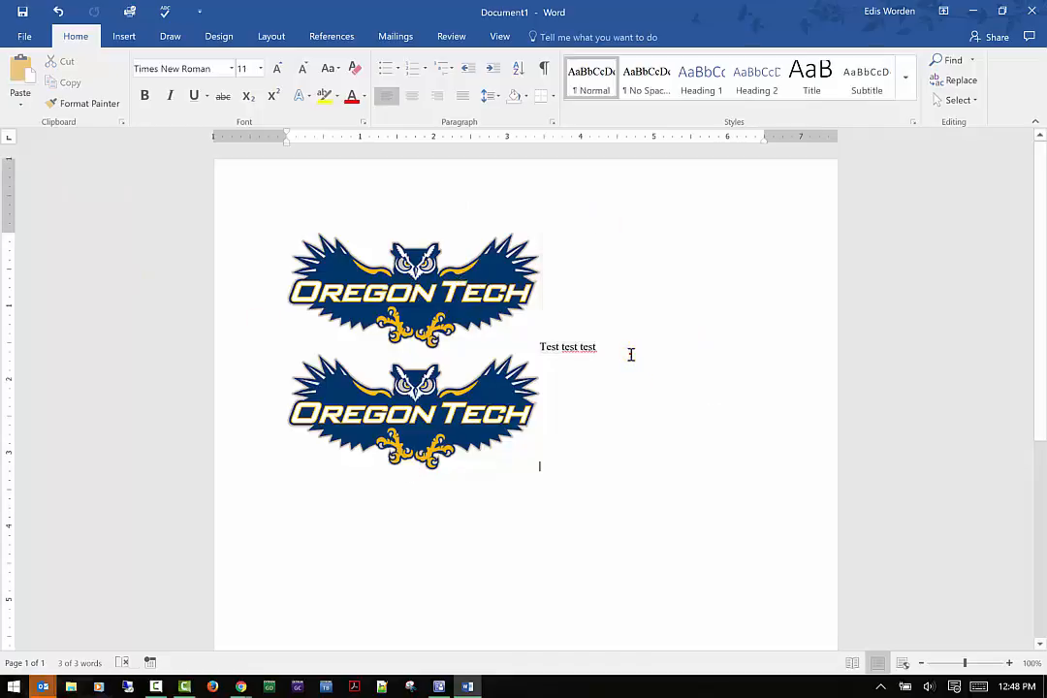
pyautogui.click(628, 354)
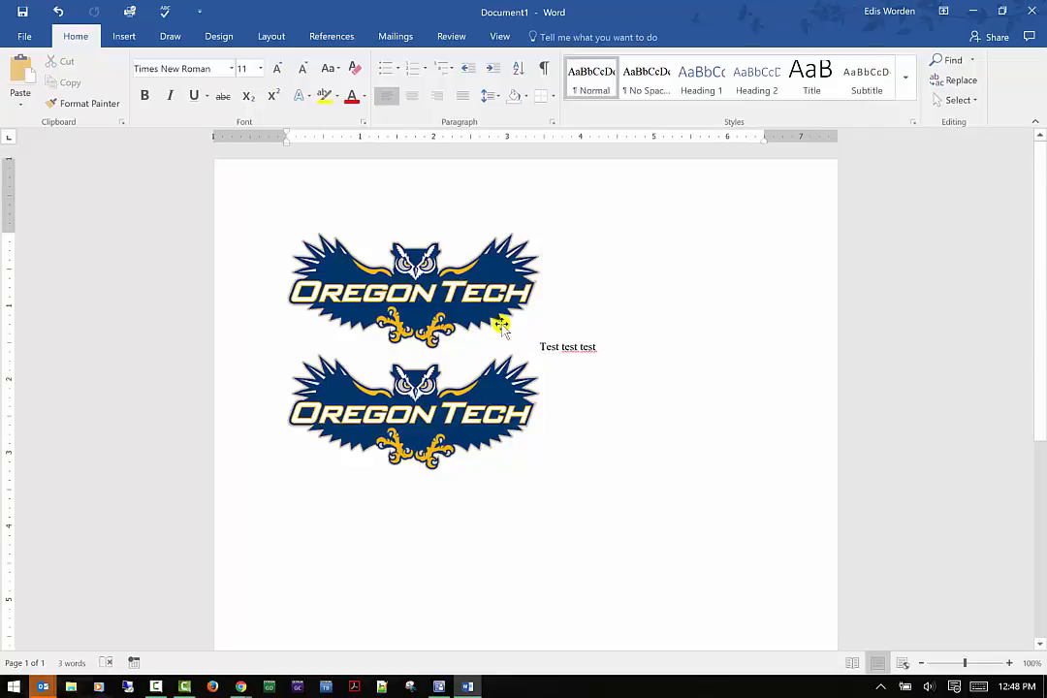
pyautogui.click(104, 104)
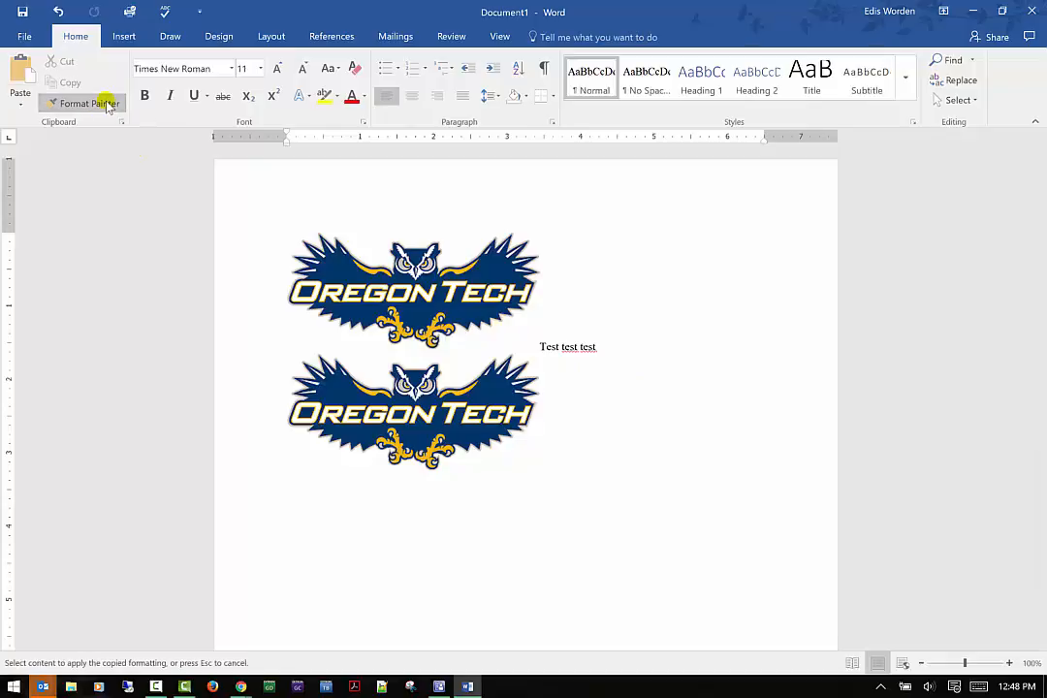
pyautogui.click(105, 104)
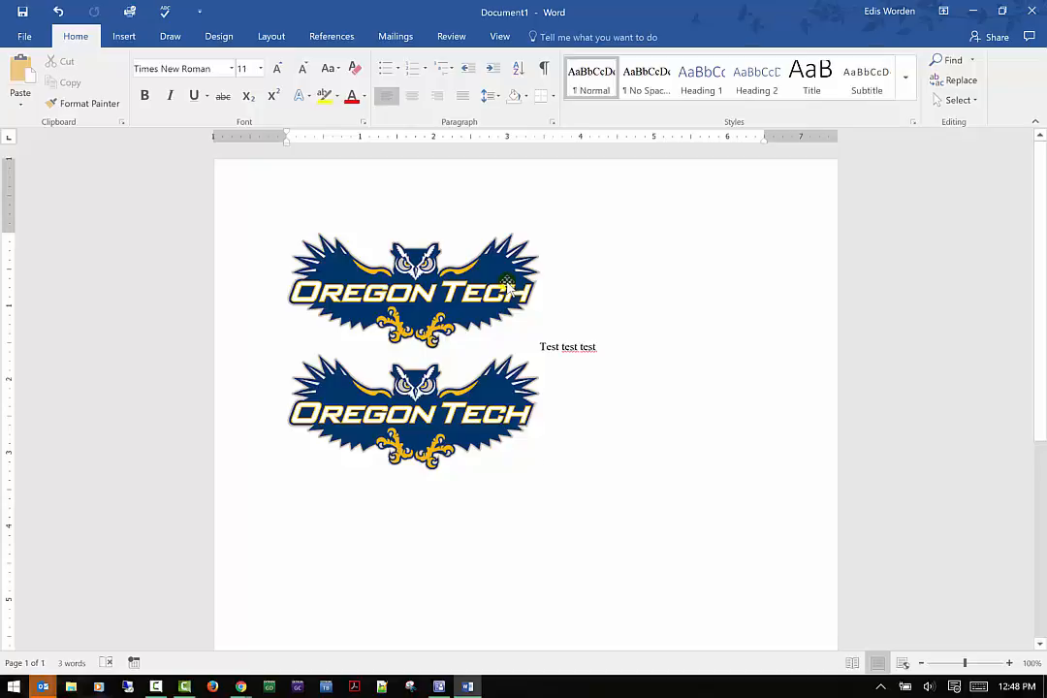
# Browse the available fonts in the font list without applying one.
pyautogui.click(233, 71)
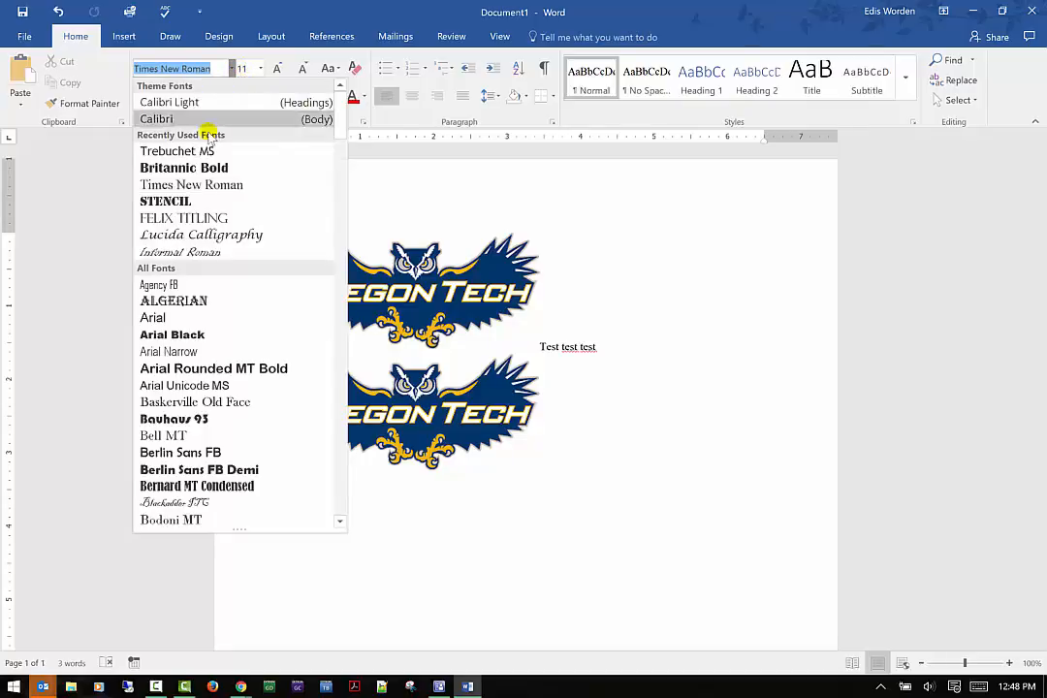
pyautogui.scroll(-6, 226, 446)
pyautogui.scroll(-8, 227, 444)
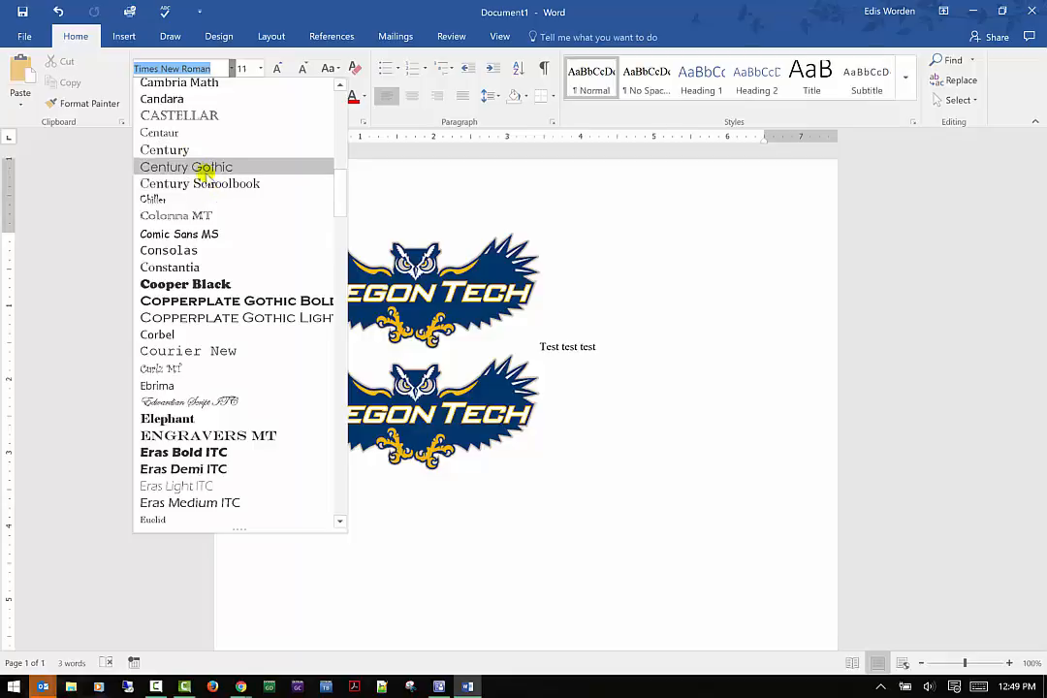
pyautogui.scroll(-1, 215, 183)
pyautogui.scroll(2, 182, 133)
pyautogui.scroll(2, 183, 133)
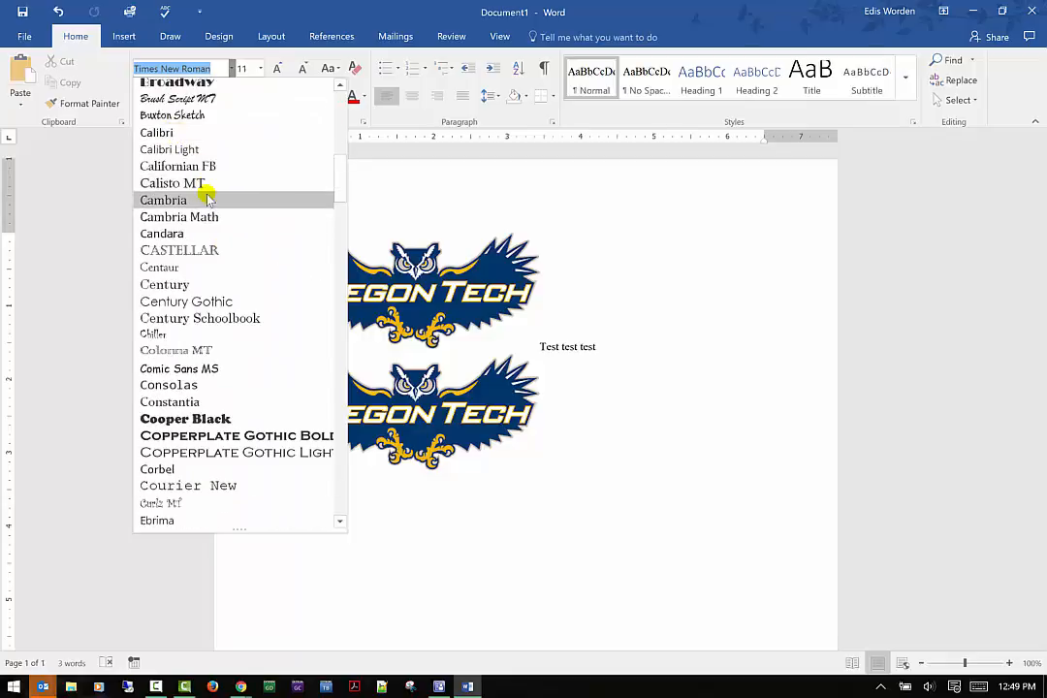
pyautogui.scroll(-1, 210, 199)
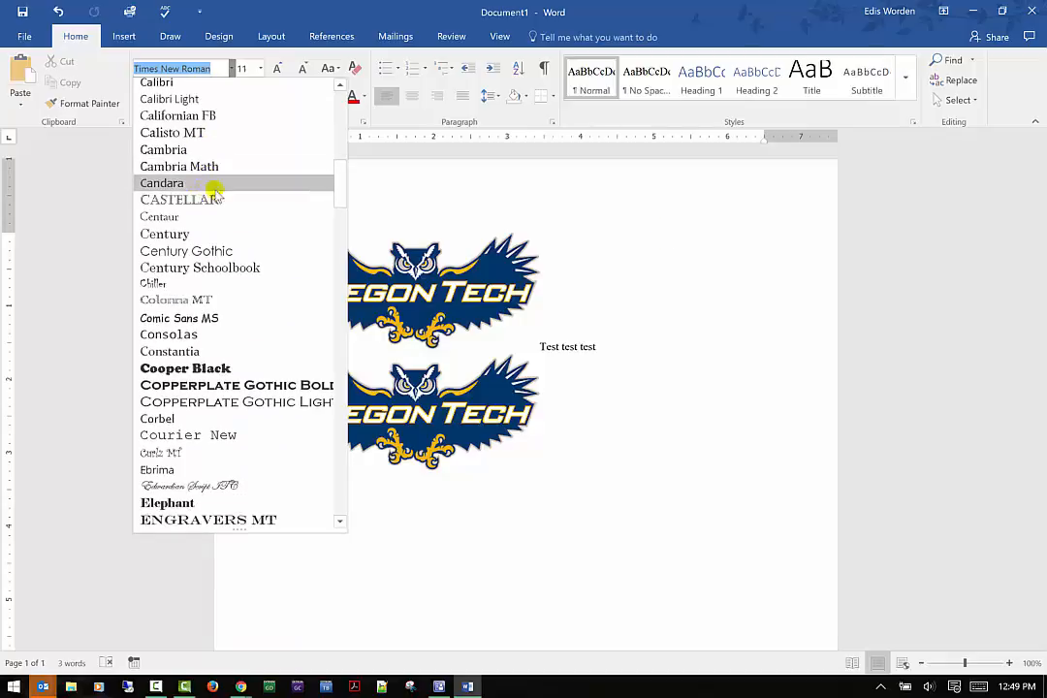
pyautogui.click(653, 352)
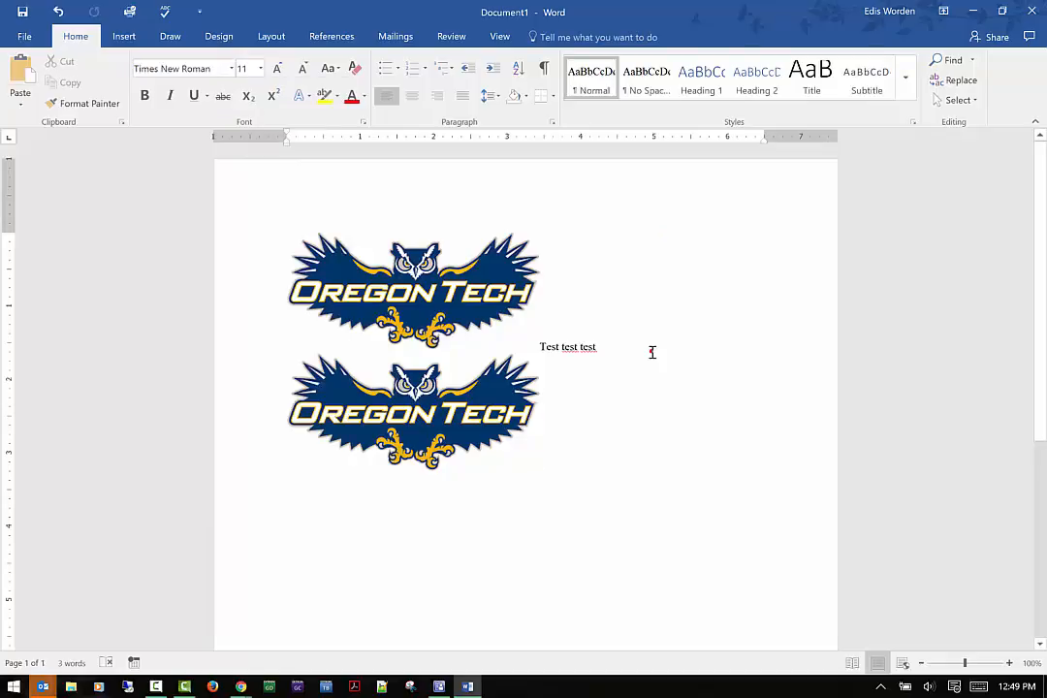
# Move the "Test test test" line onto its own paragraph below the second logo.
pyautogui.click(653, 353)
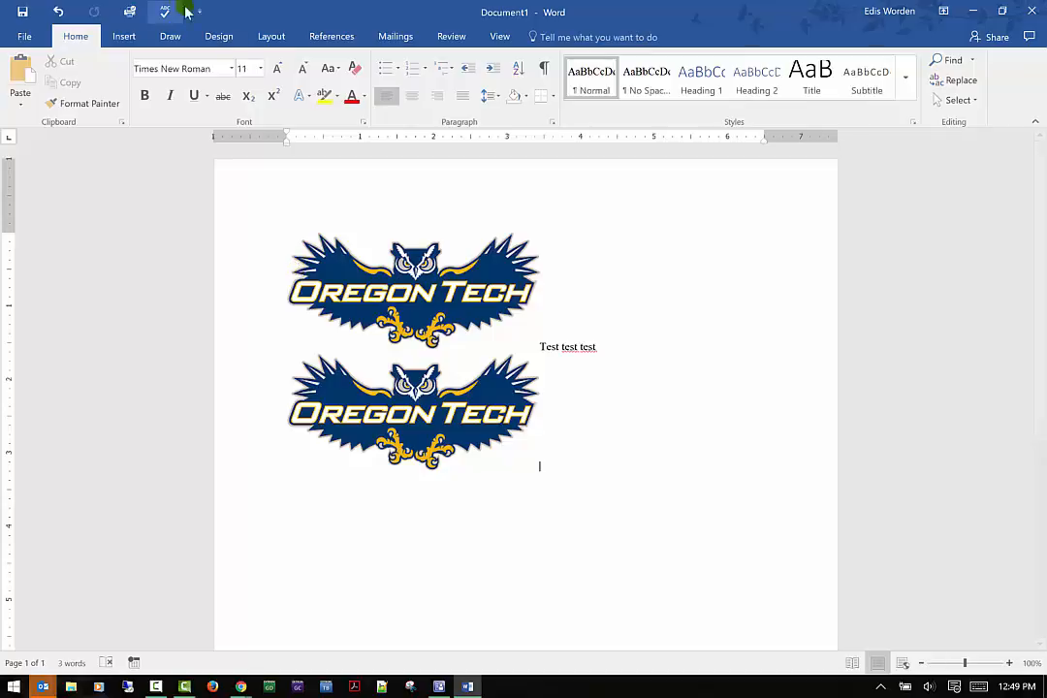
pyautogui.click(541, 346)
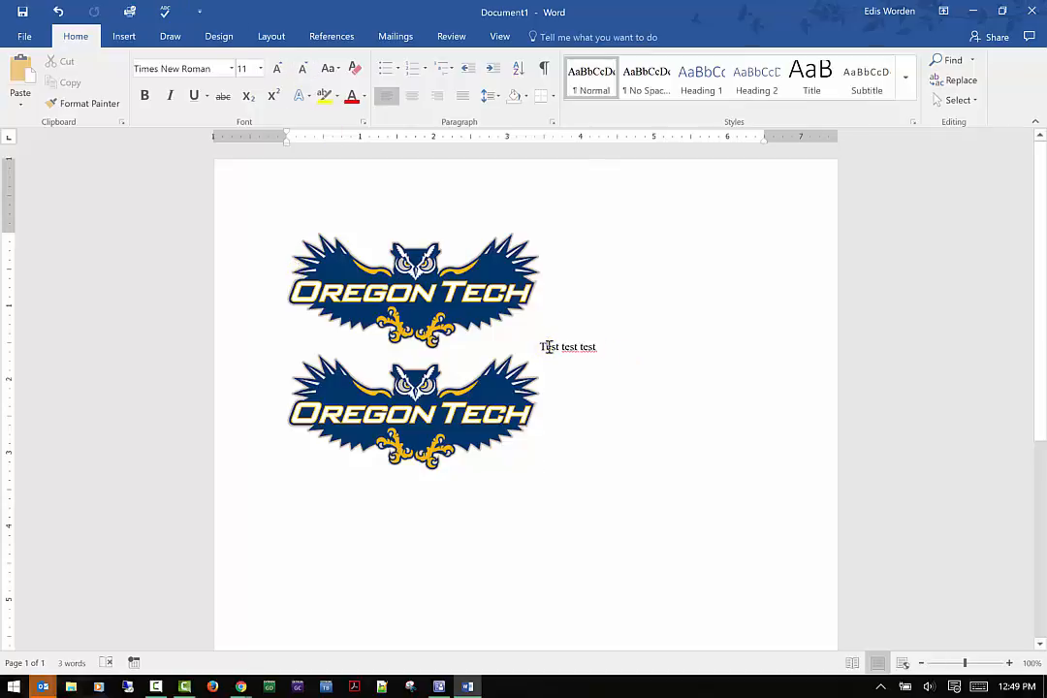
pyautogui.moveTo(540, 346); pyautogui.dragTo(260, 561)
pyautogui.moveTo(541, 346); pyautogui.dragTo(596, 468)
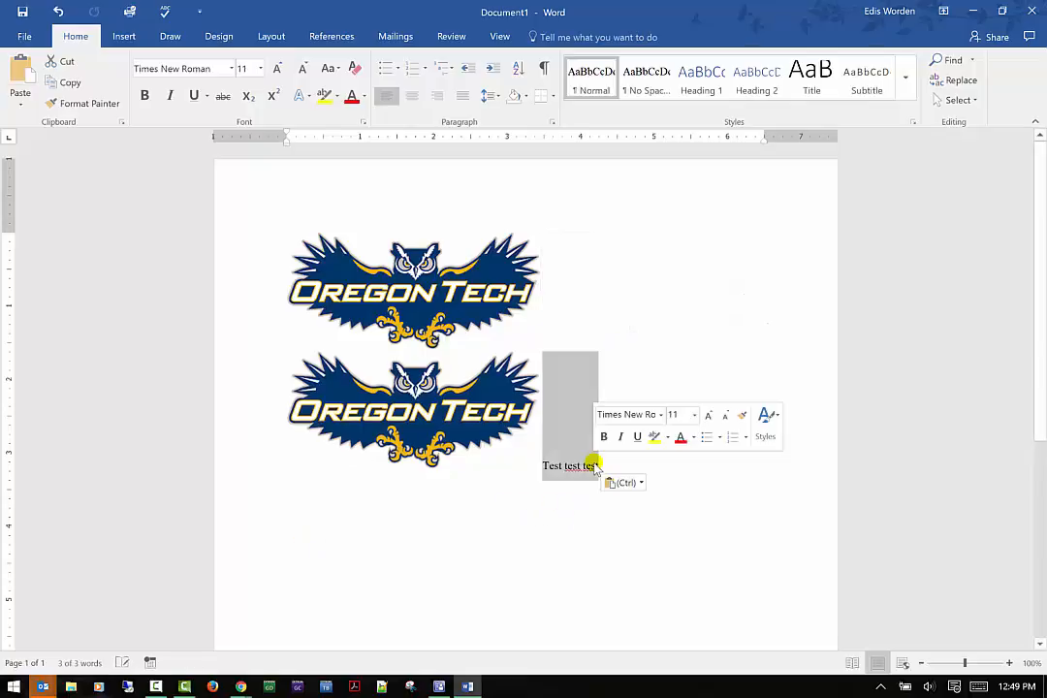
pyautogui.press('Left')
pyautogui.press('Return')
pyautogui.press('Return')
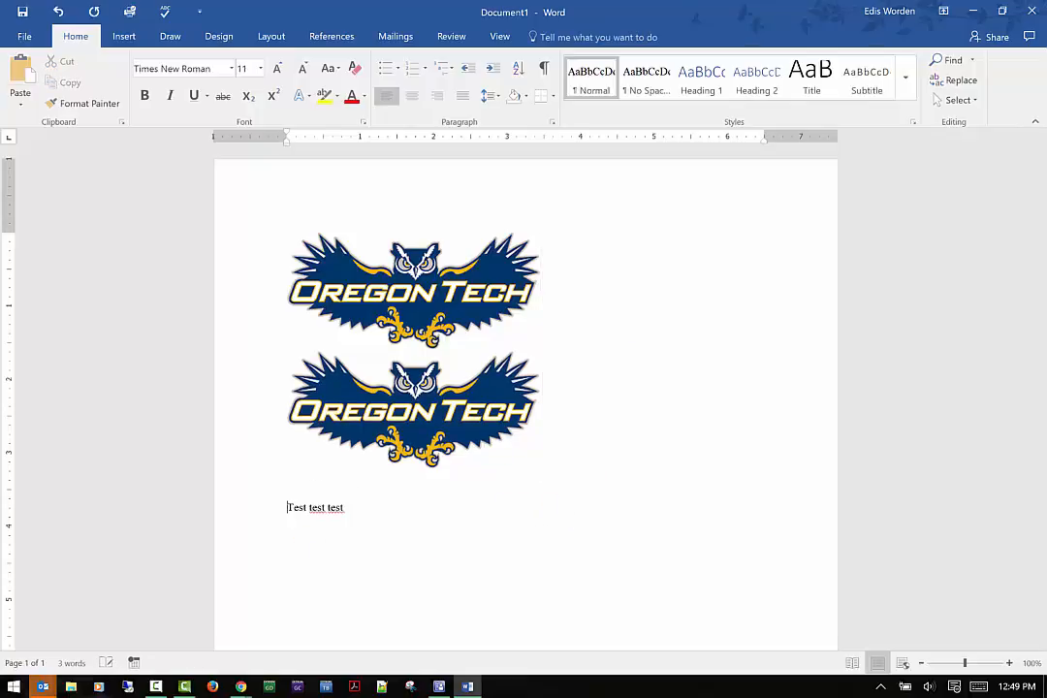
pyautogui.moveTo(358, 522); pyautogui.dragTo(260, 509)
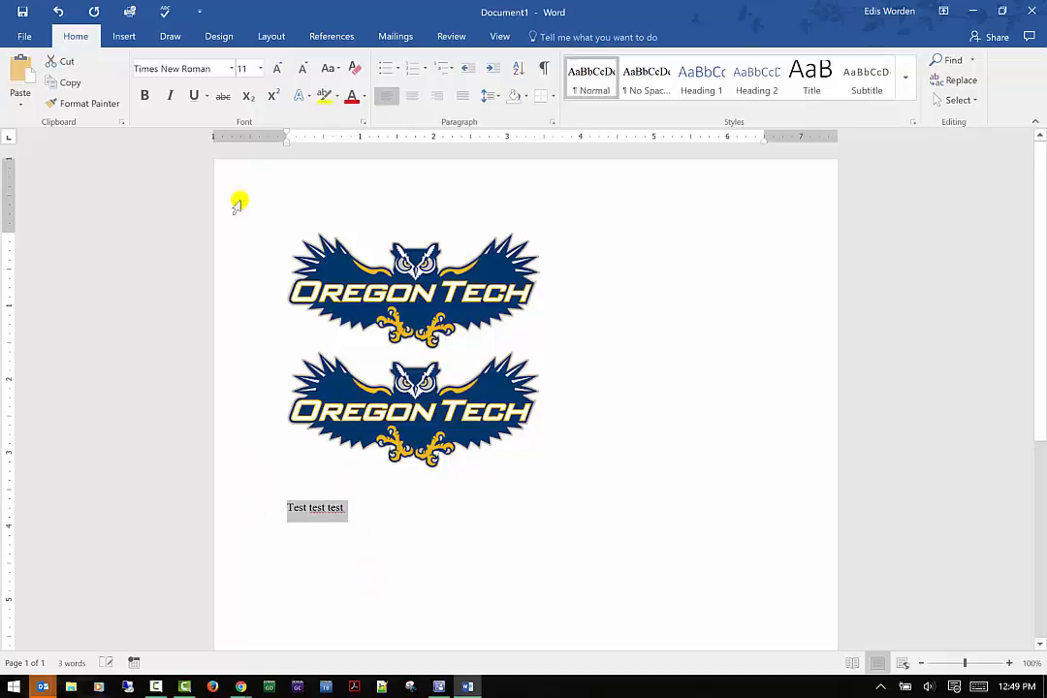
pyautogui.click(232, 69)
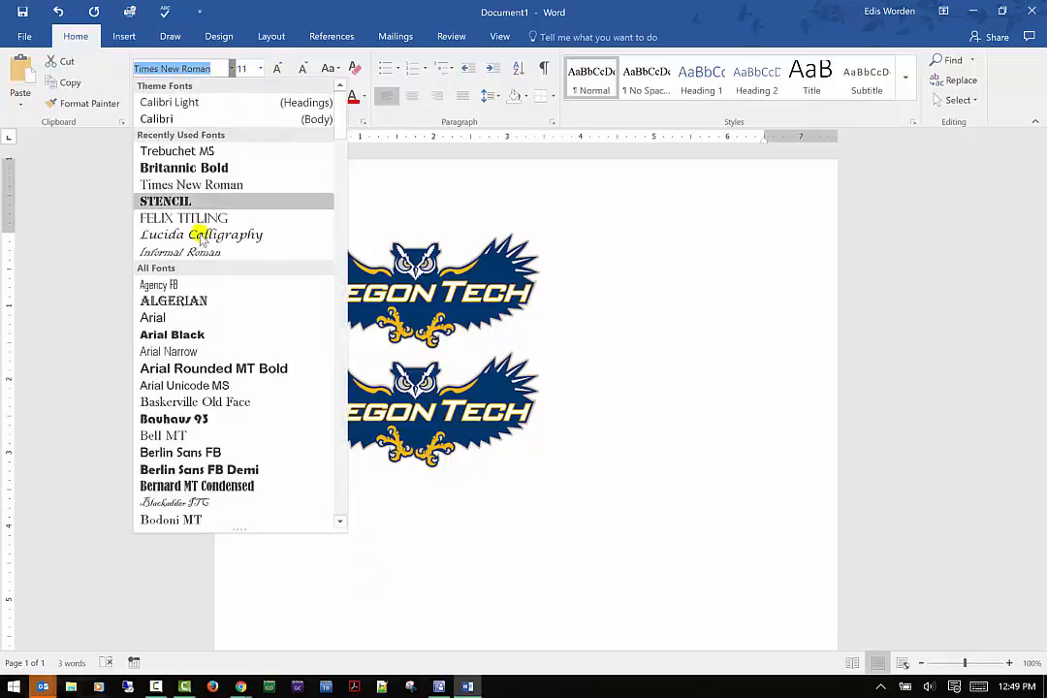
pyautogui.click(432, 537)
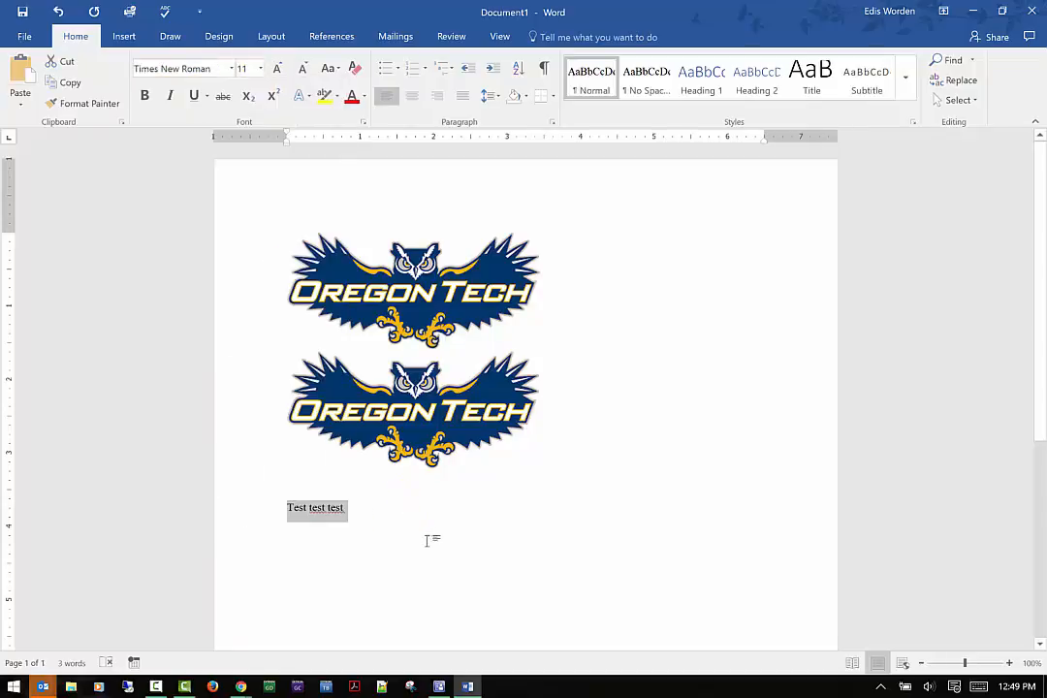
# Insert three blank paragraphs above the test text line.
pyautogui.click(287, 491)
pyautogui.press('Return')
pyautogui.press('Return')
pyautogui.press('Return')
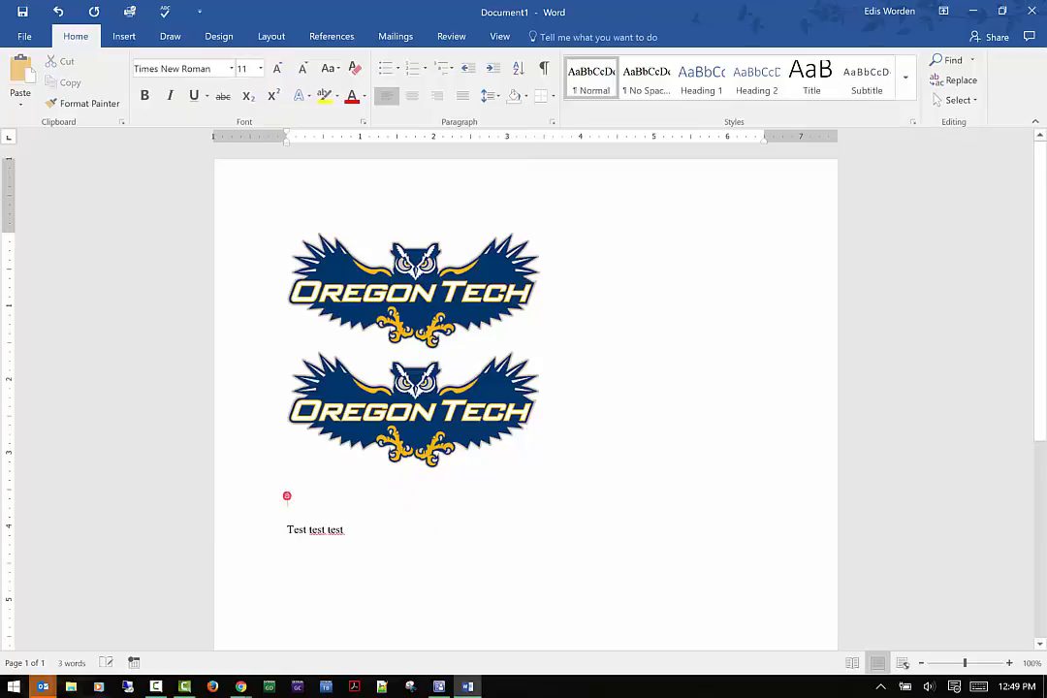
# Select the test line and preview fonts such as Algerian in the font list without applying one.
pyautogui.moveTo(344, 573); pyautogui.dragTo(245, 561)
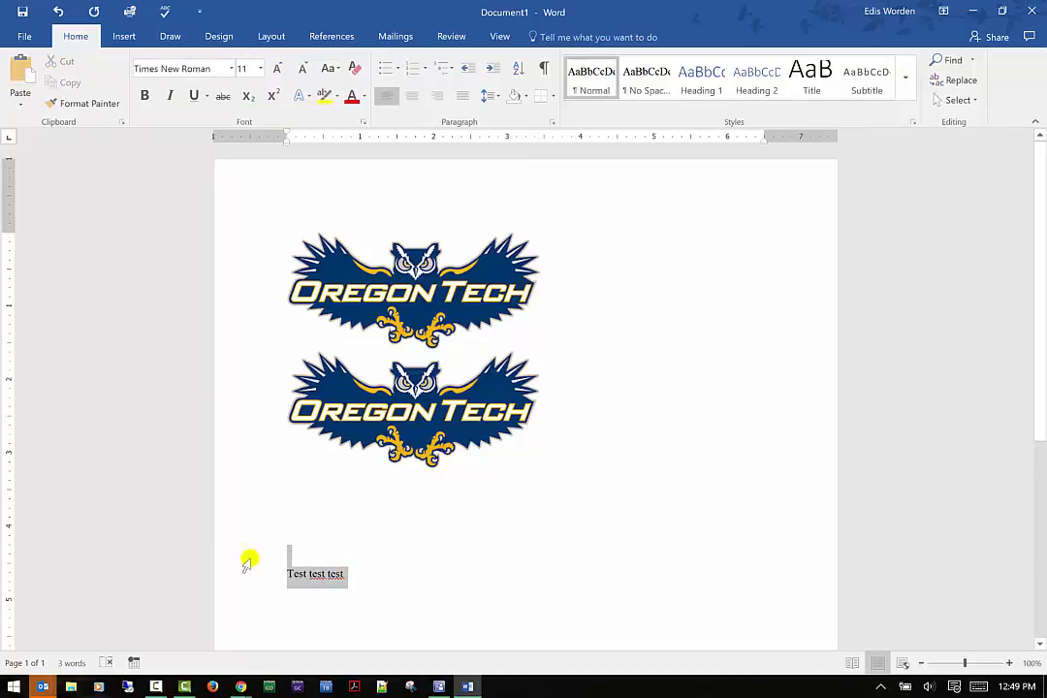
pyautogui.click(232, 68)
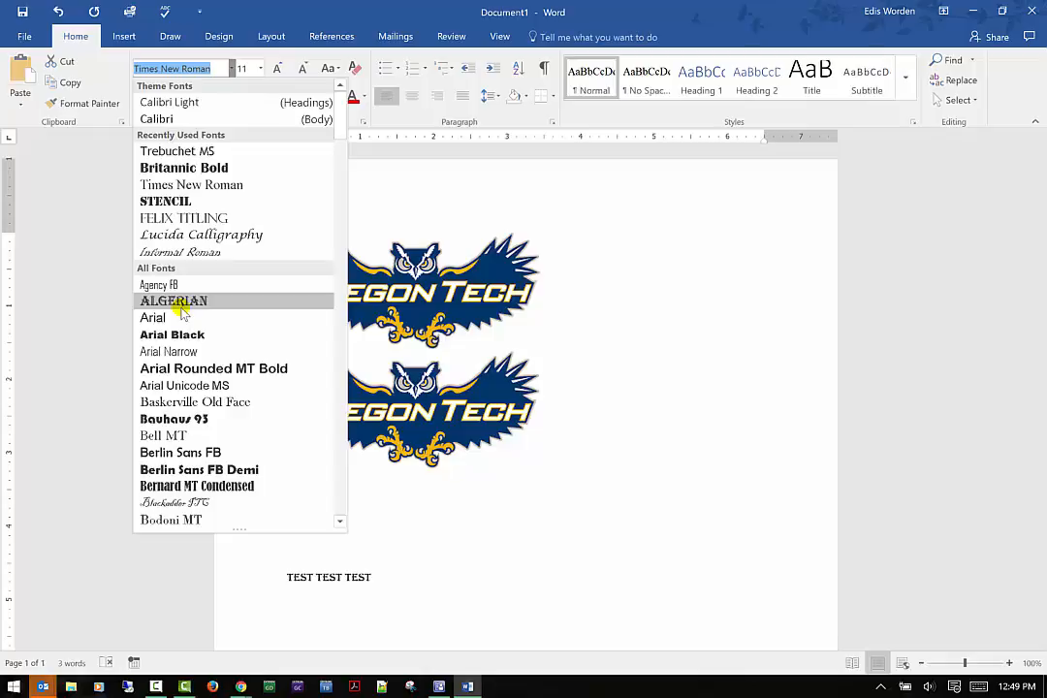
pyautogui.press('Escape')
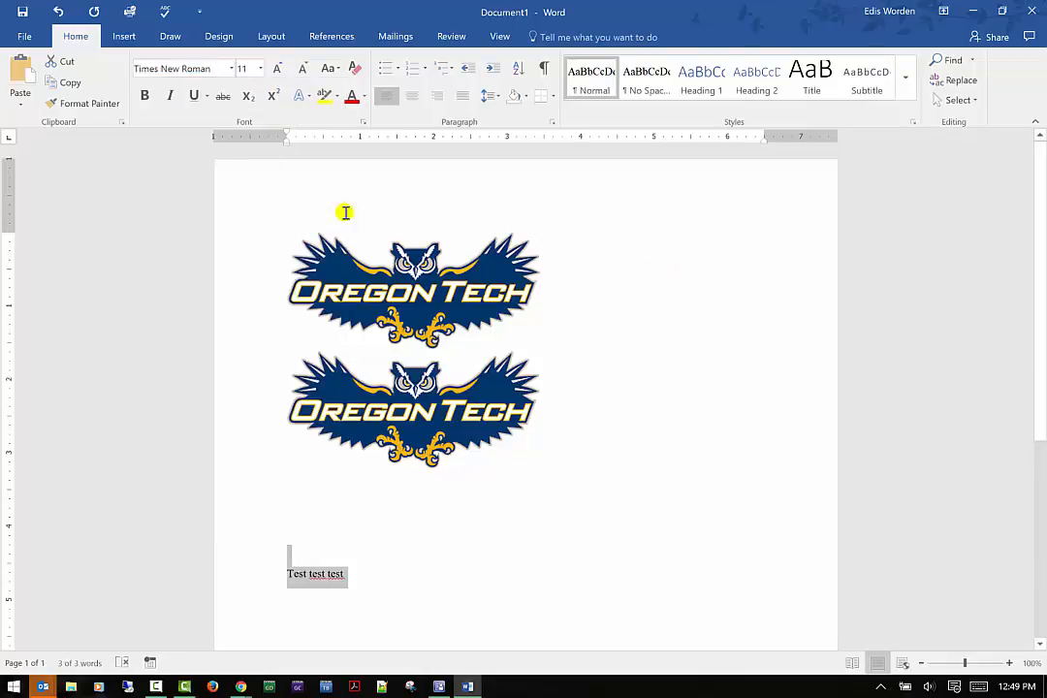
# Apply bold, italic, underline and strikethrough to the selected test text.
pyautogui.click(147, 96)
pyautogui.click(169, 96)
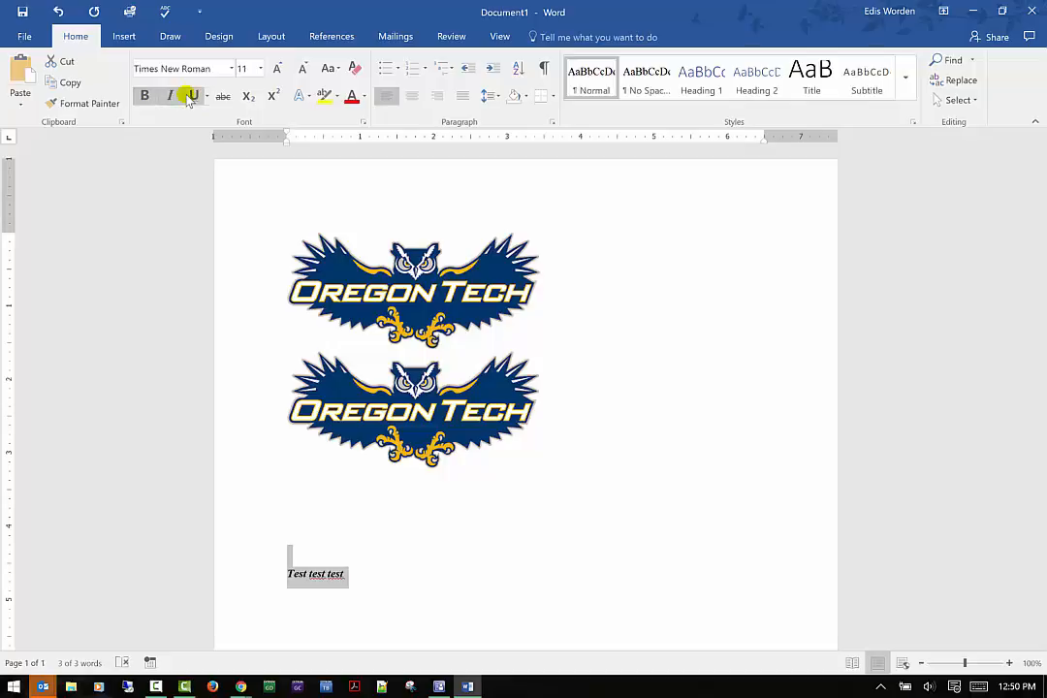
pyautogui.click(191, 97)
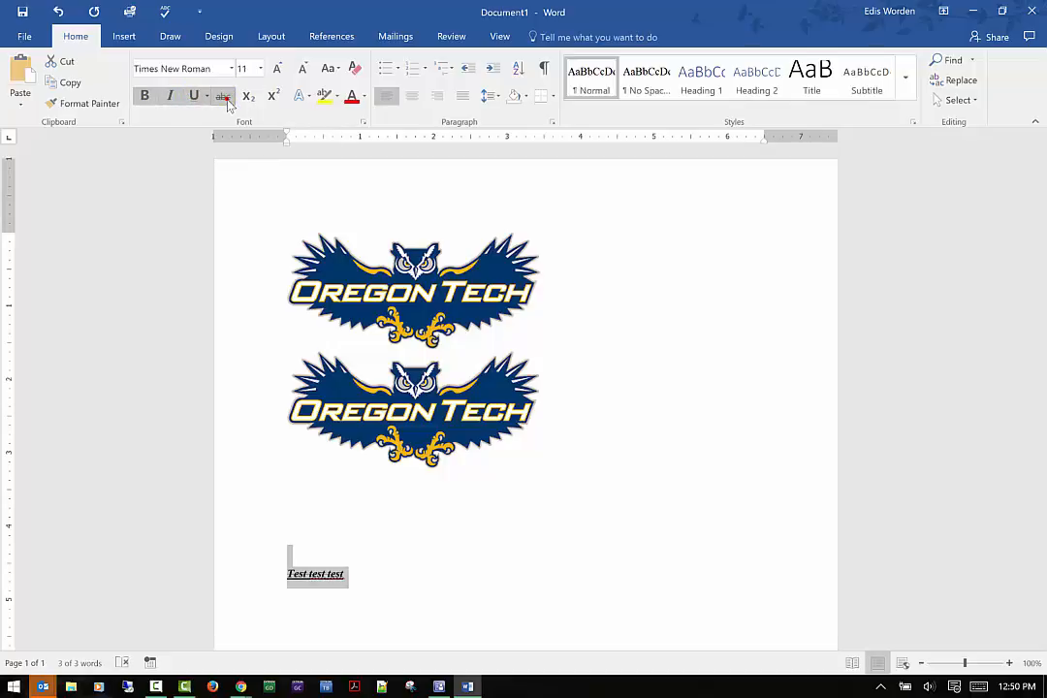
pyautogui.click(224, 97)
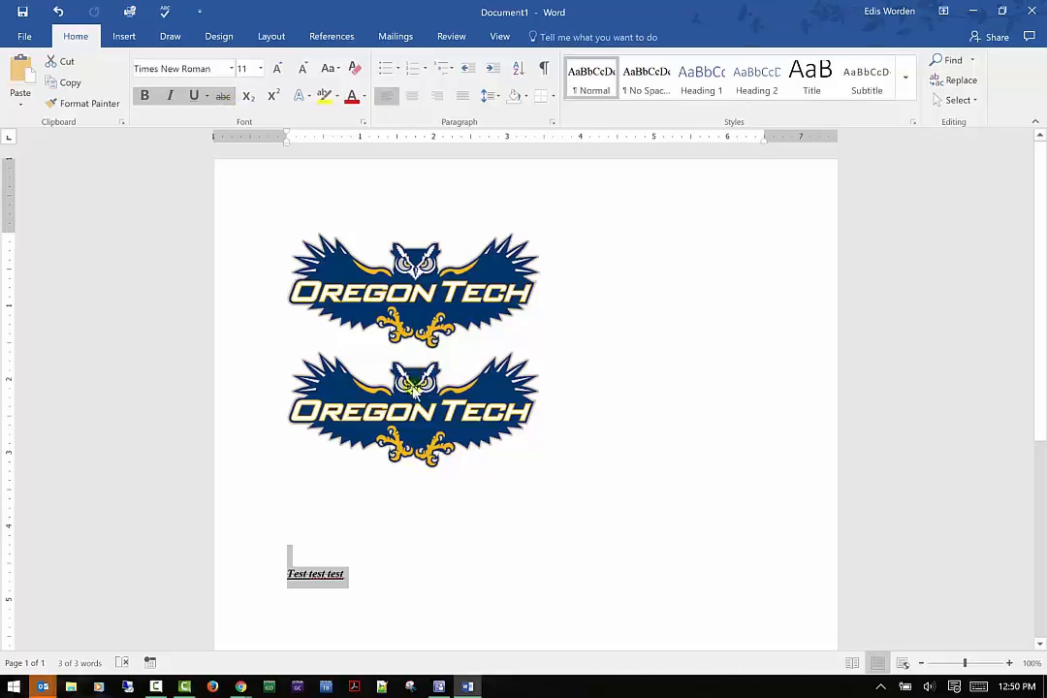
# Enlarge the test text step by step to 18 pt and shrink it back to 11 pt.
pyautogui.click(398, 561)
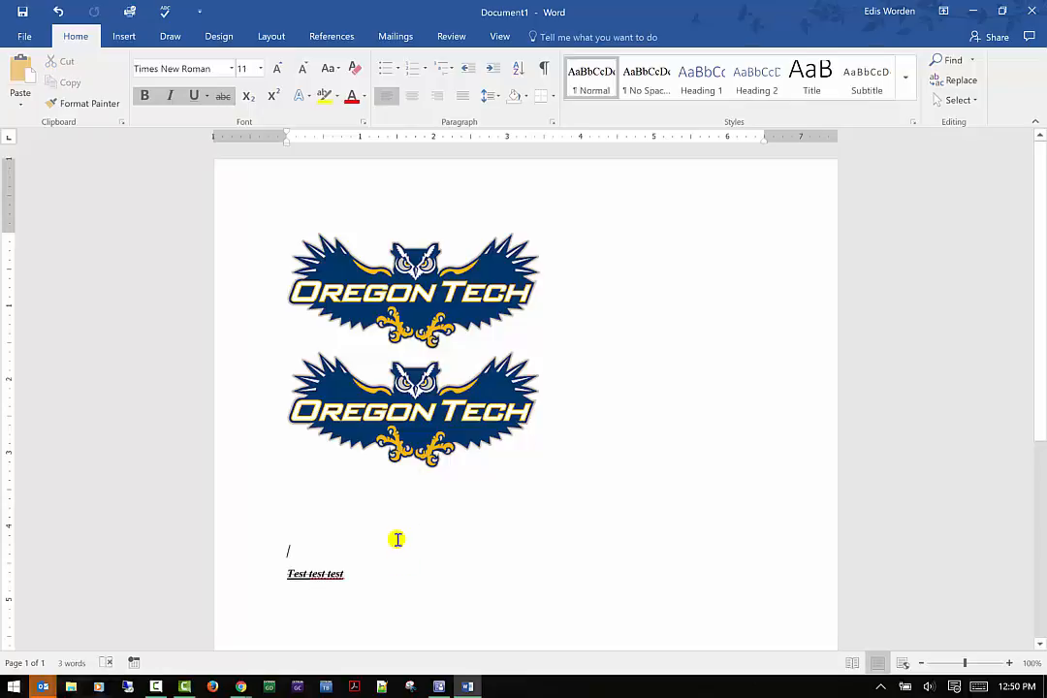
pyautogui.click(276, 70)
pyautogui.click(276, 70)
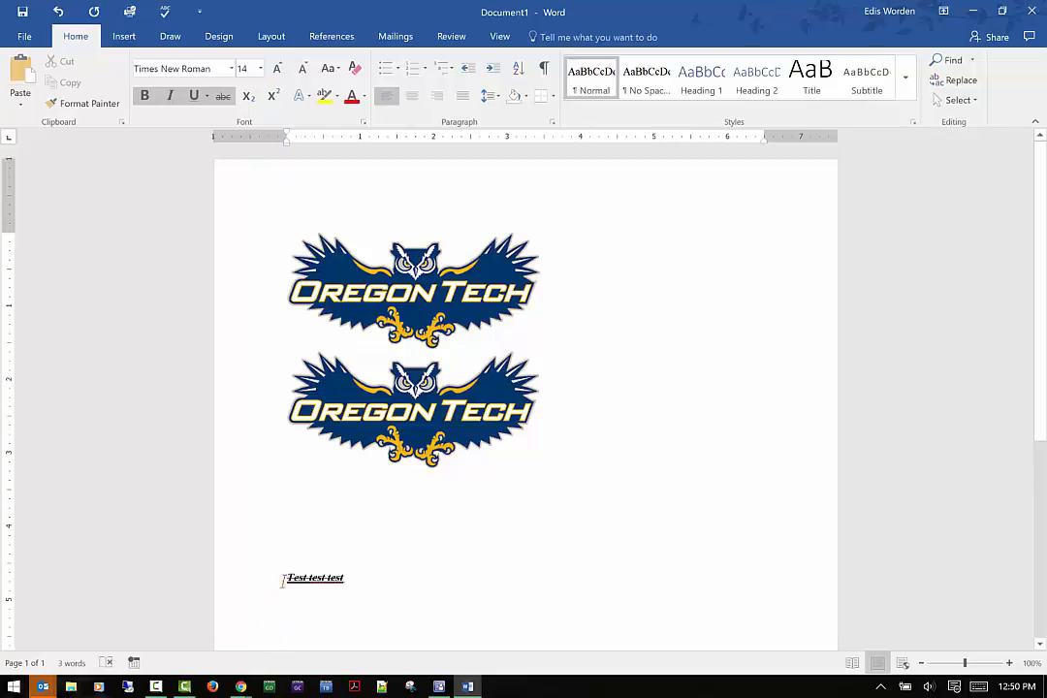
pyautogui.moveTo(282, 580); pyautogui.dragTo(405, 579)
pyautogui.click(278, 69)
pyautogui.click(279, 69)
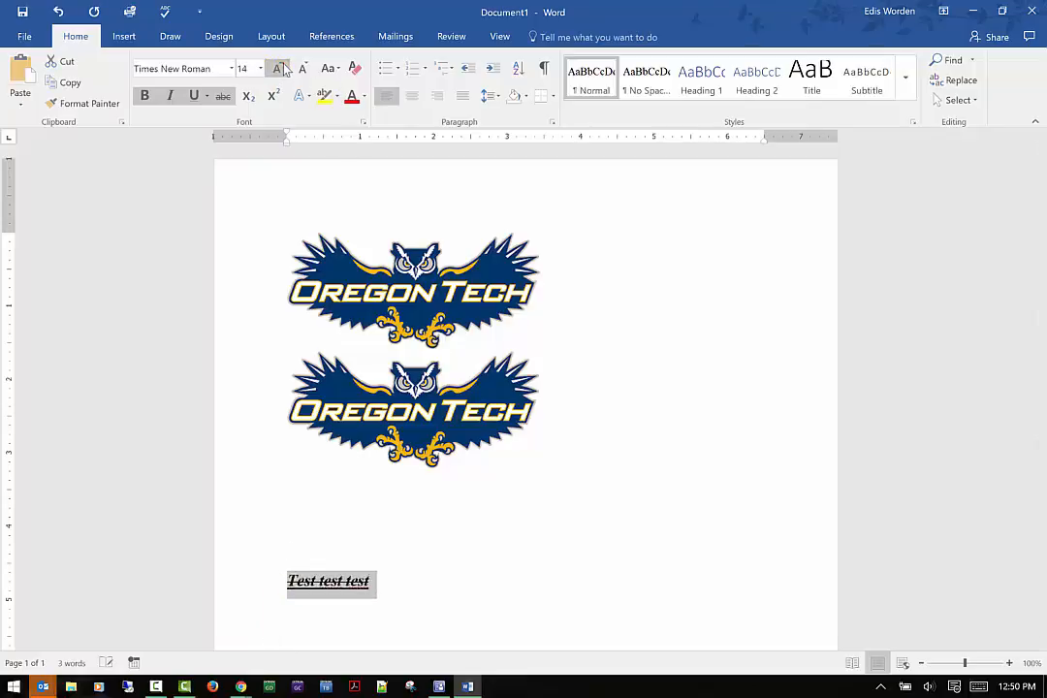
pyautogui.click(279, 69)
pyautogui.click(301, 70)
pyautogui.click(300, 69)
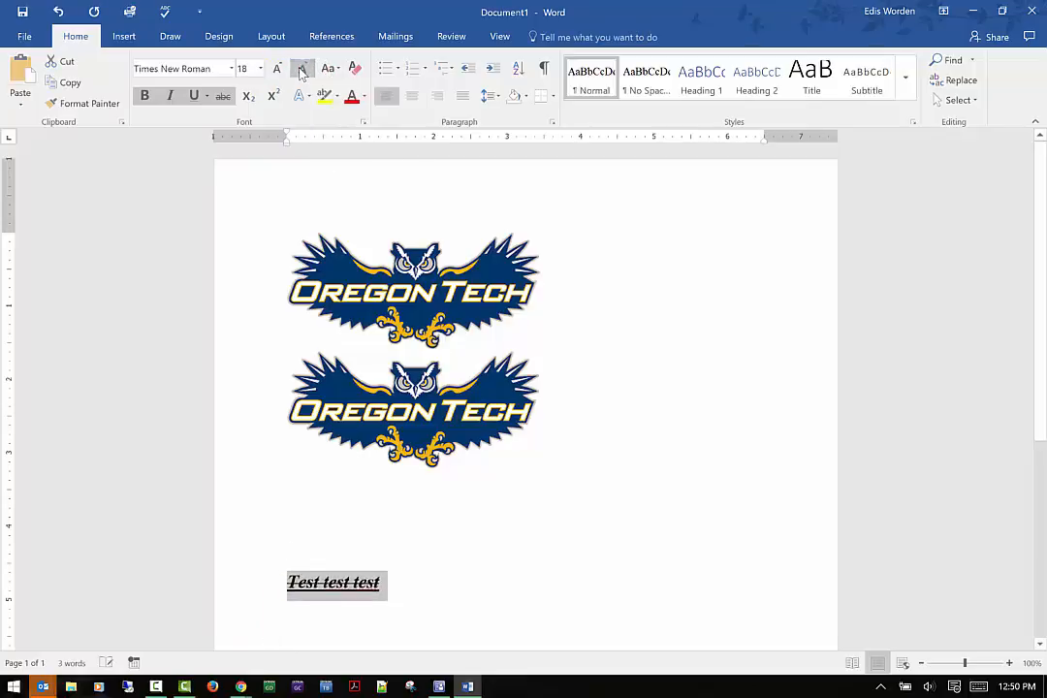
pyautogui.click(301, 70)
pyautogui.click(301, 69)
pyautogui.click(301, 70)
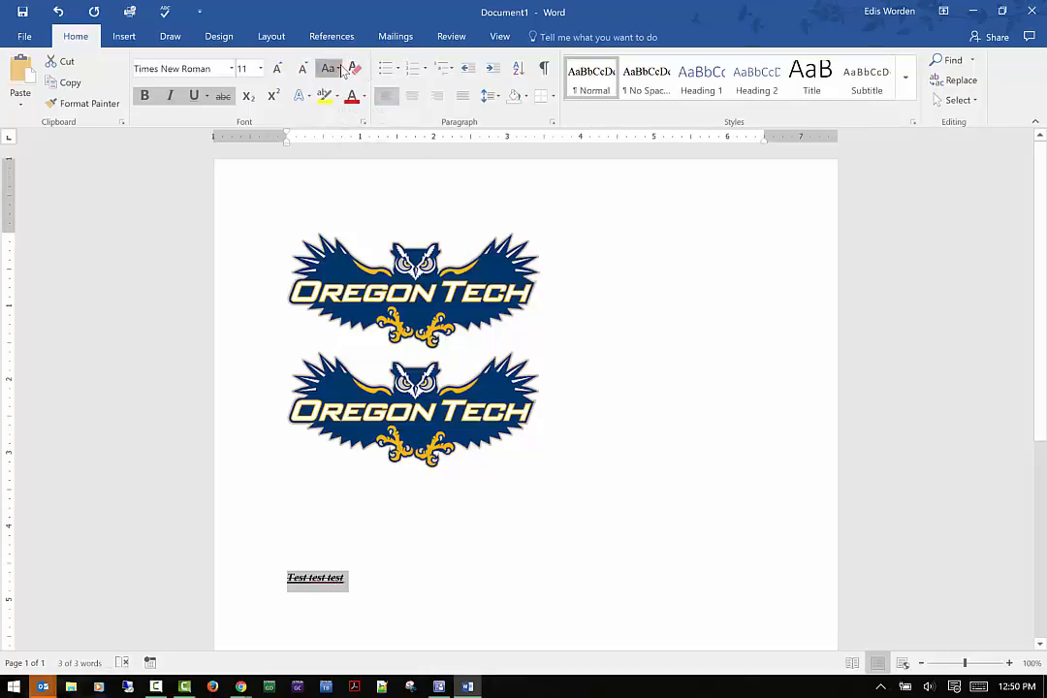
# Change the test text's case to lowercase and then to UPPERCASE.
pyautogui.click(339, 69)
pyautogui.click(333, 68)
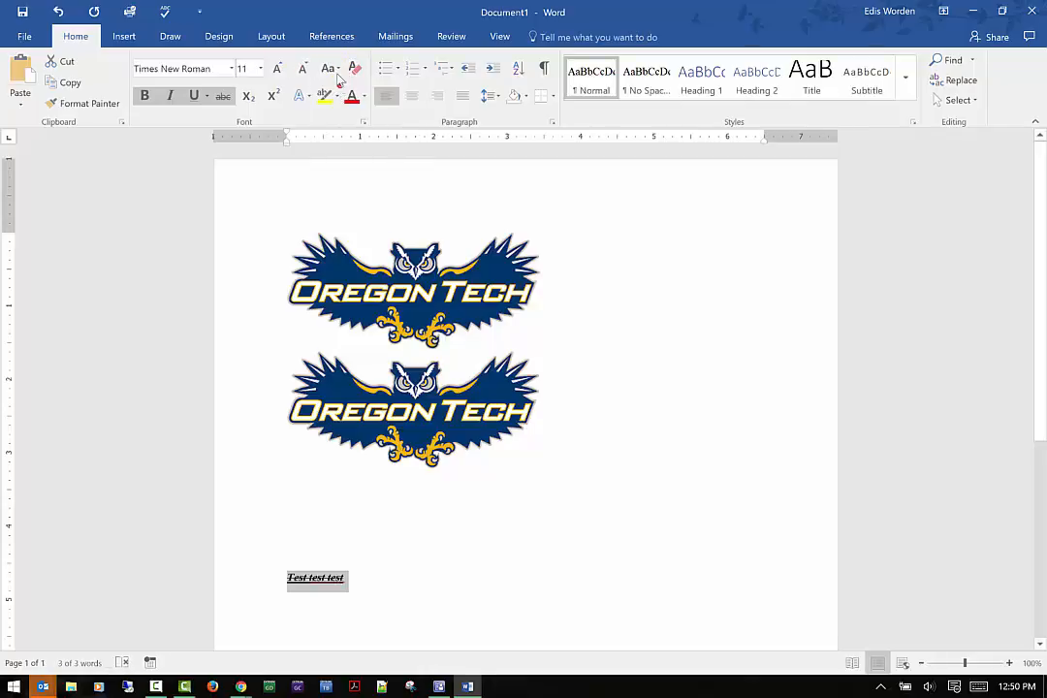
pyautogui.click(335, 71)
pyautogui.click(346, 102)
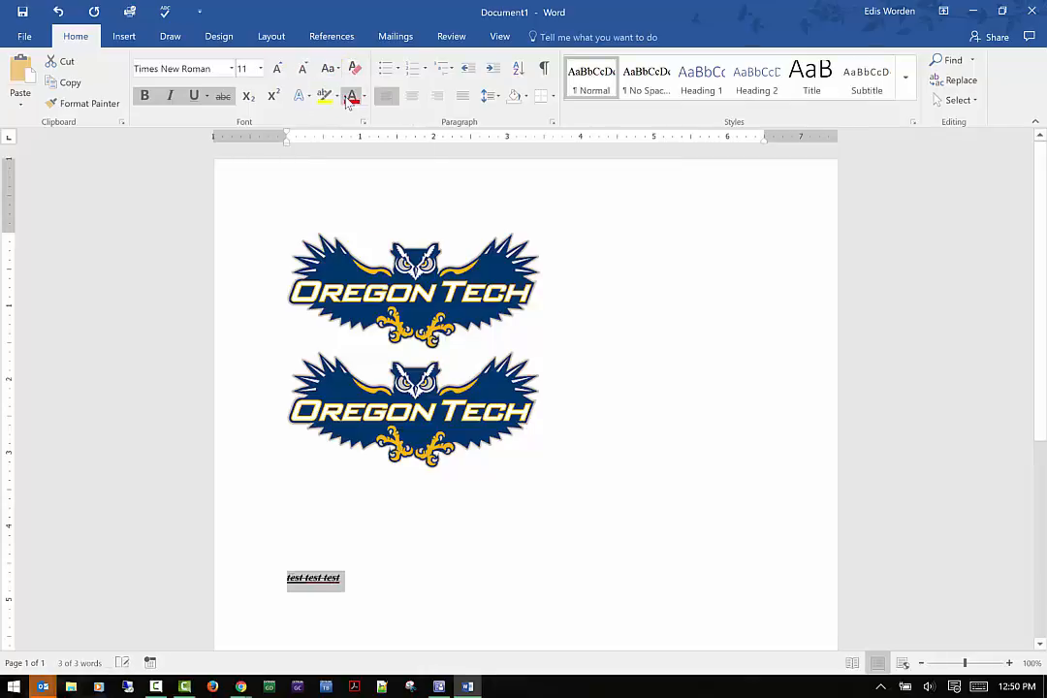
pyautogui.click(335, 69)
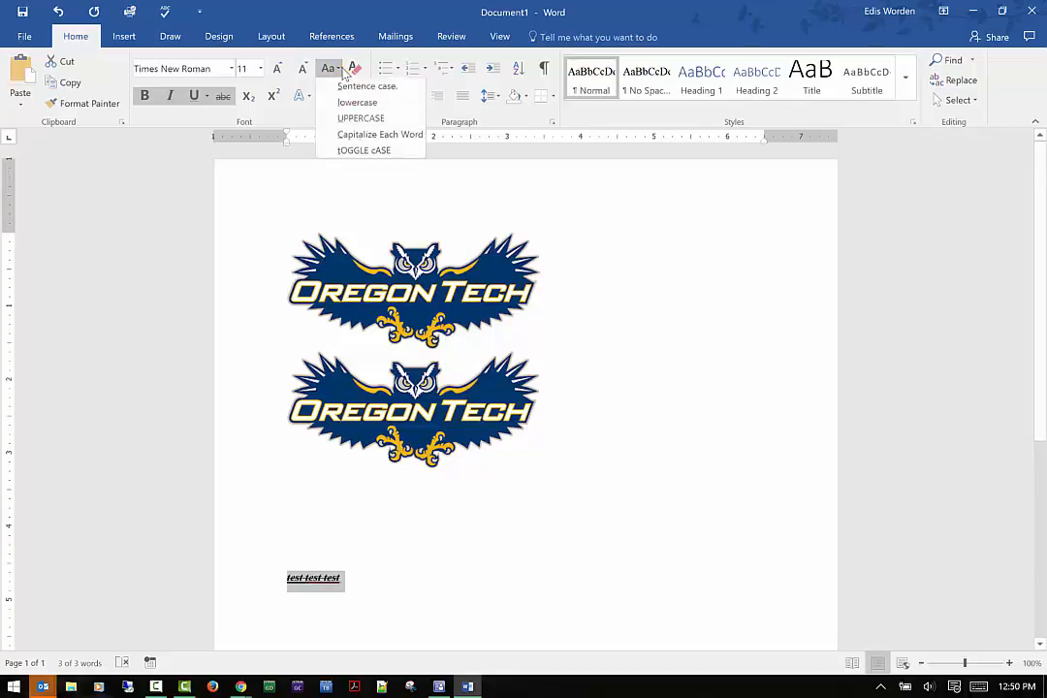
pyautogui.click(345, 119)
# Set the test text to Capitalize Each Word case and clear all its formatting.
pyautogui.click(330, 69)
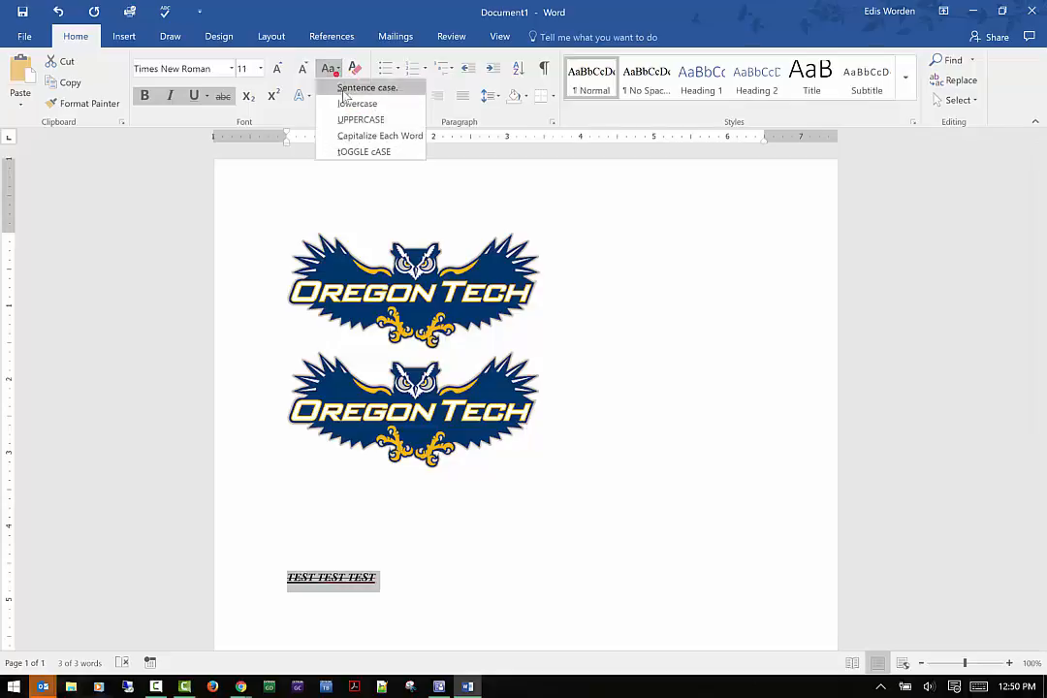
pyautogui.click(353, 138)
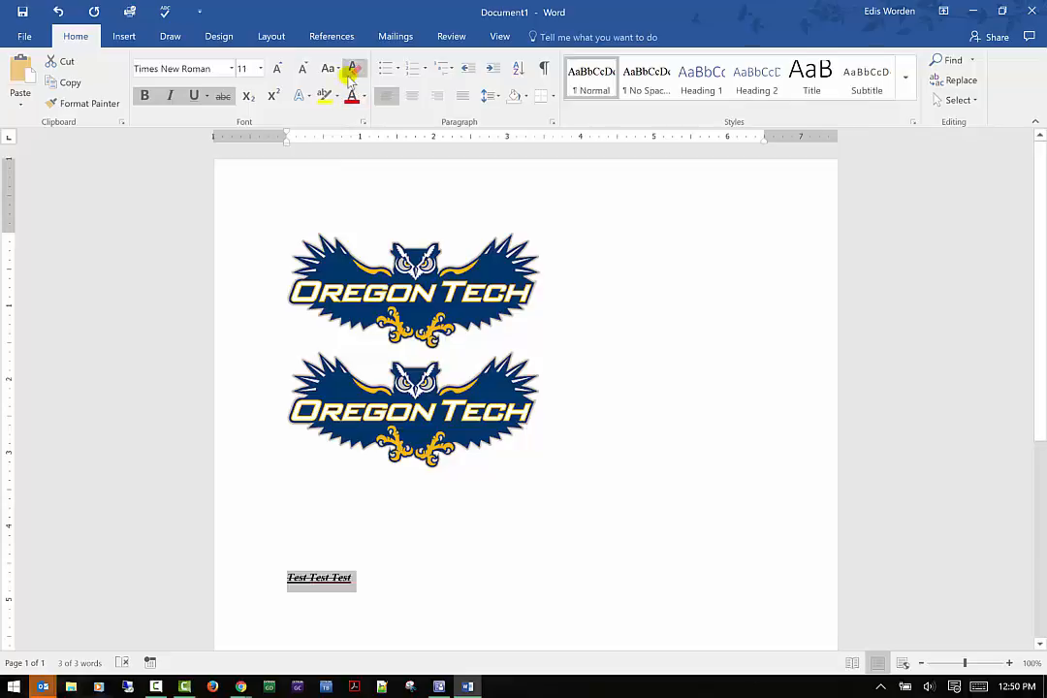
pyautogui.click(355, 68)
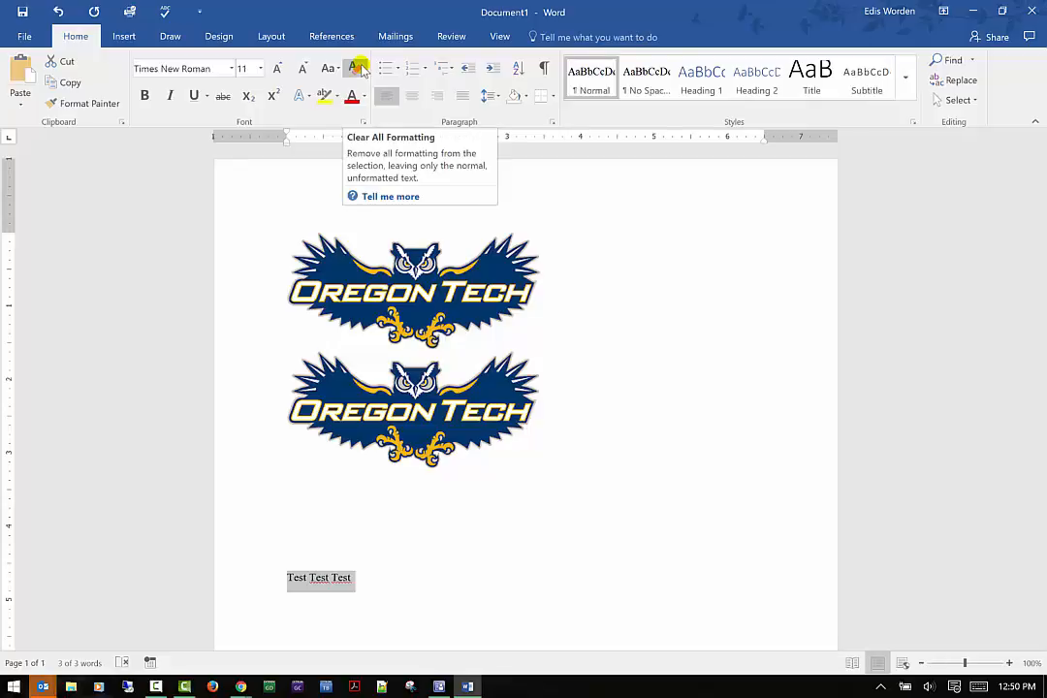
pyautogui.click(357, 71)
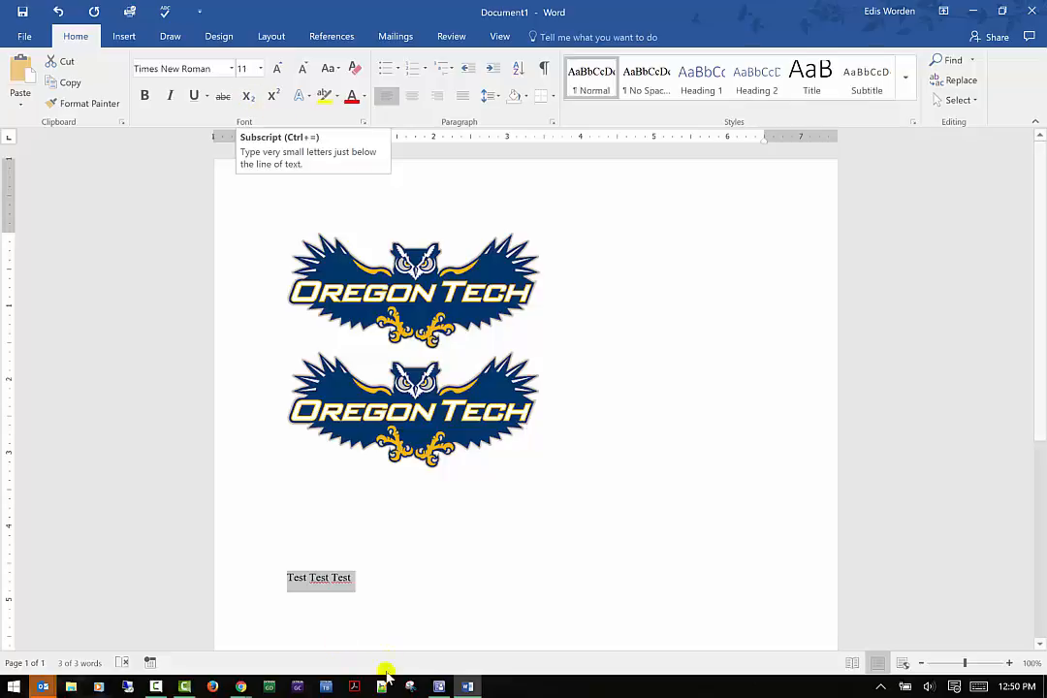
# Add a 2 after the last word and format it as superscript.
pyautogui.click(378, 579)
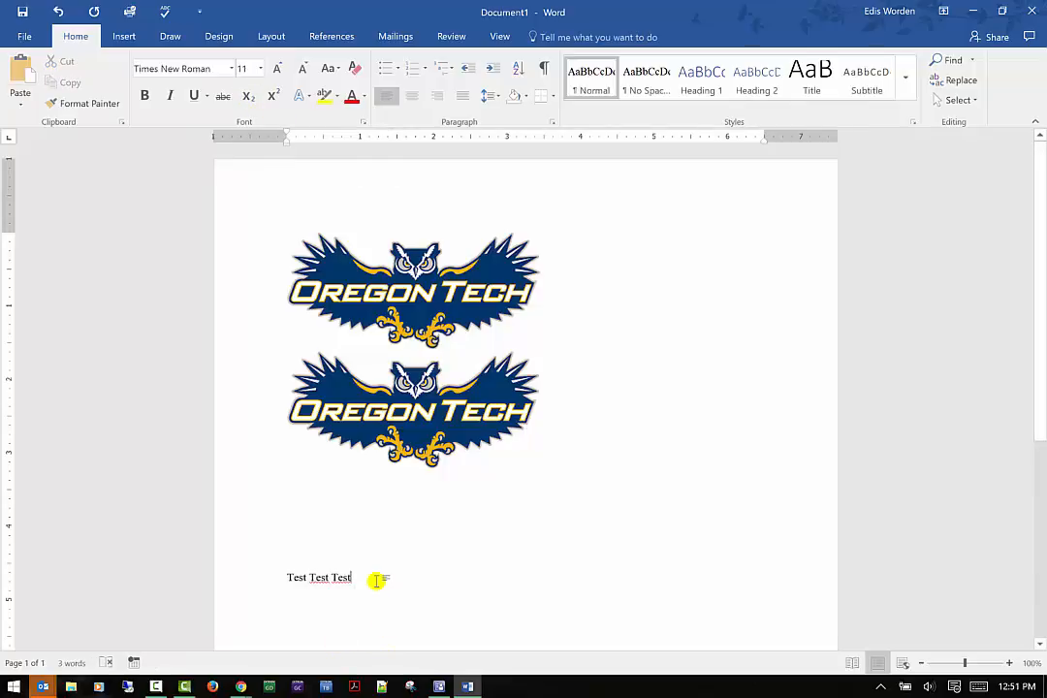
pyautogui.write('2')
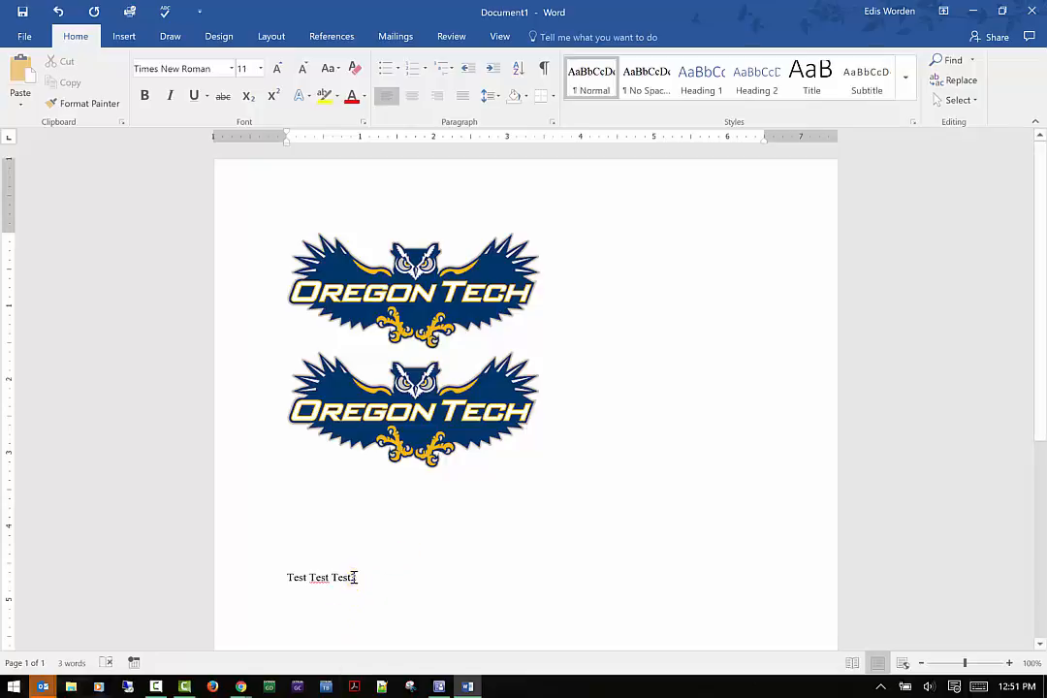
pyautogui.moveTo(357, 577); pyautogui.dragTo(351, 577)
pyautogui.click(248, 97)
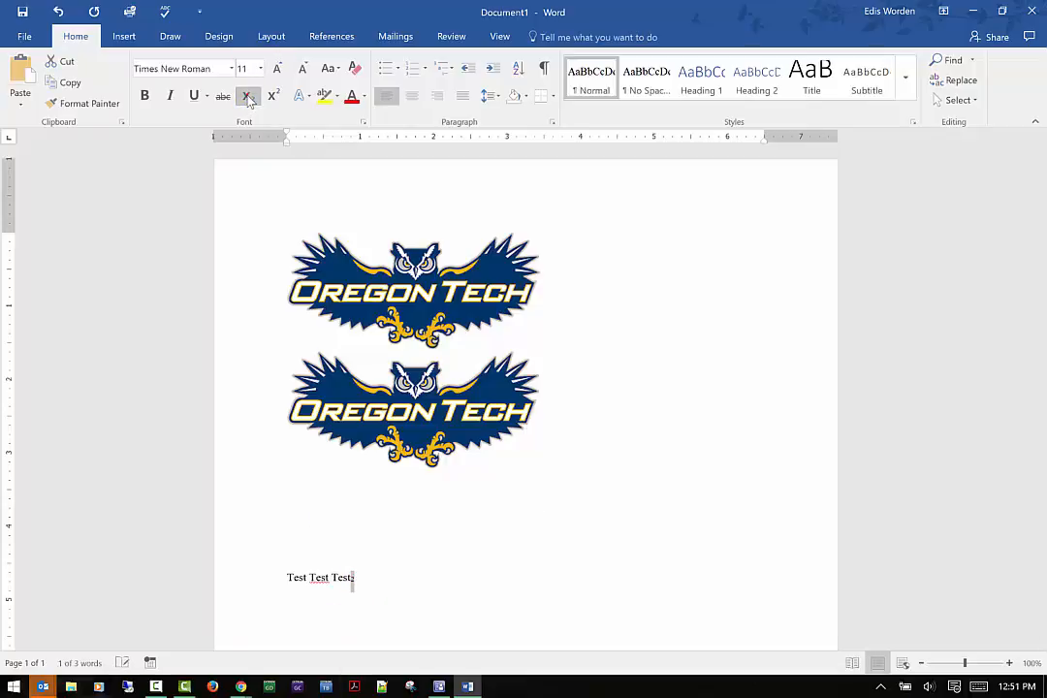
pyautogui.click(272, 95)
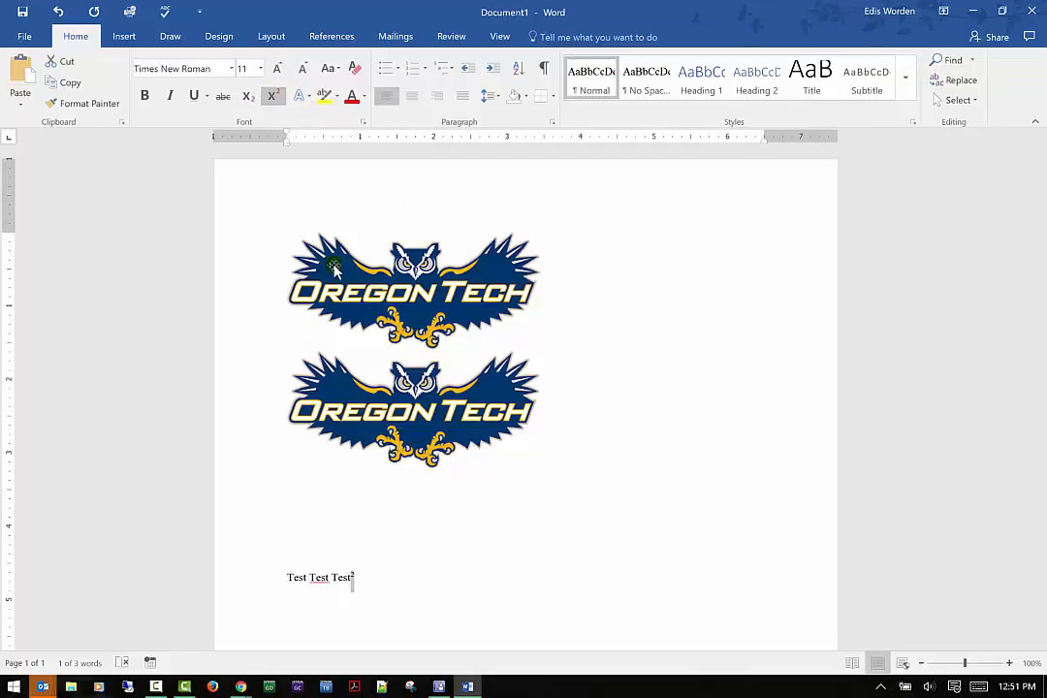
# Apply a gold glow text effect to the whole test line and enlarge it to 18 pt.
pyautogui.click(271, 583)
pyautogui.tripleClick(327, 581)
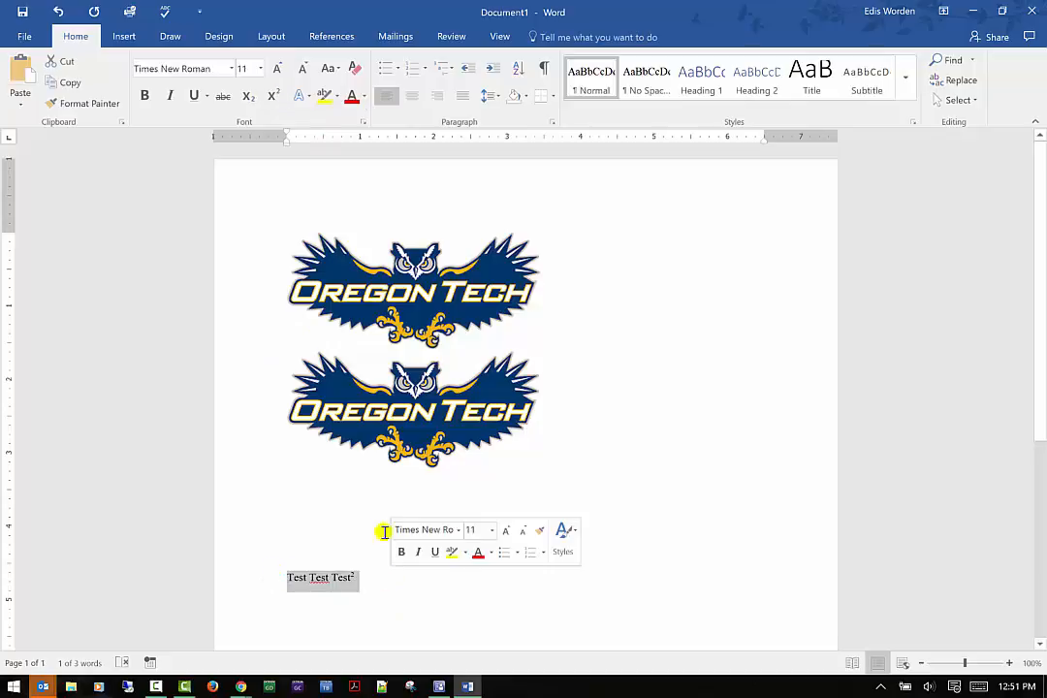
pyautogui.click(299, 96)
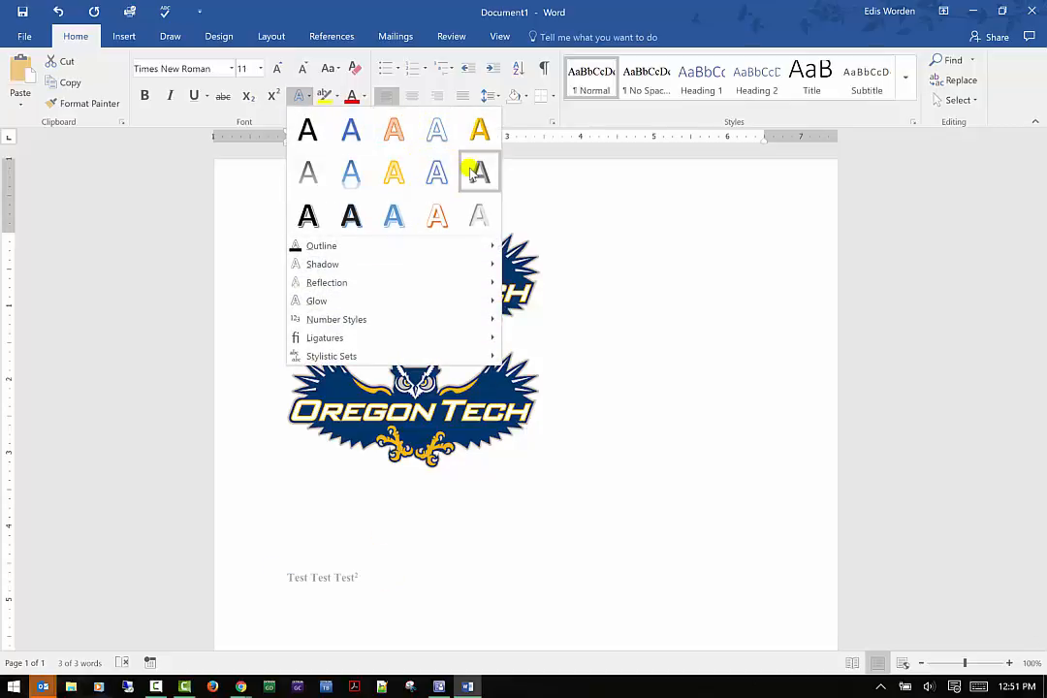
pyautogui.moveTo(368, 254)
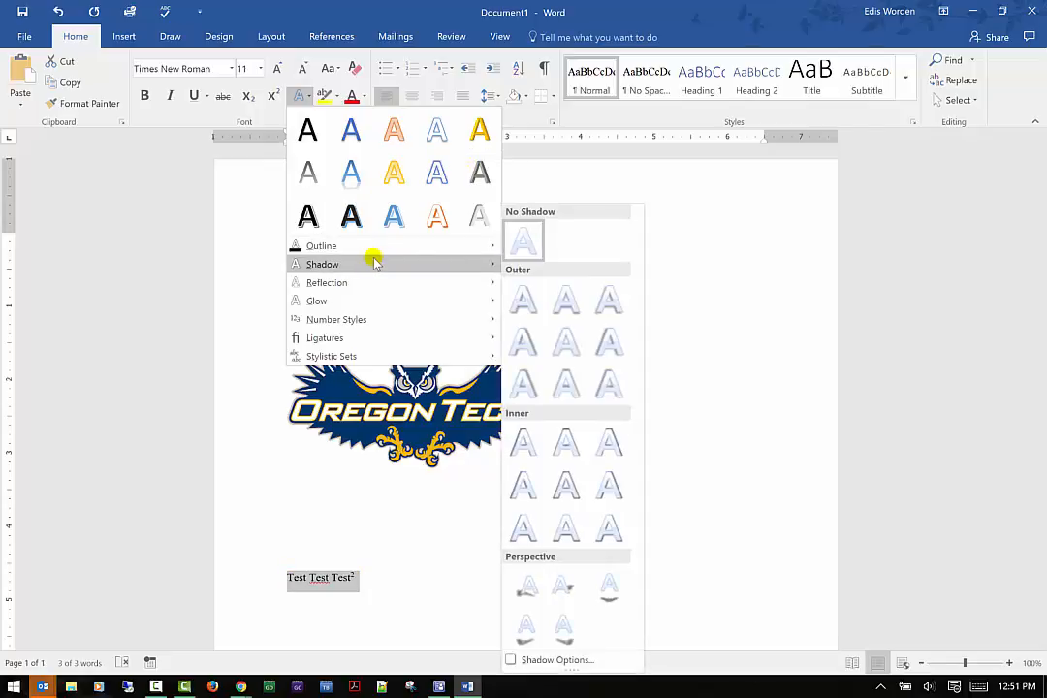
pyautogui.moveTo(412, 282)
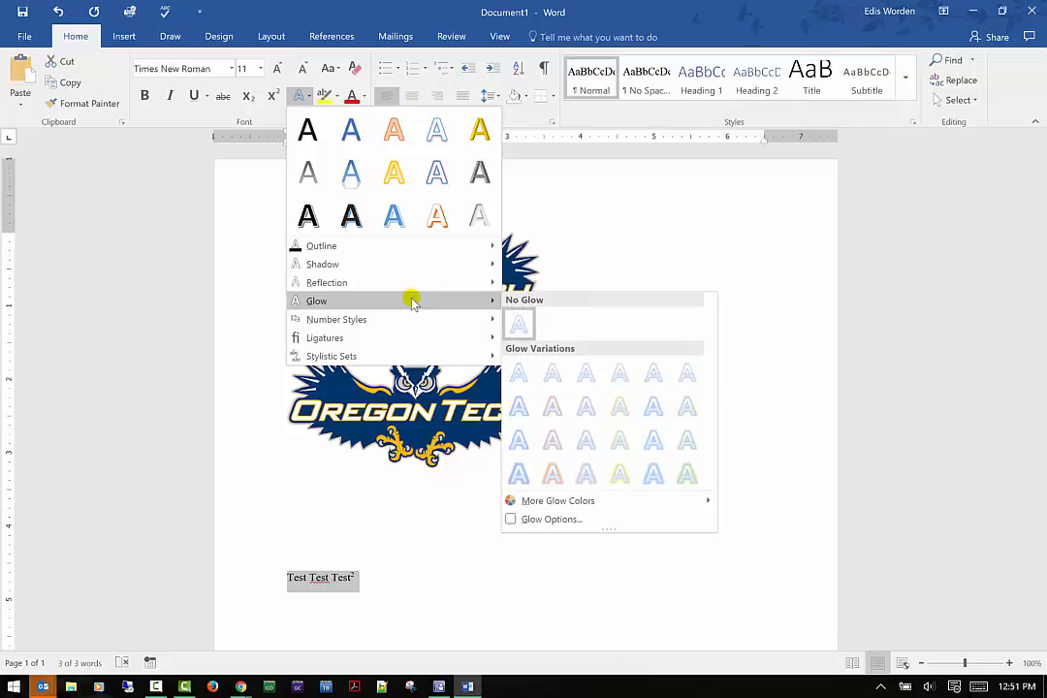
pyautogui.click(620, 474)
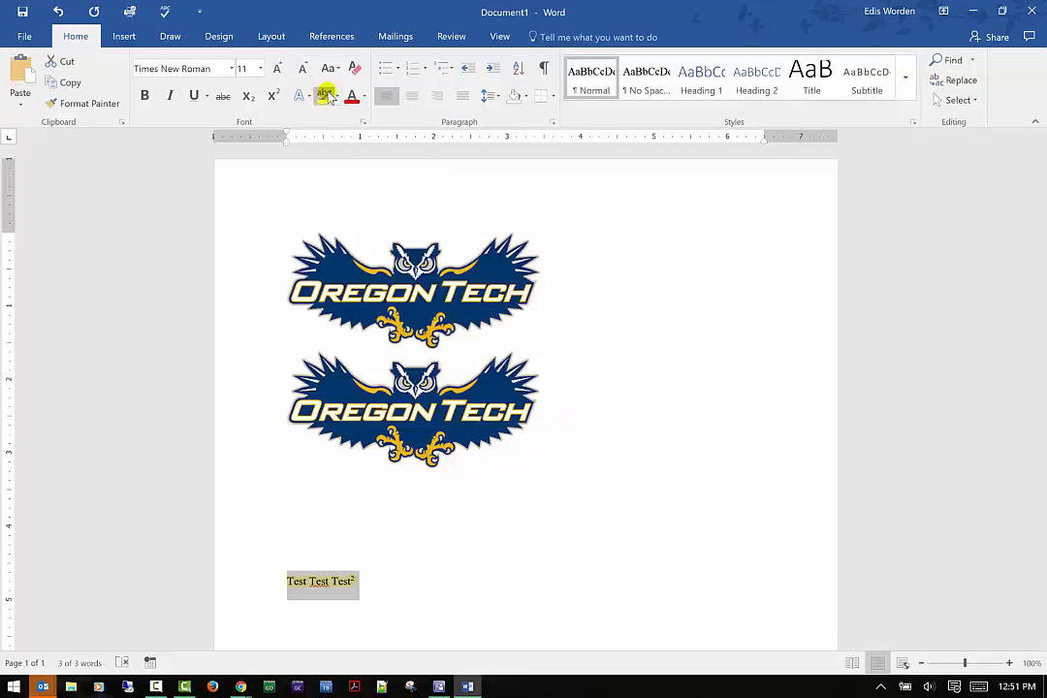
pyautogui.click(279, 68)
pyautogui.click(278, 68)
pyautogui.click(279, 68)
pyautogui.click(278, 68)
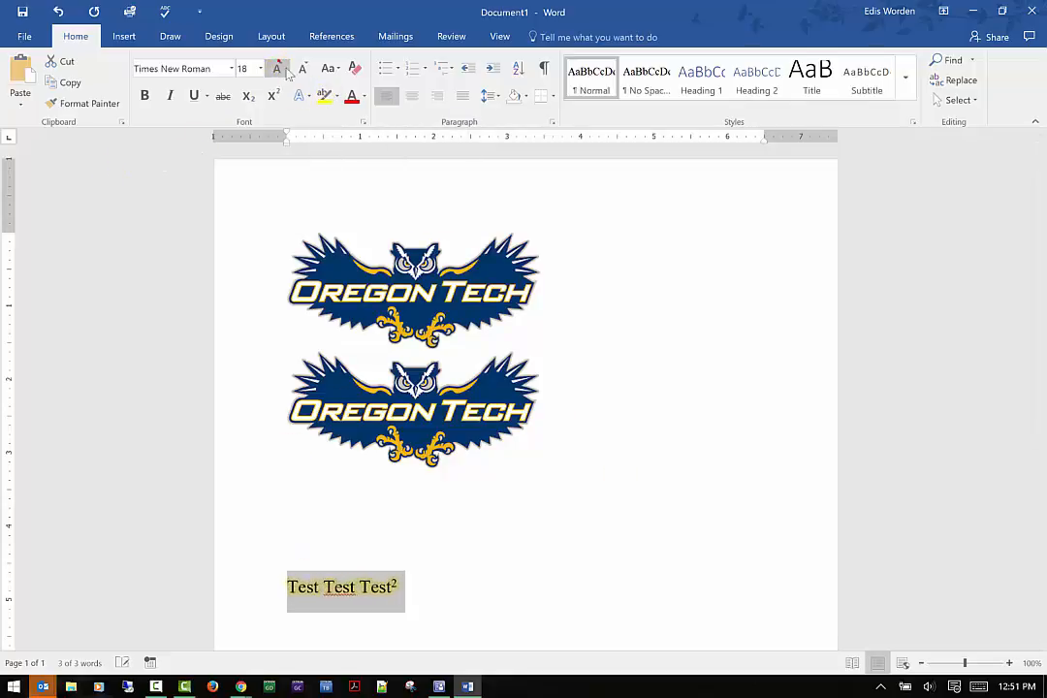
pyautogui.click(338, 95)
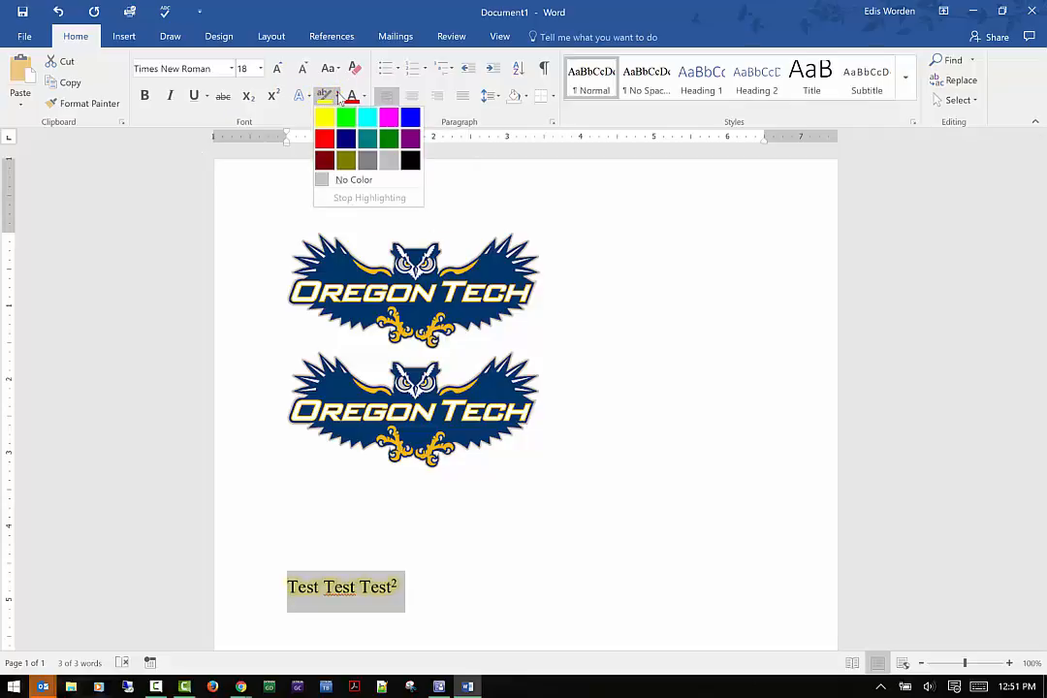
pyautogui.click(445, 584)
pyautogui.click(434, 575)
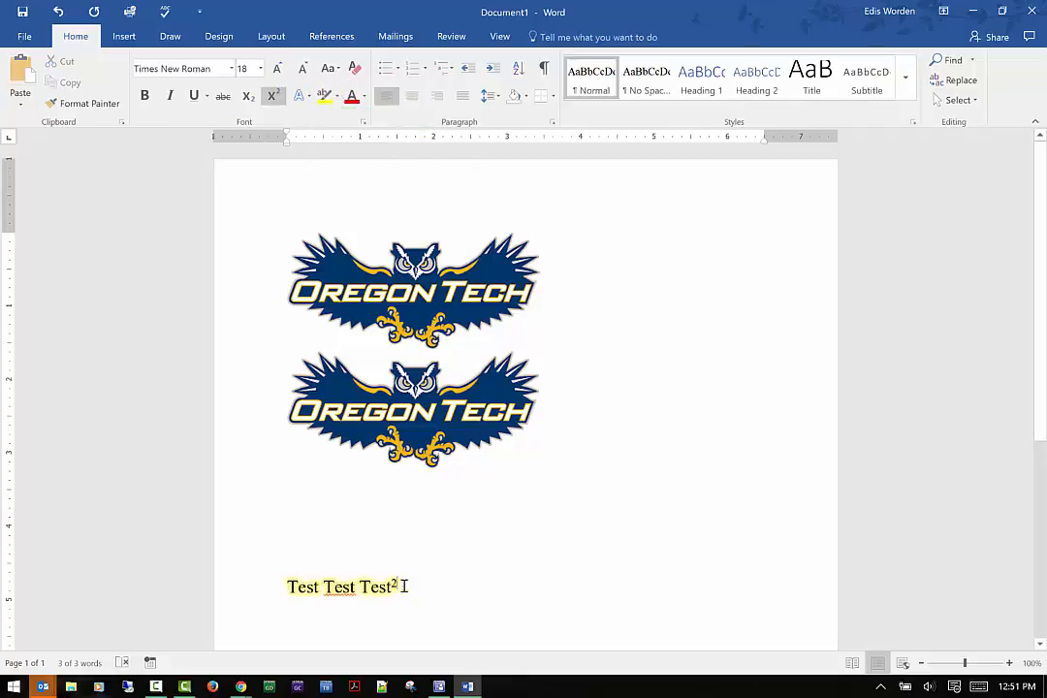
# Highlight the test text in magenta.
pyautogui.moveTo(405, 586); pyautogui.dragTo(275, 585)
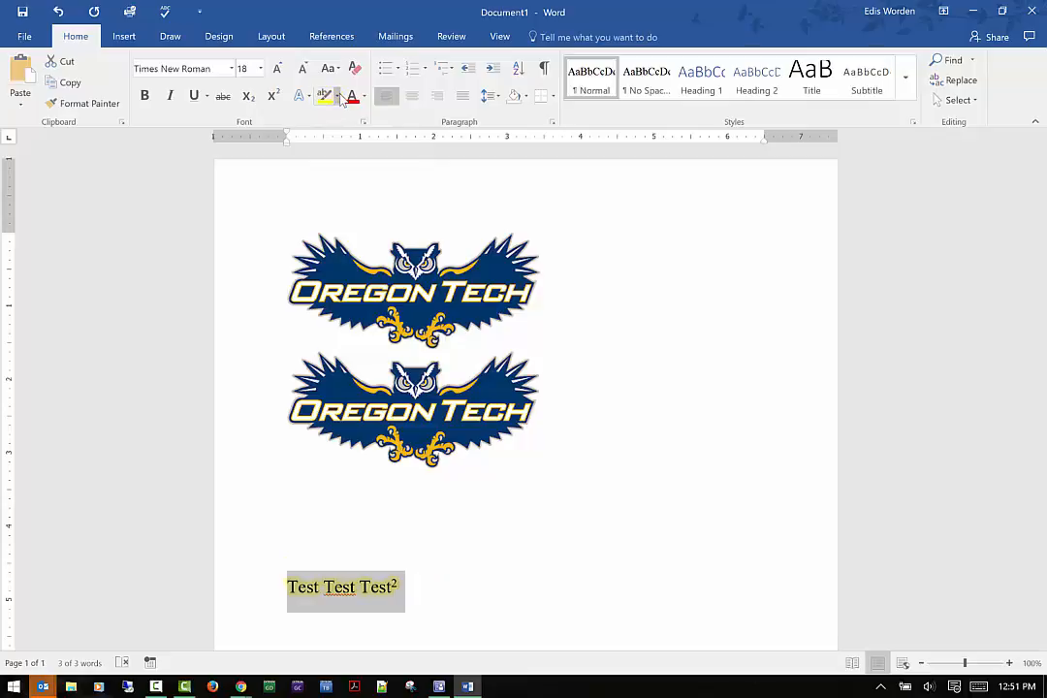
pyautogui.click(337, 95)
pyautogui.click(388, 116)
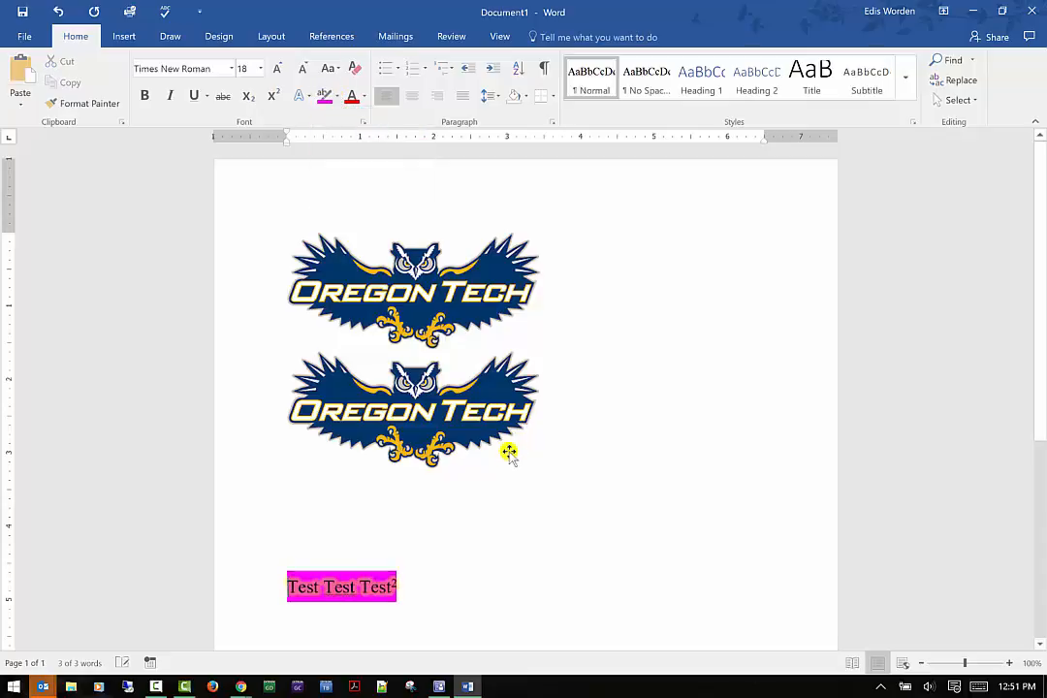
pyautogui.click(517, 529)
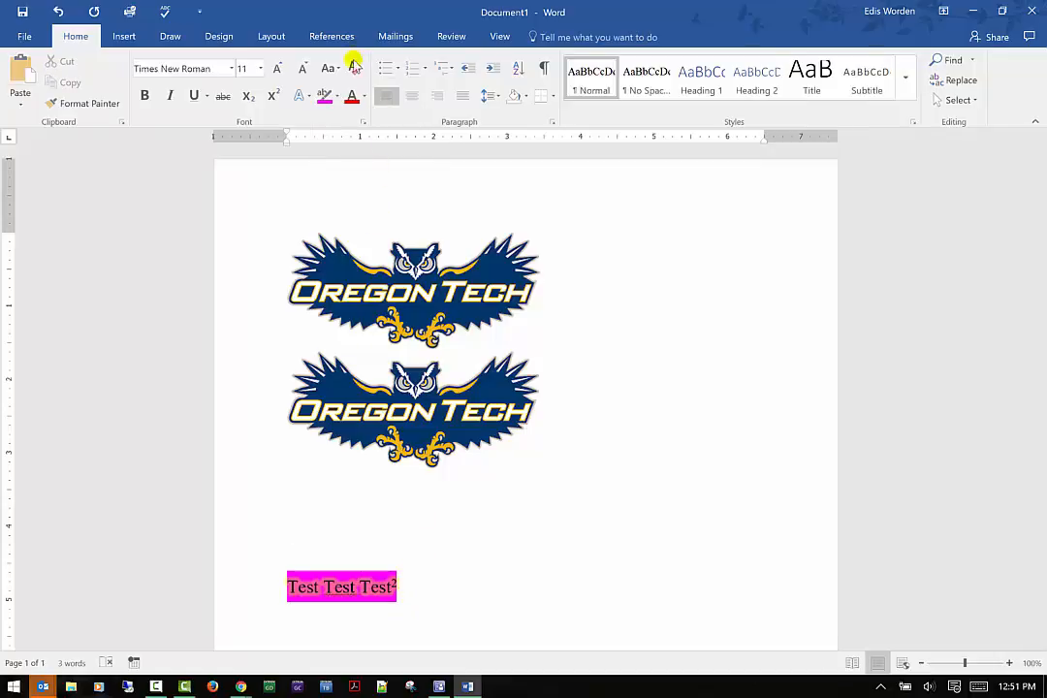
# Remove the highlight from the test text.
pyautogui.click(354, 65)
pyautogui.moveTo(419, 625); pyautogui.dragTo(261, 587)
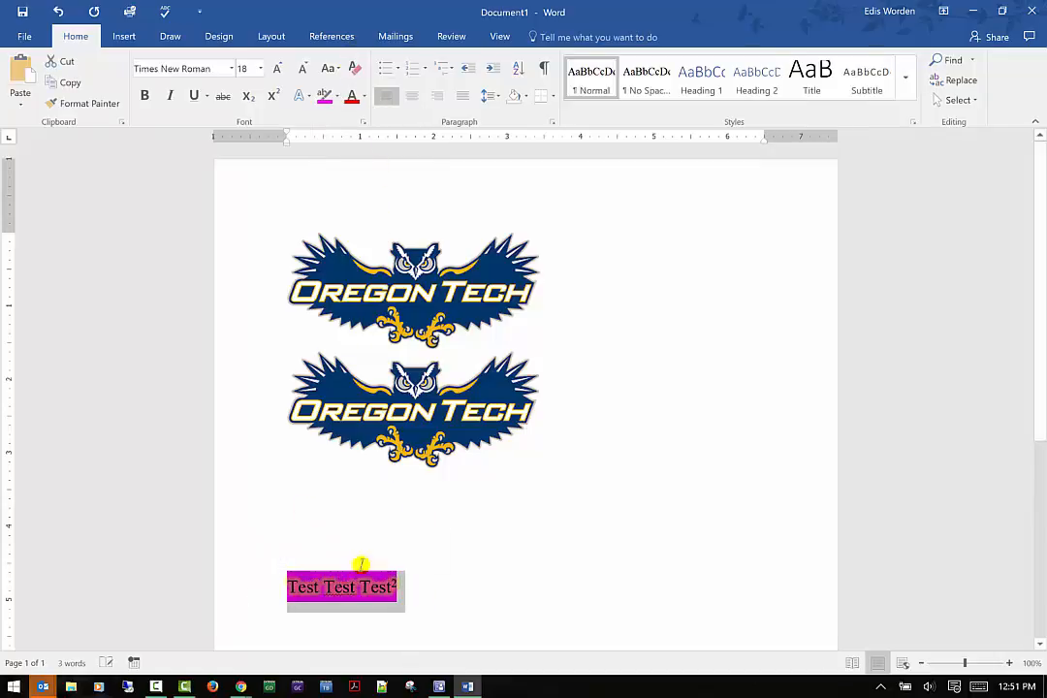
pyautogui.click(329, 96)
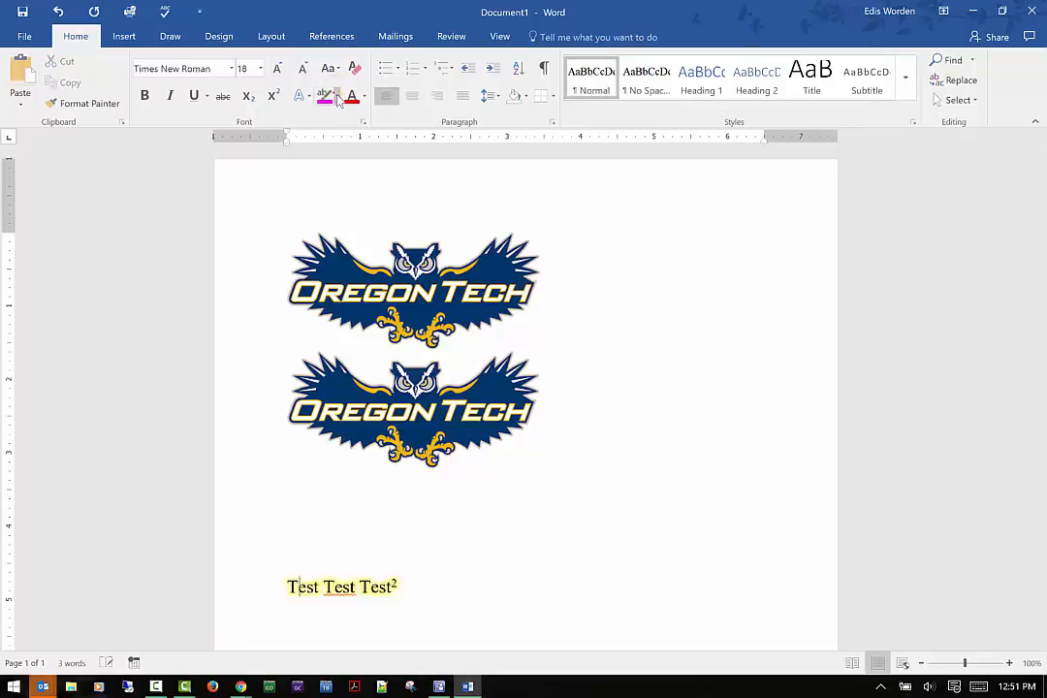
# Apply a red font colour to the test text.
pyautogui.tripleClick(285, 585)
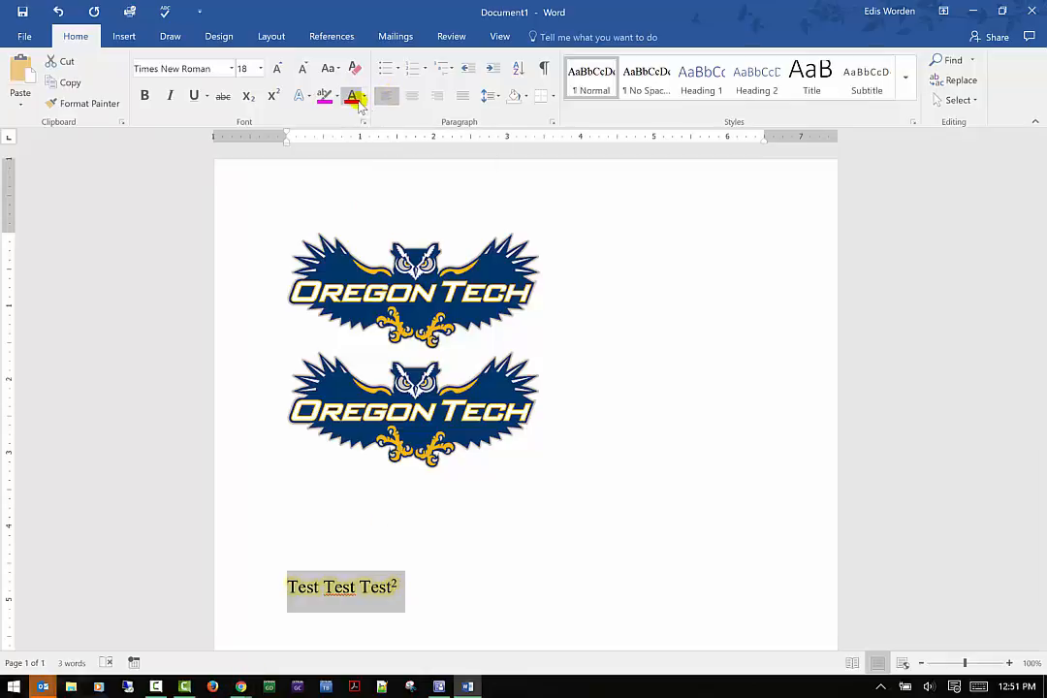
pyautogui.click(457, 519)
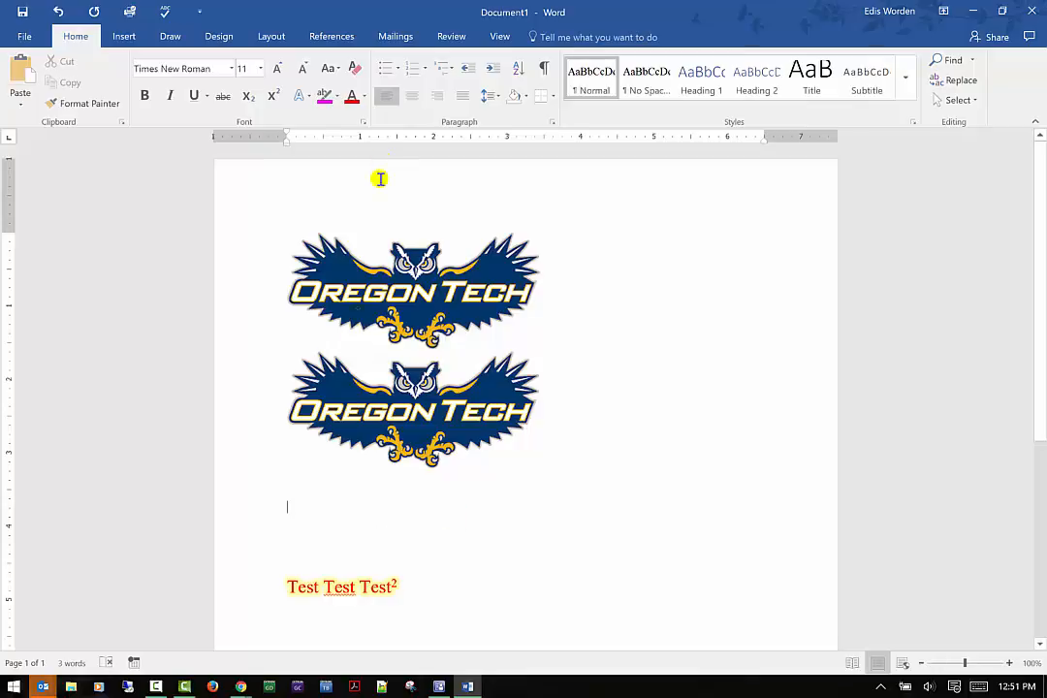
# Open the Font dialog and close it without changes.
pyautogui.click(365, 96)
pyautogui.click(366, 97)
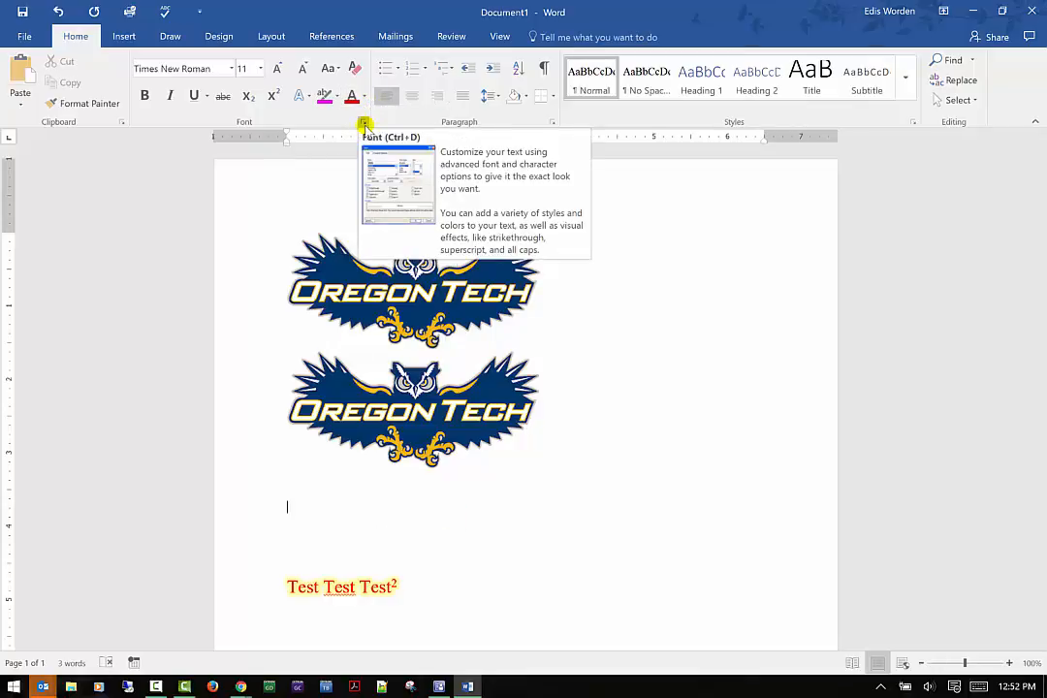
pyautogui.click(365, 123)
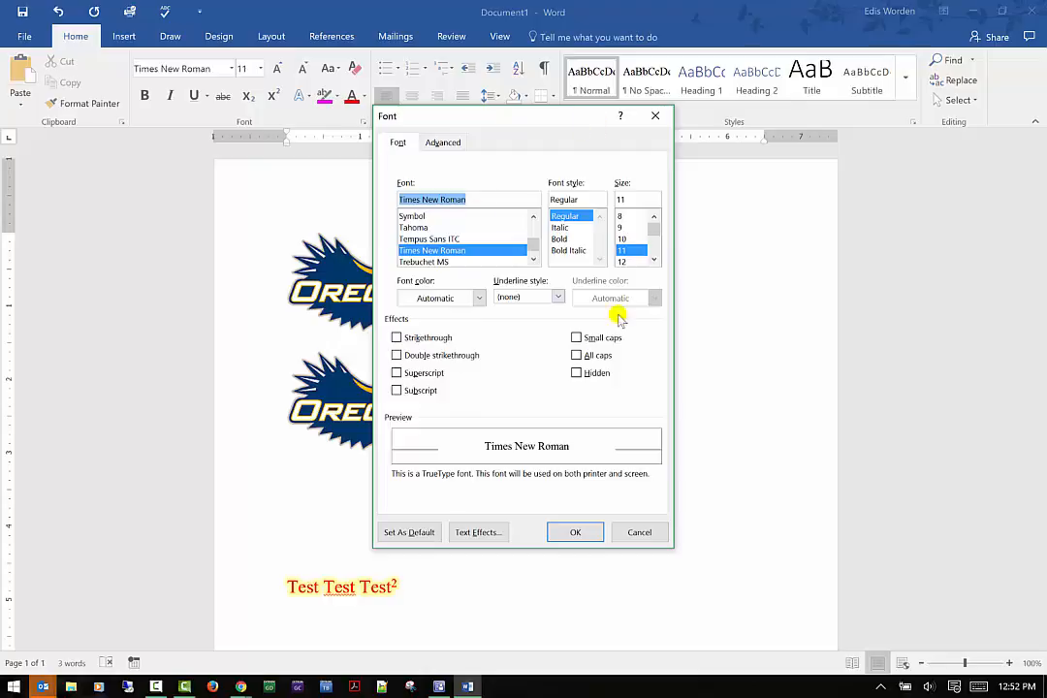
pyautogui.click(656, 120)
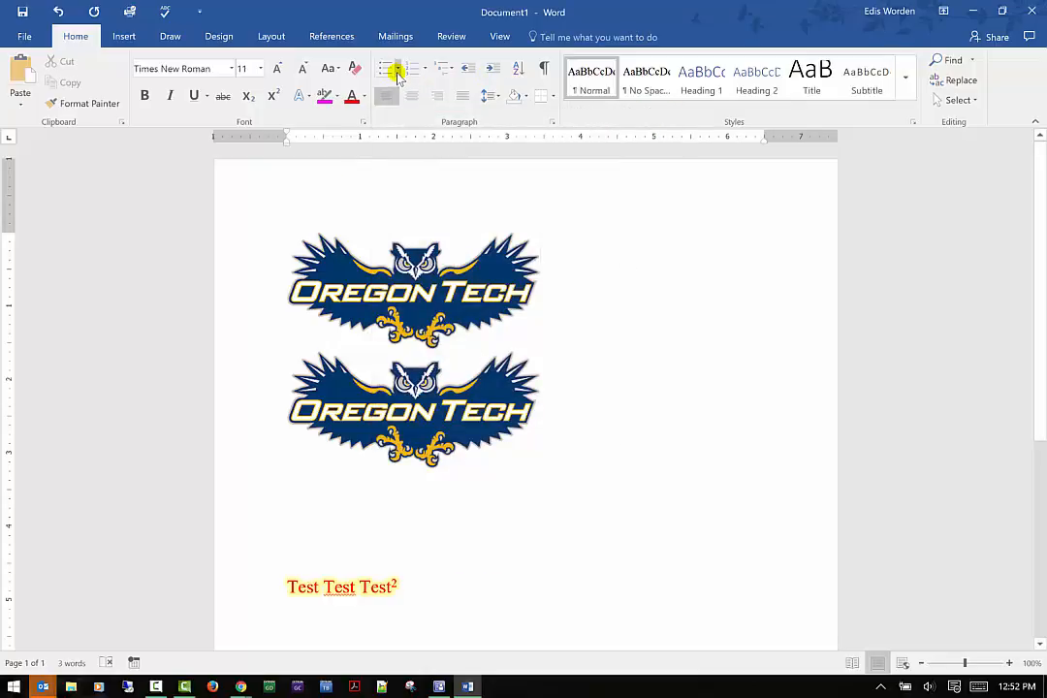
# Explore defining a new bullet with a Wingdings symbol, cancelling without applying it.
pyautogui.click(397, 71)
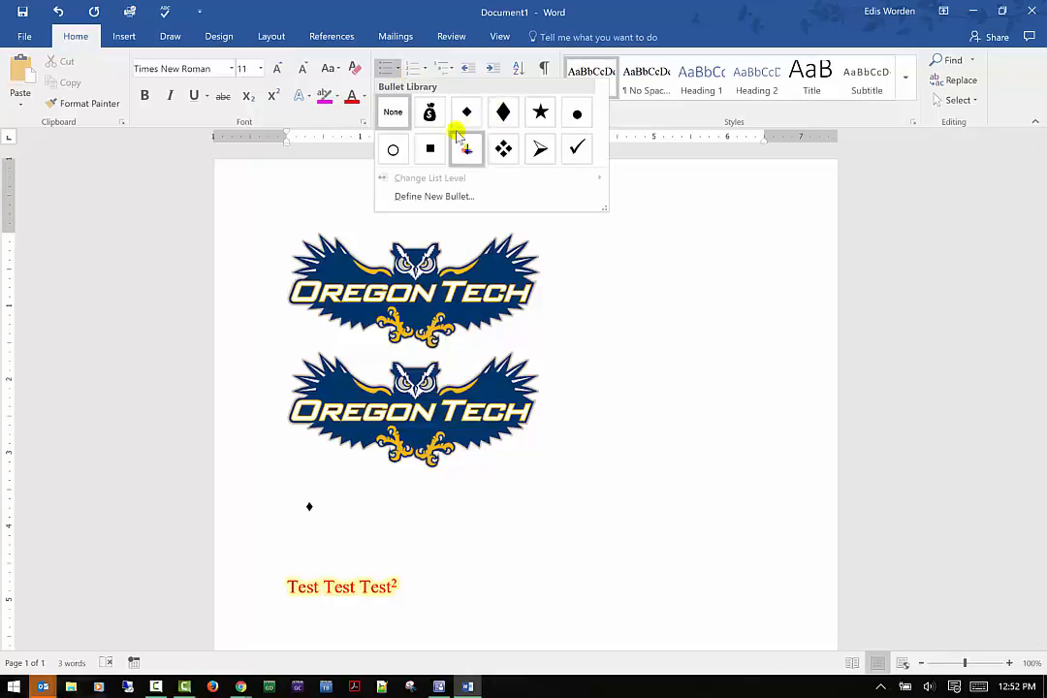
pyautogui.click(455, 198)
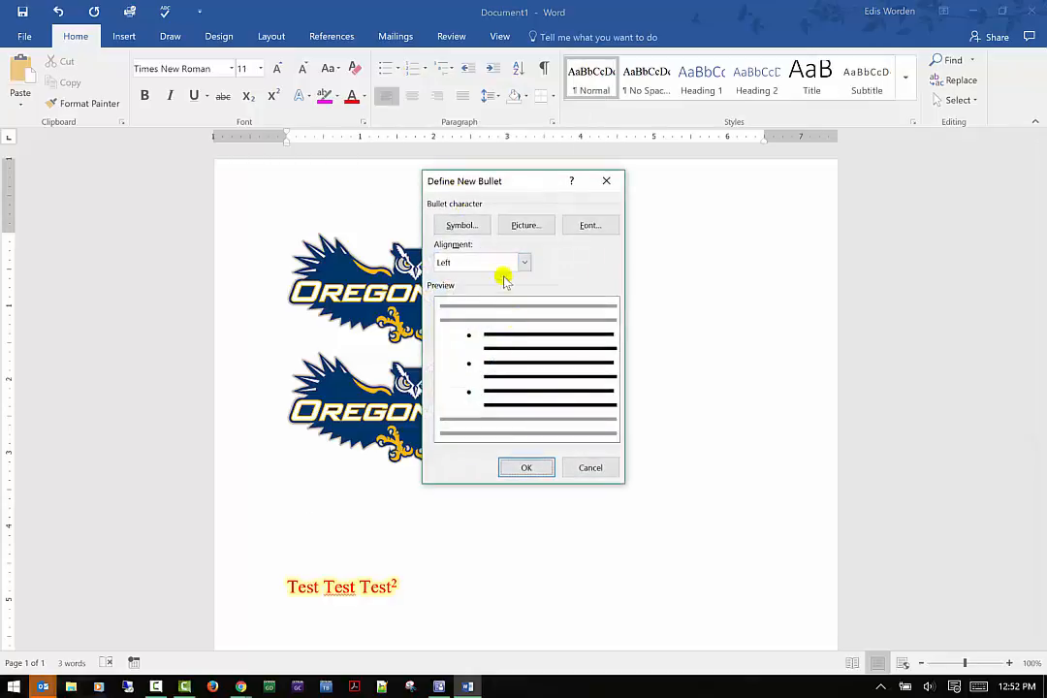
pyautogui.click(478, 226)
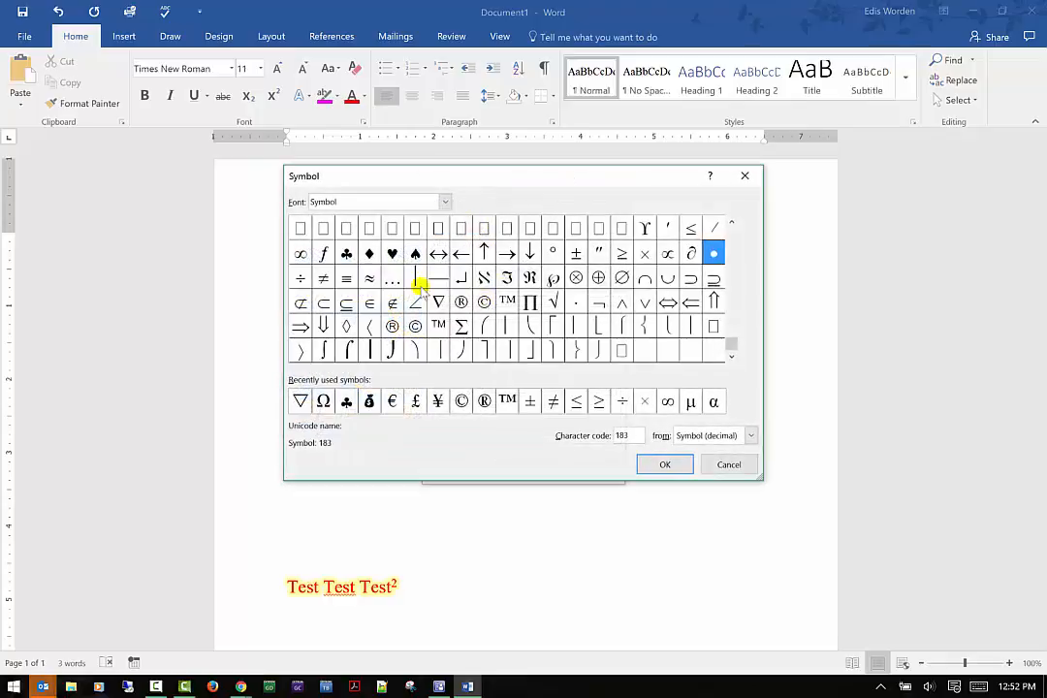
pyautogui.click(443, 201)
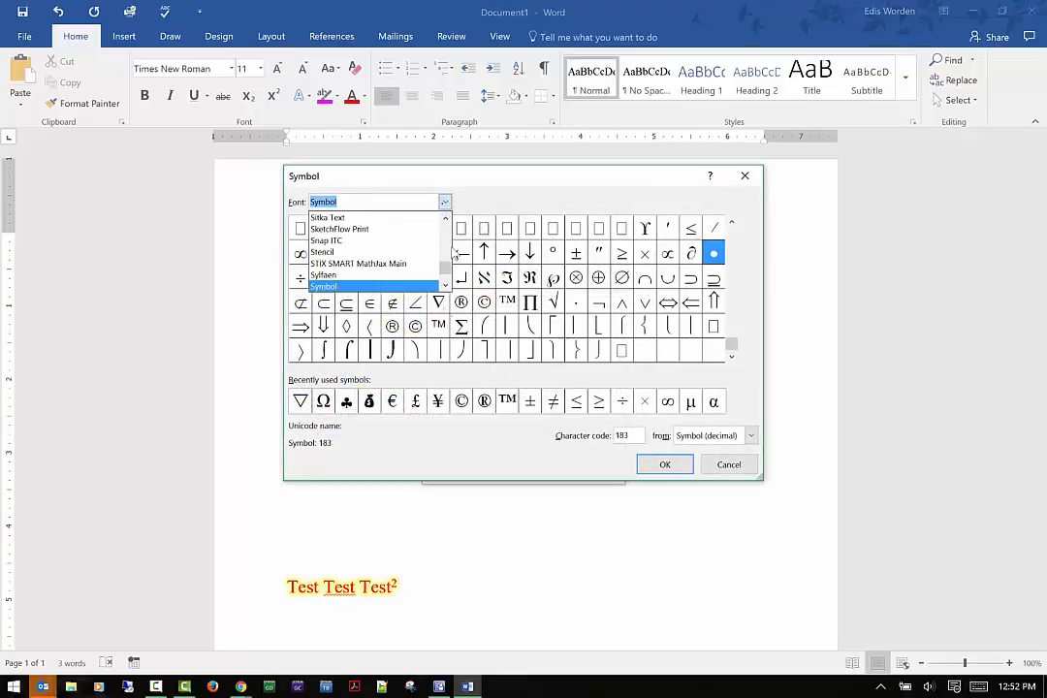
pyautogui.scroll(-5, 424, 281)
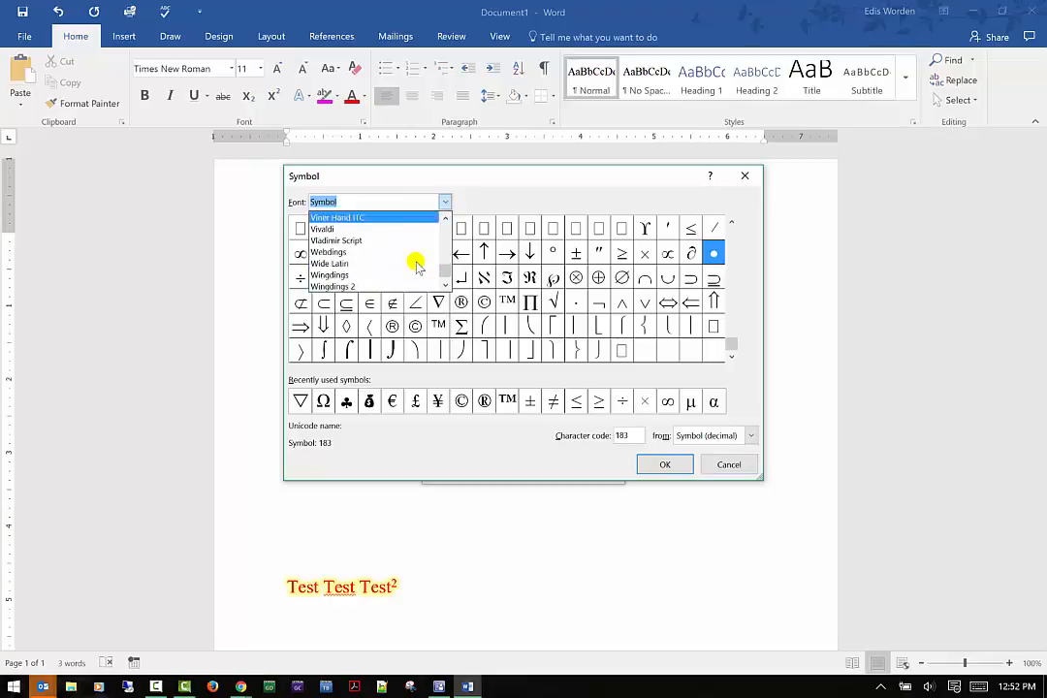
pyautogui.click(417, 263)
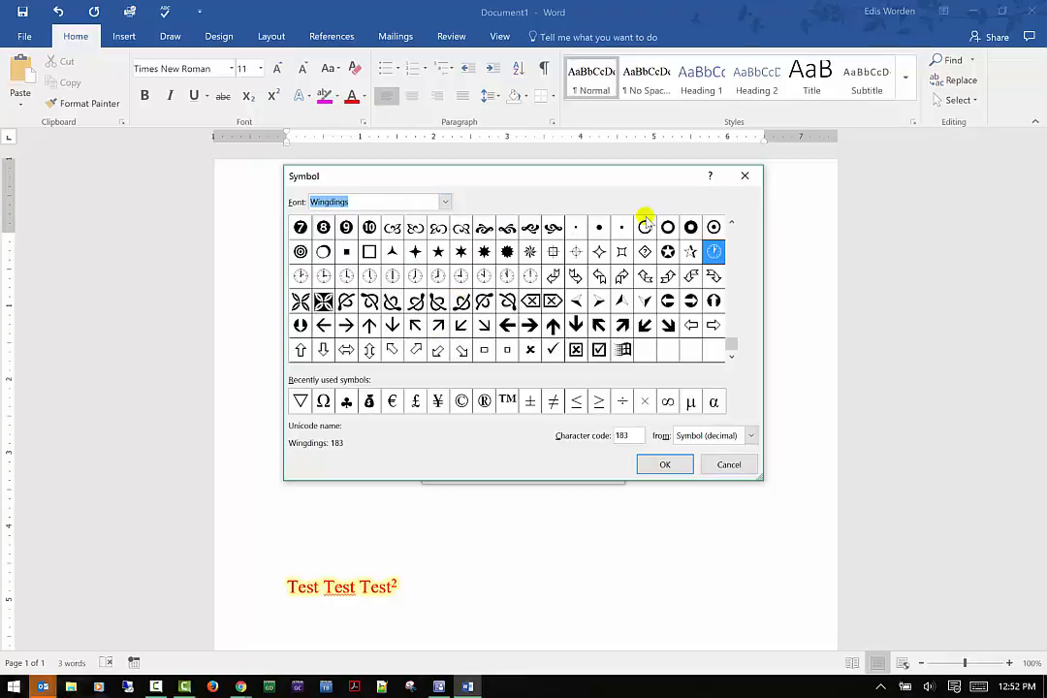
pyautogui.click(718, 466)
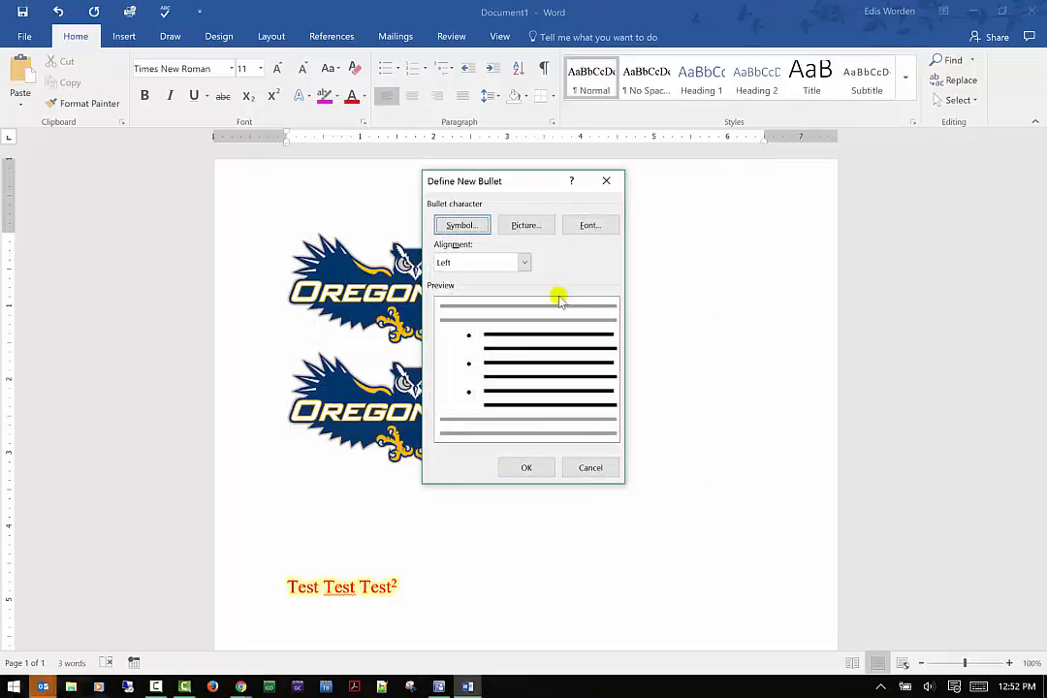
pyautogui.click(606, 180)
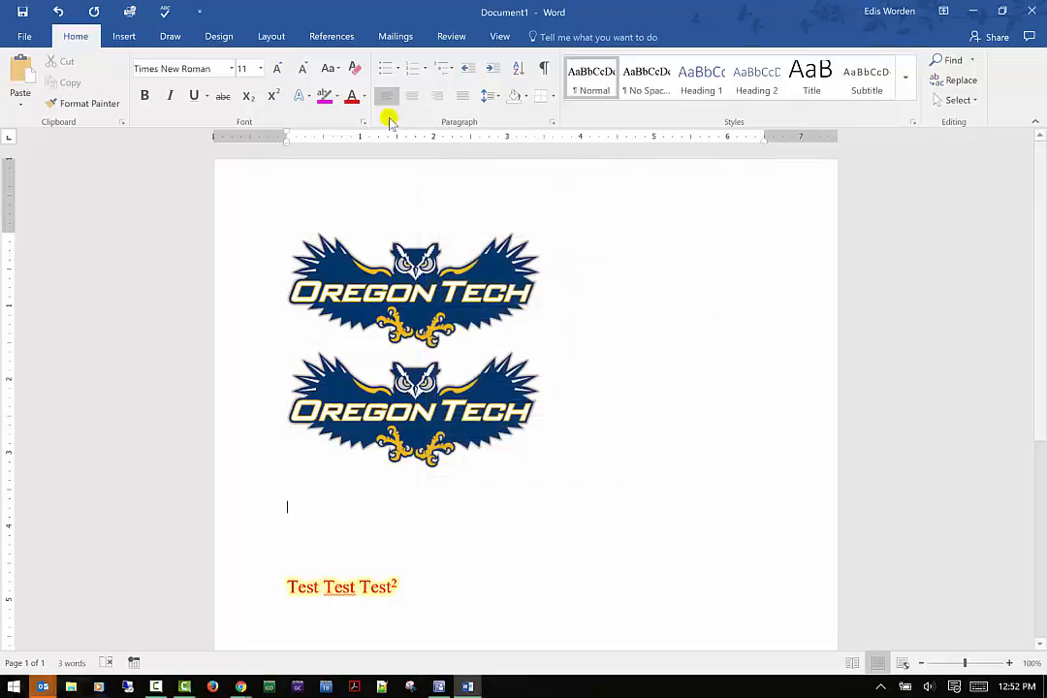
# Open the Define New Number Format dialog and close it.
pyautogui.click(426, 69)
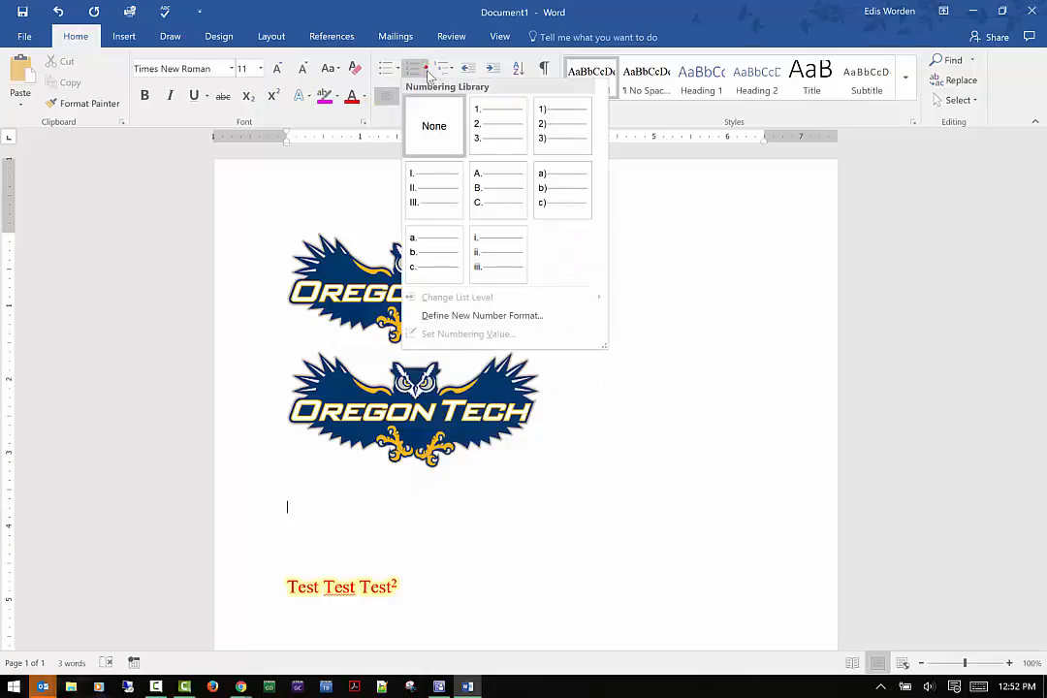
pyautogui.click(521, 318)
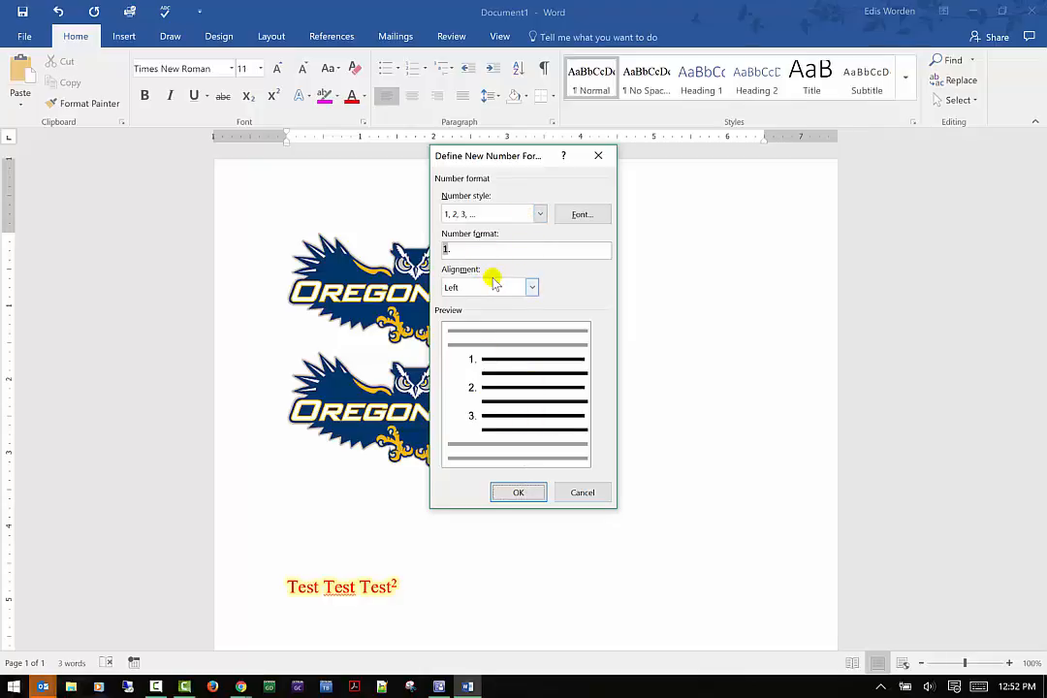
pyautogui.click(591, 156)
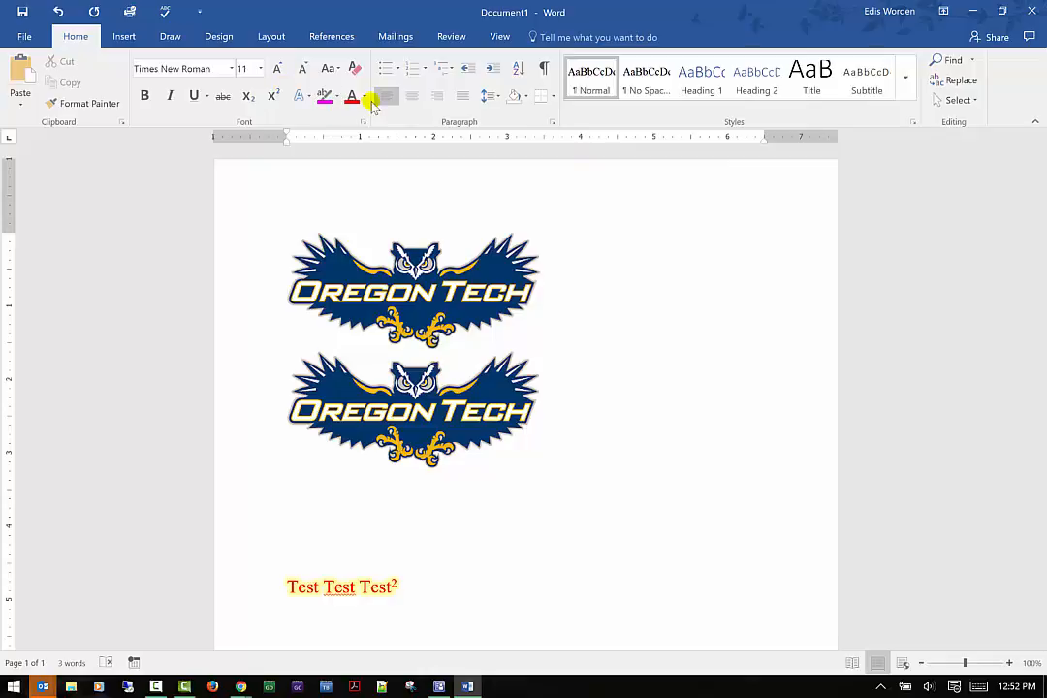
# Browse the multilevel list library and close it without choosing a list.
pyautogui.click(451, 72)
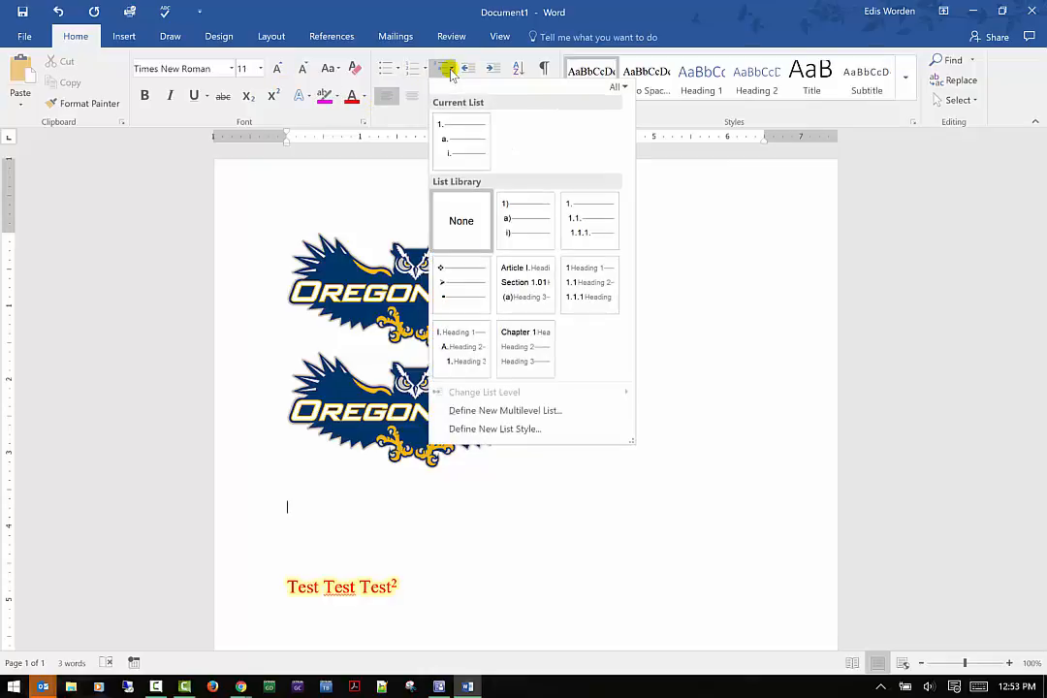
pyautogui.moveTo(536, 214)
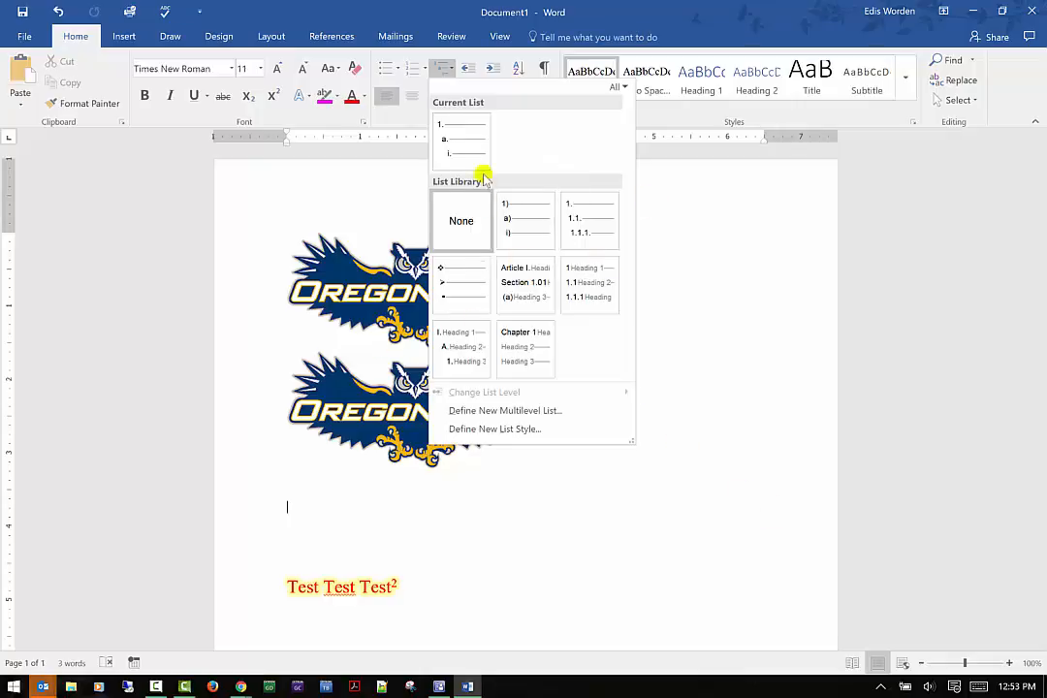
pyautogui.moveTo(492, 335)
pyautogui.click(537, 411)
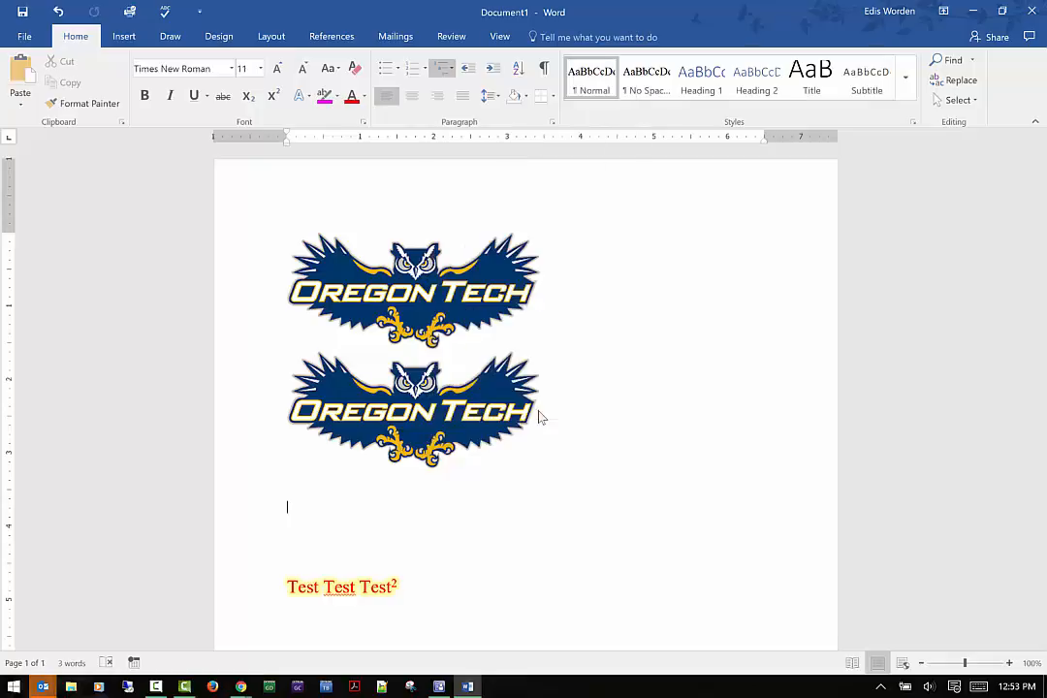
pyautogui.click(629, 504)
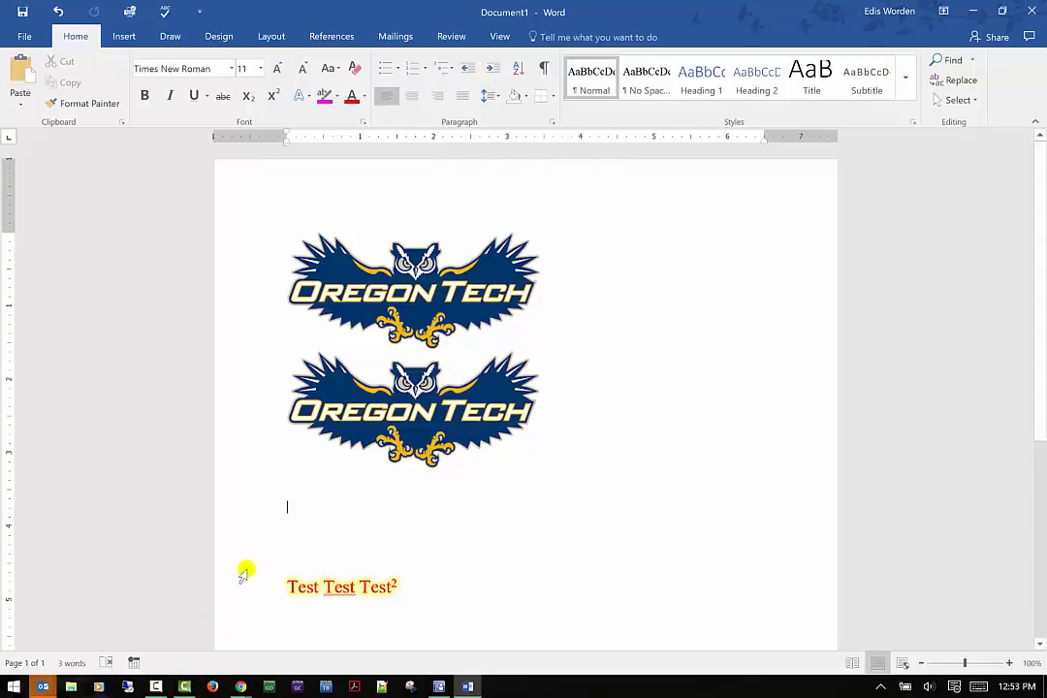
# Increase and then decrease the test line's indent.
pyautogui.click(273, 587)
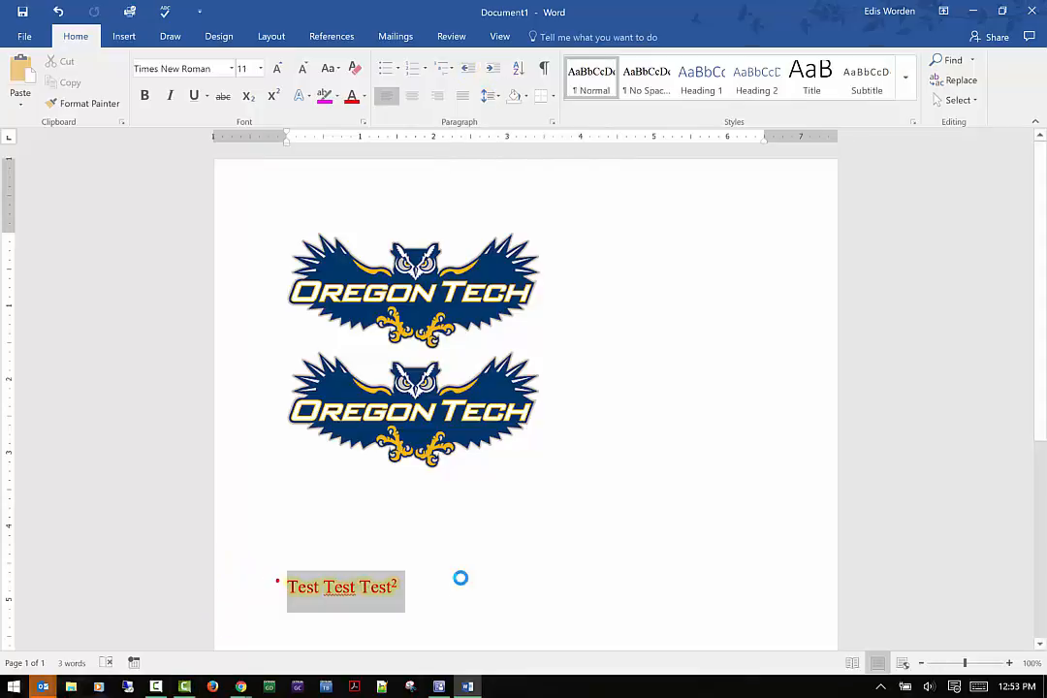
pyautogui.click(492, 70)
pyautogui.click(468, 68)
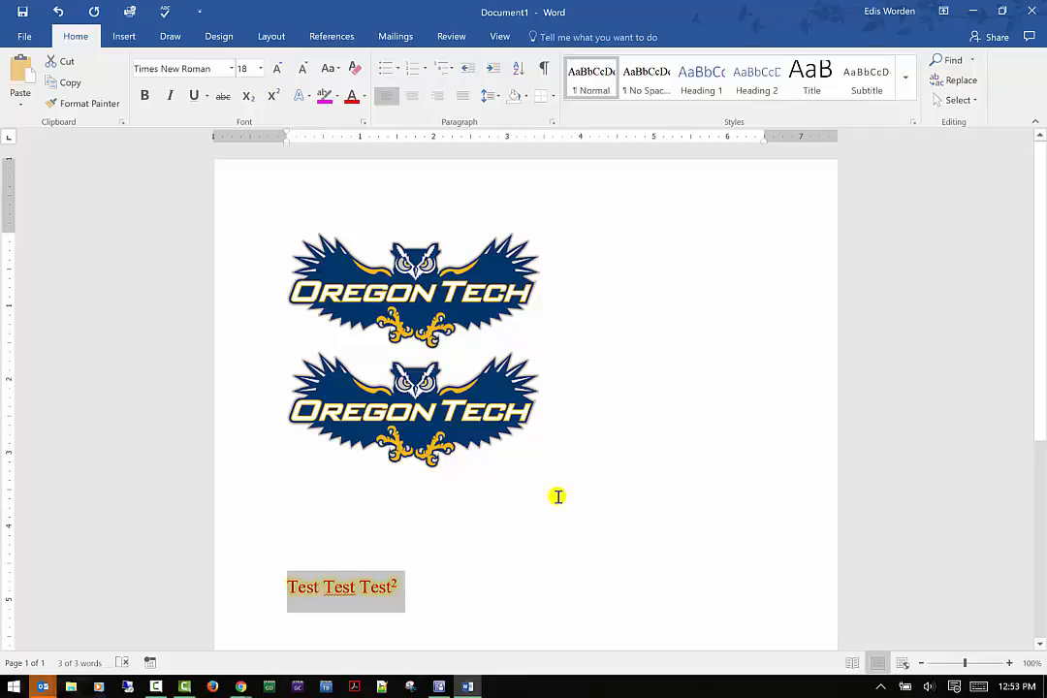
pyautogui.click(507, 558)
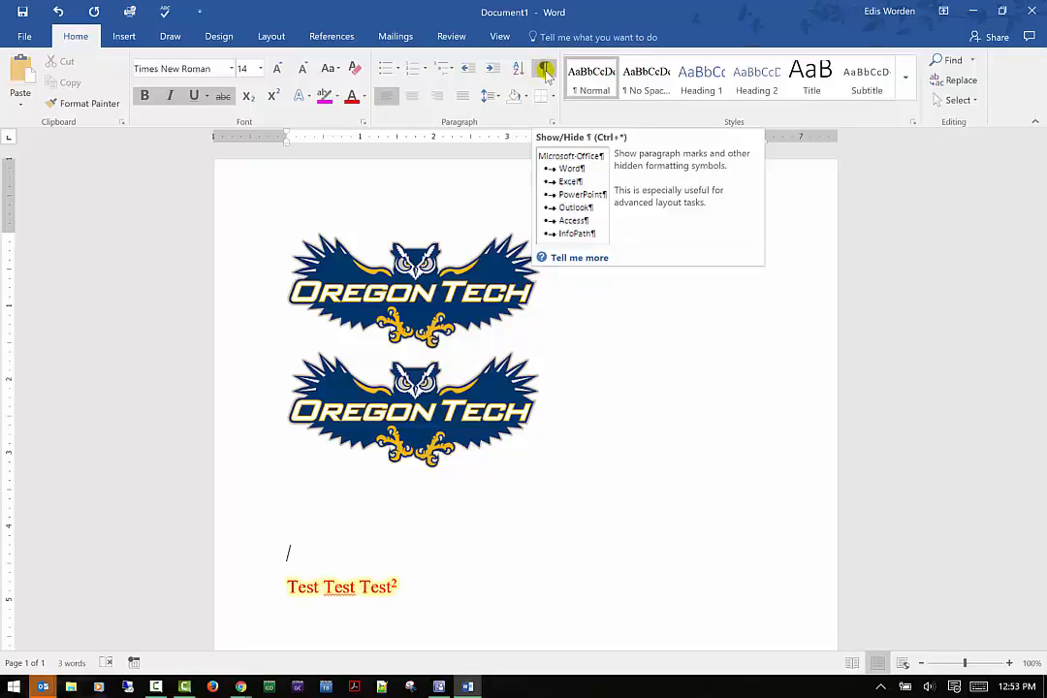
# Show and then hide the formatting marks.
pyautogui.click(545, 70)
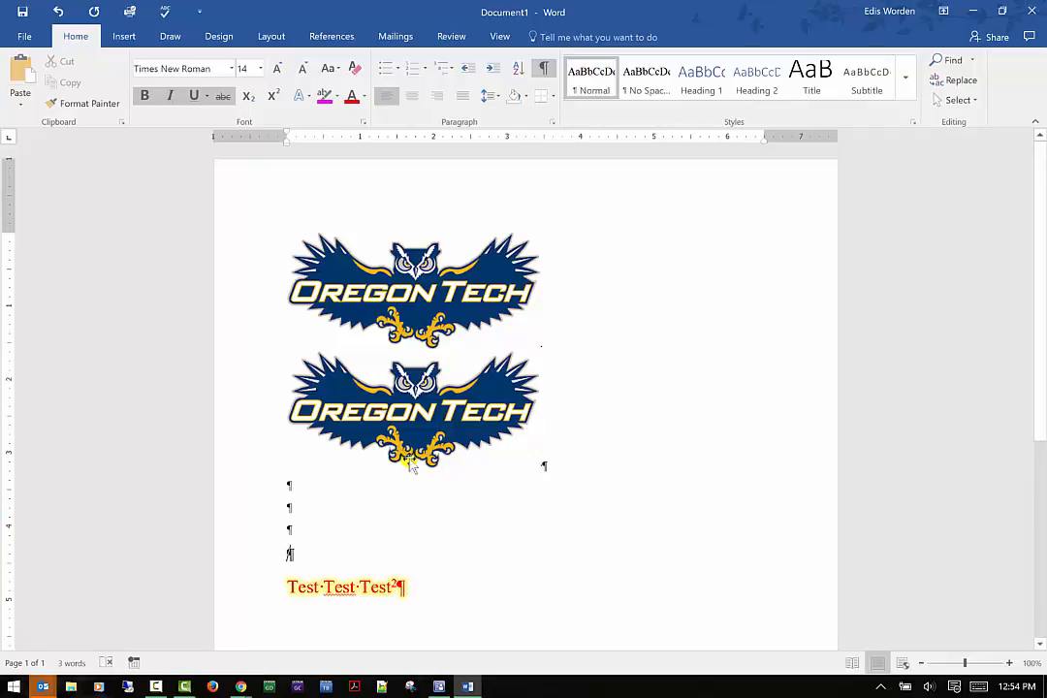
pyautogui.click(546, 70)
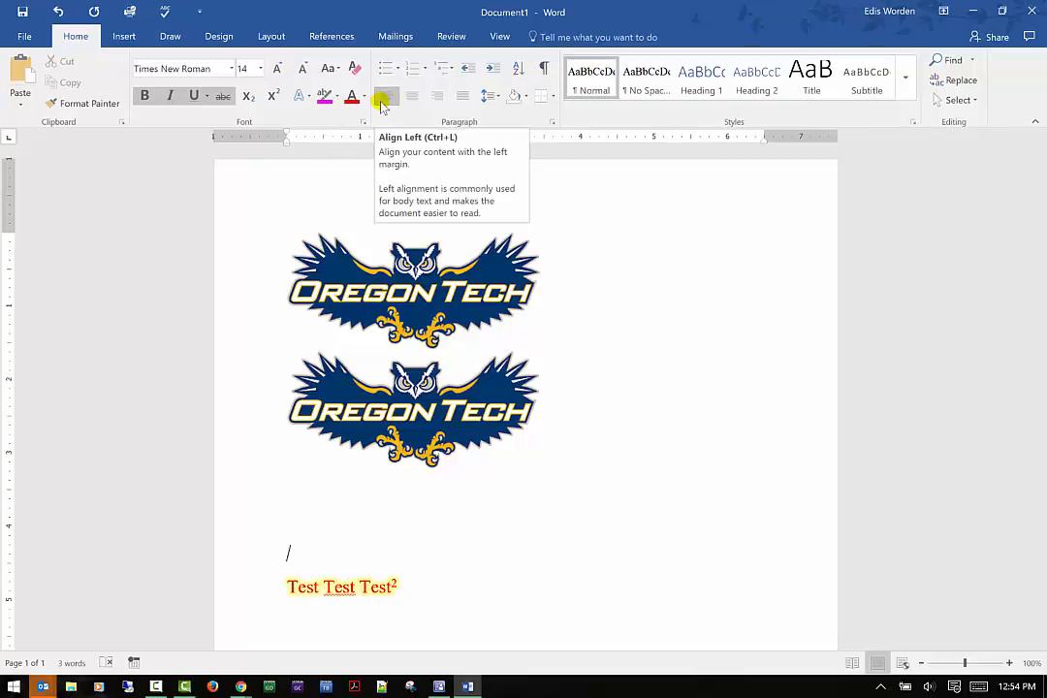
# Right-align the test text line.
pyautogui.click(412, 96)
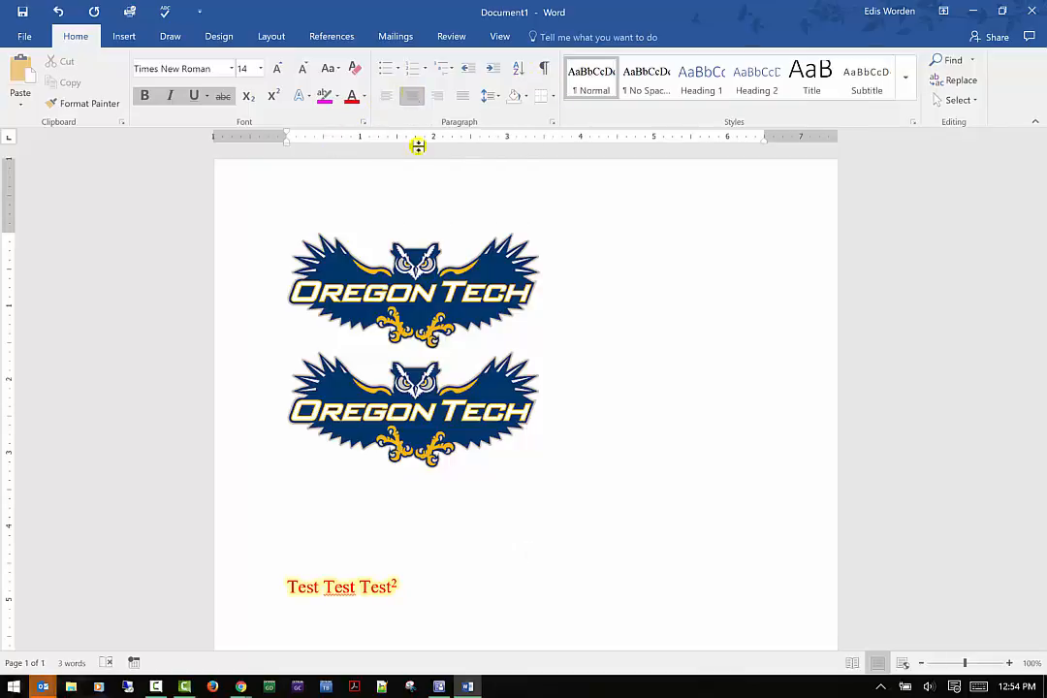
pyautogui.moveTo(397, 572); pyautogui.dragTo(279, 603)
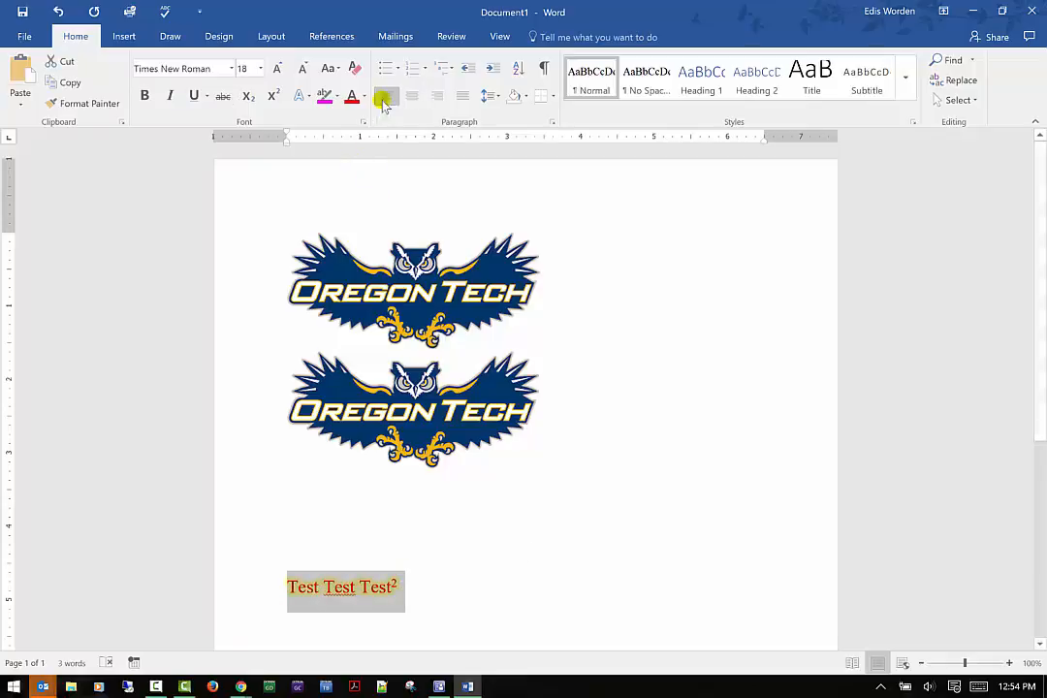
pyautogui.click(412, 96)
pyautogui.click(440, 97)
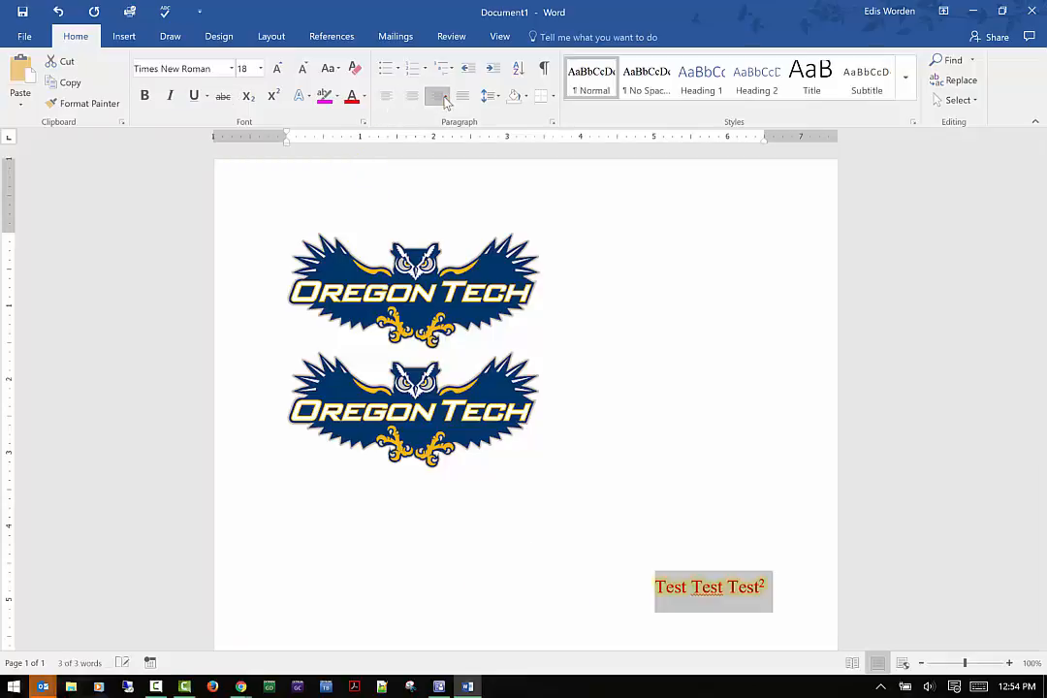
# Justify the test line, then open and close the line spacing options without changing them.
pyautogui.click(463, 97)
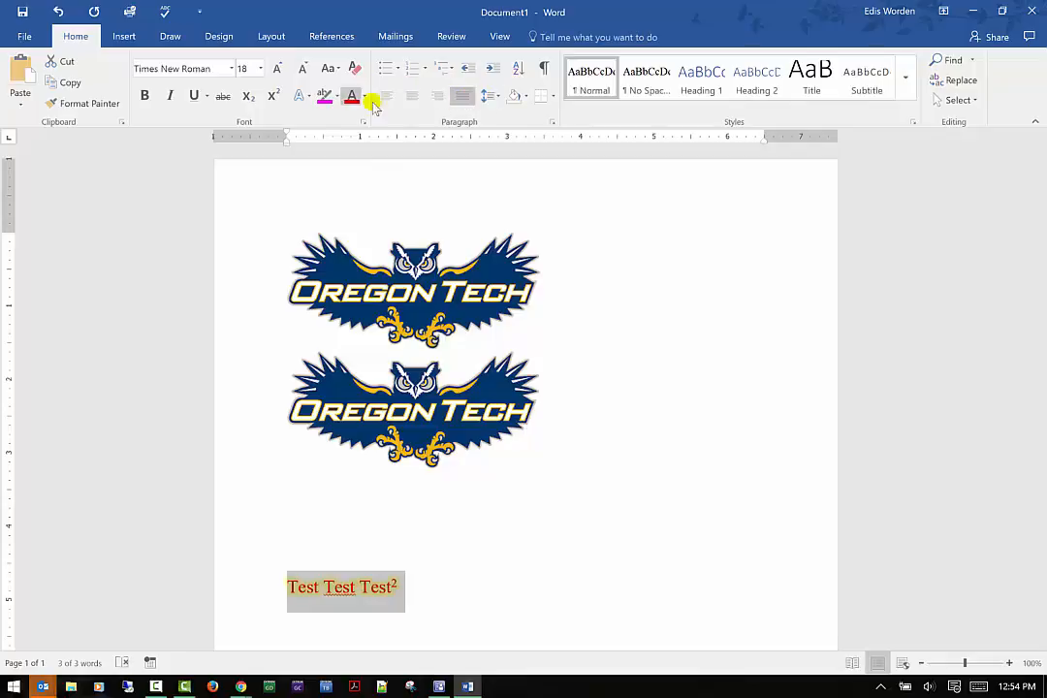
pyautogui.click(500, 98)
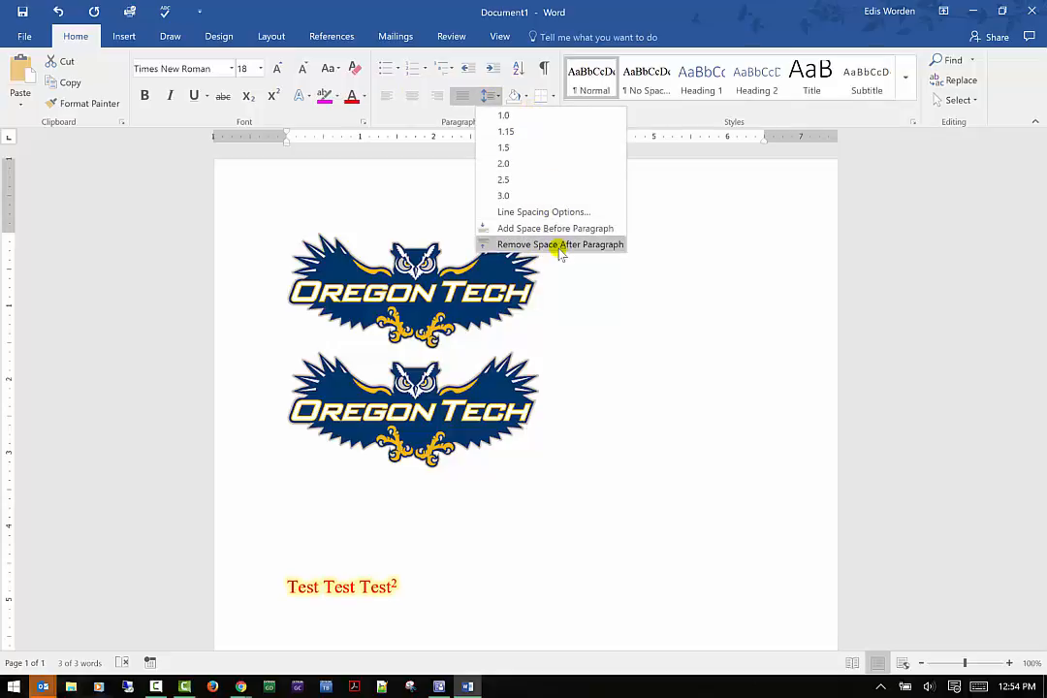
pyautogui.click(695, 192)
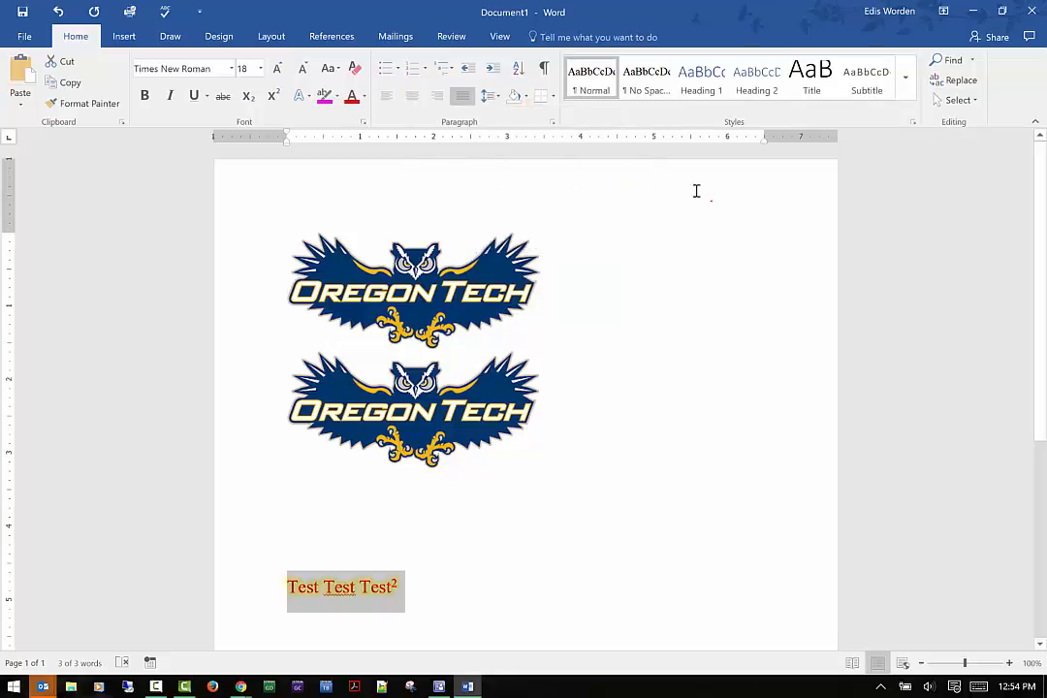
# Apply green paragraph shading to the test line.
pyautogui.click(515, 97)
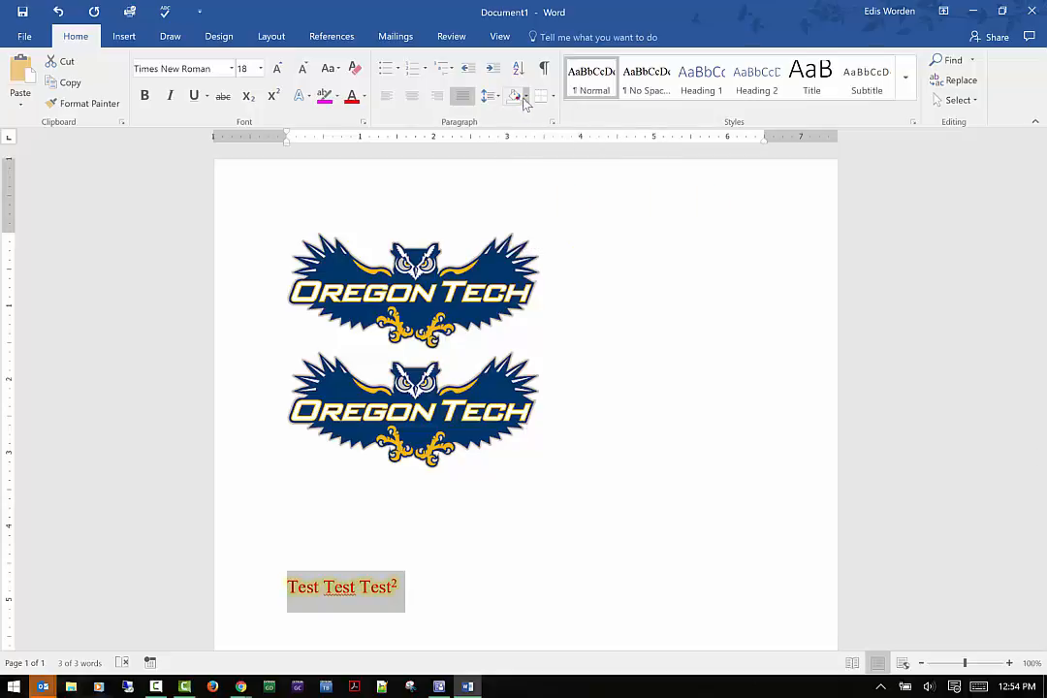
pyautogui.click(525, 97)
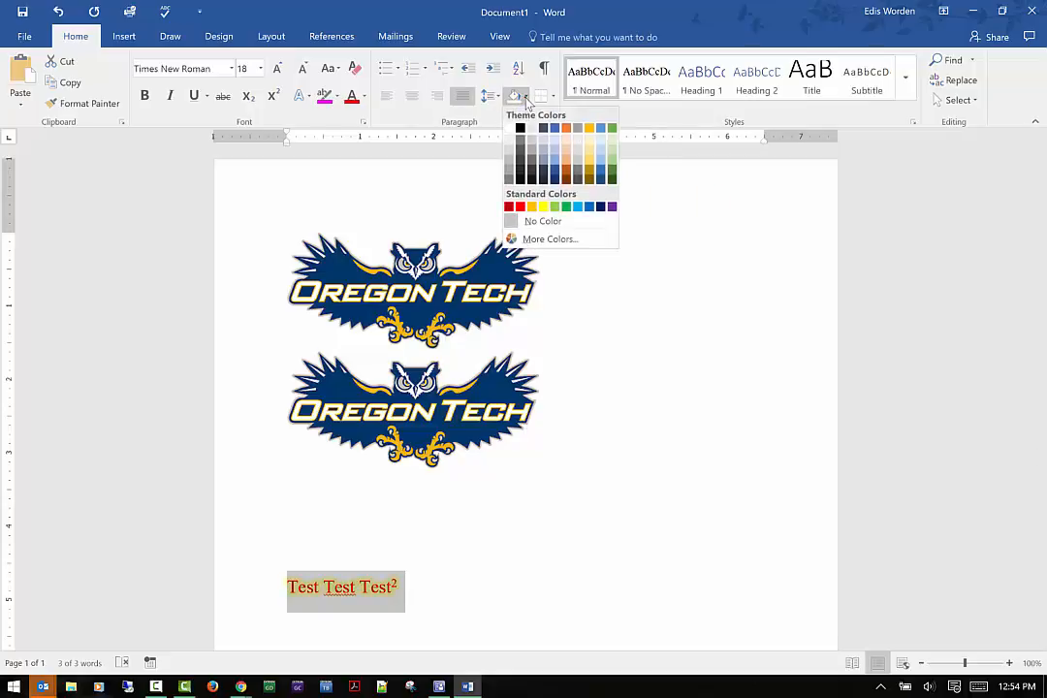
pyautogui.click(555, 209)
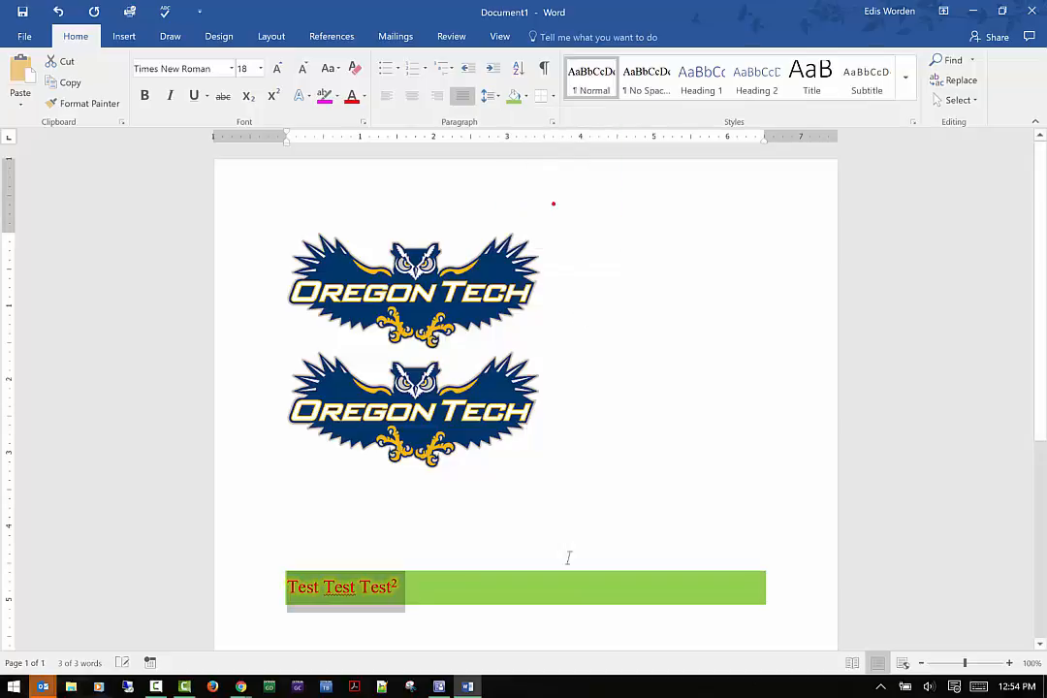
# Center the shaded test line.
pyautogui.click(572, 554)
pyautogui.click(536, 602)
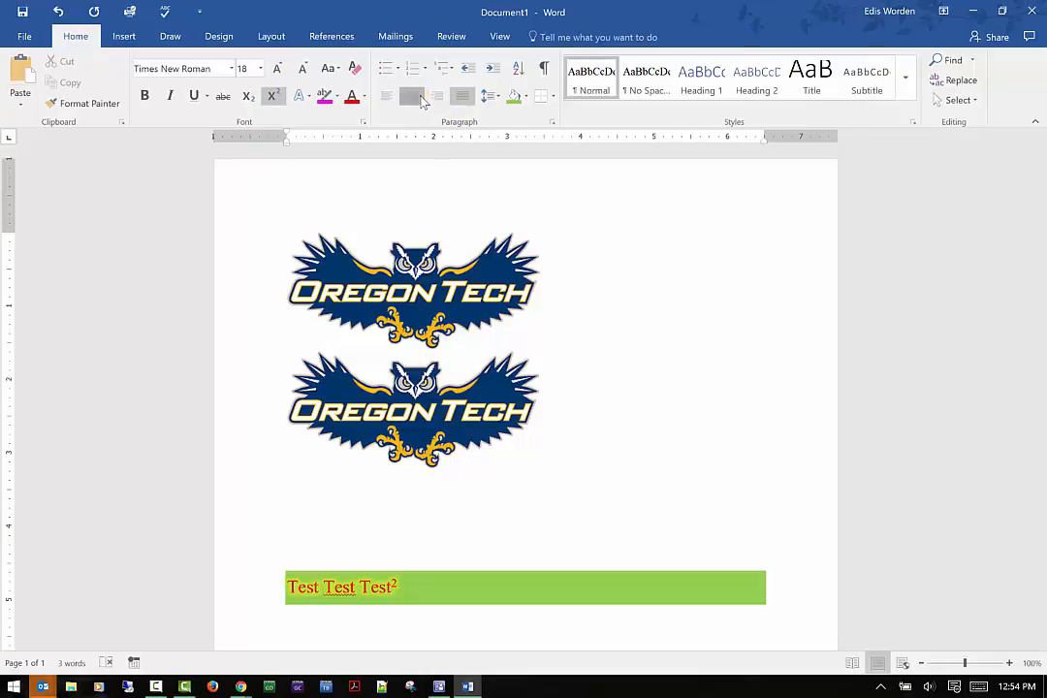
pyautogui.click(420, 97)
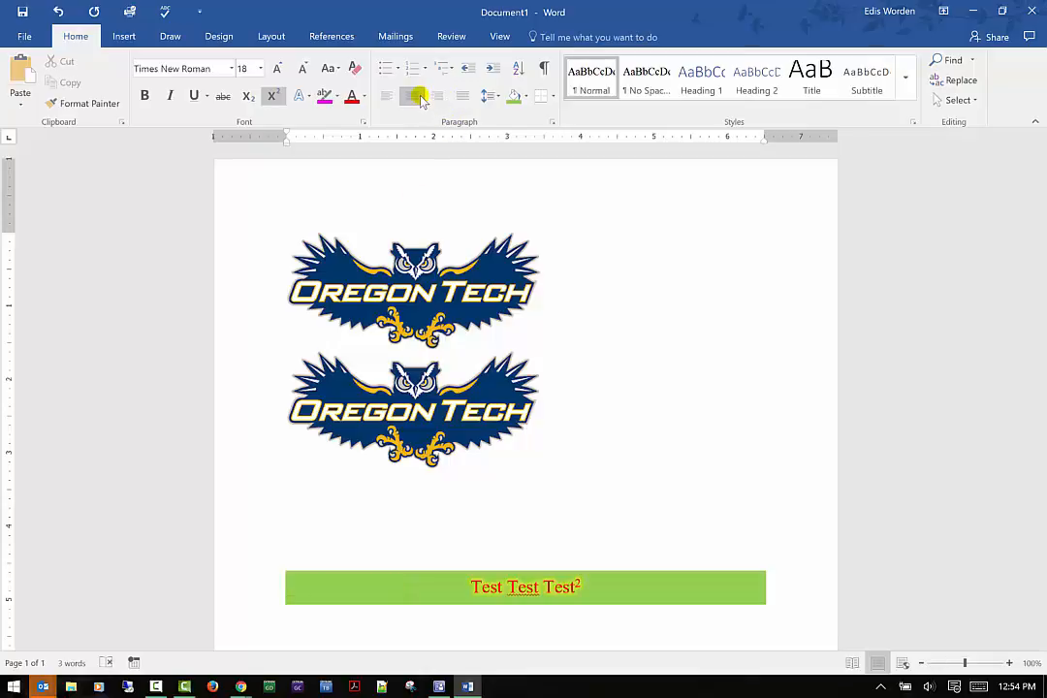
# Add a bottom border to the shaded test paragraph.
pyautogui.scroll(-1, 497, 196)
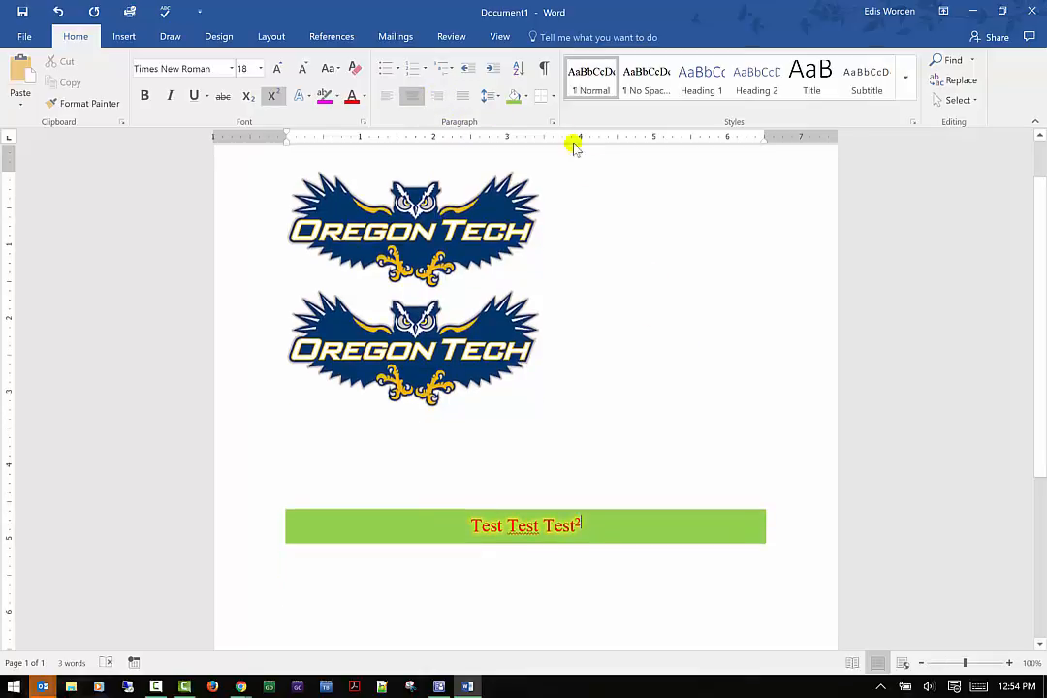
pyautogui.click(555, 96)
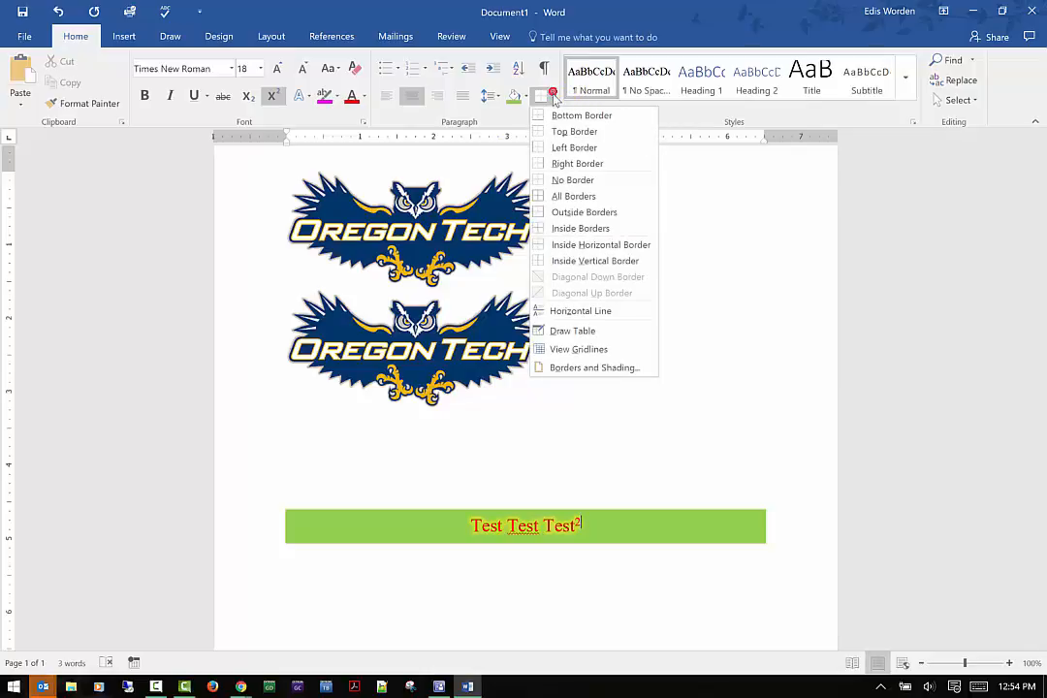
pyautogui.click(555, 117)
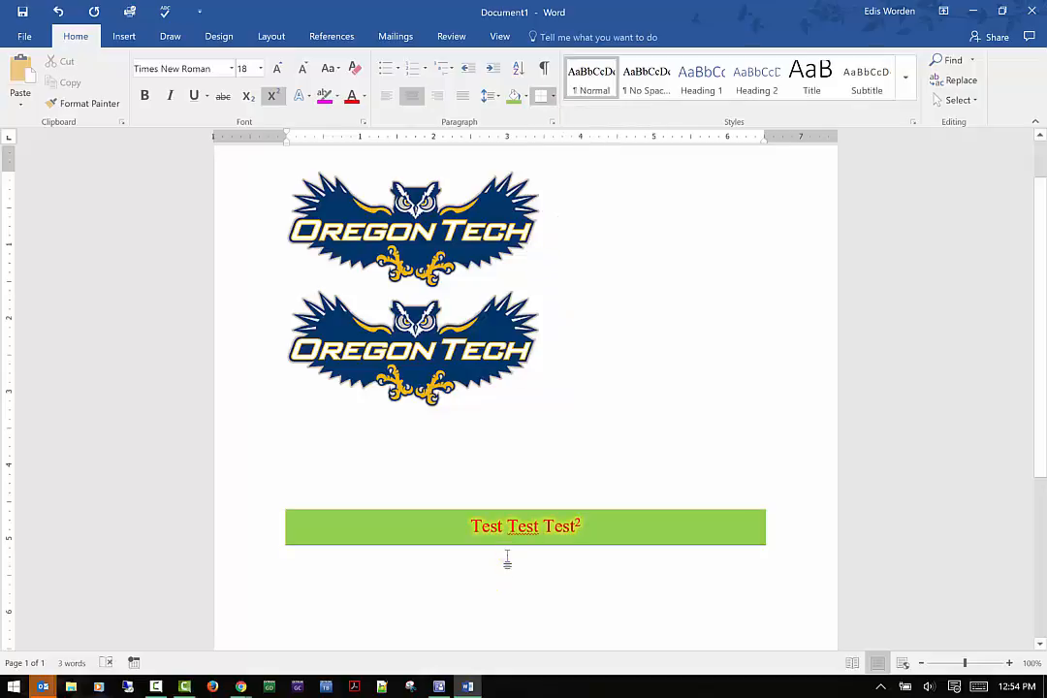
# Set the paragraph border width to 3 pt in Borders and Shading.
pyautogui.click(553, 96)
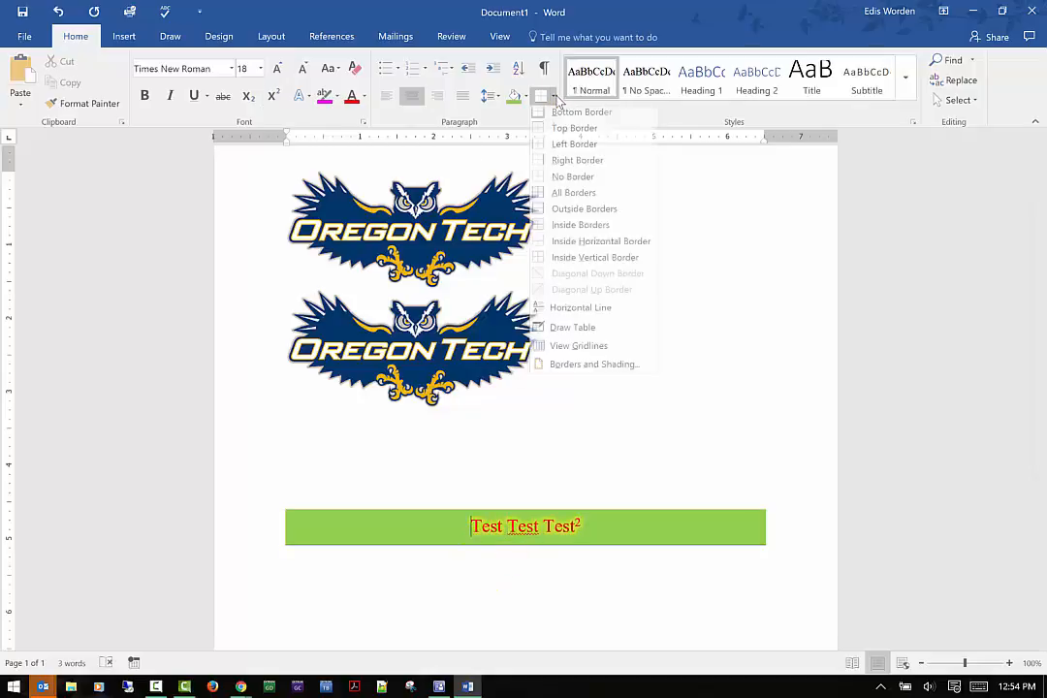
pyautogui.click(607, 369)
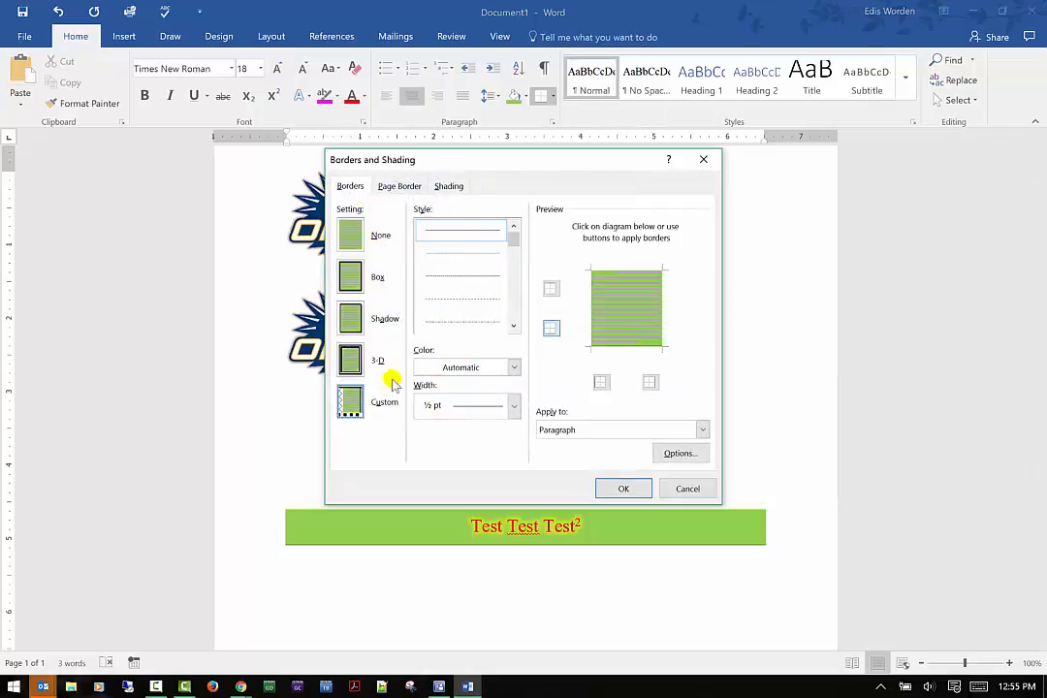
pyautogui.click(514, 406)
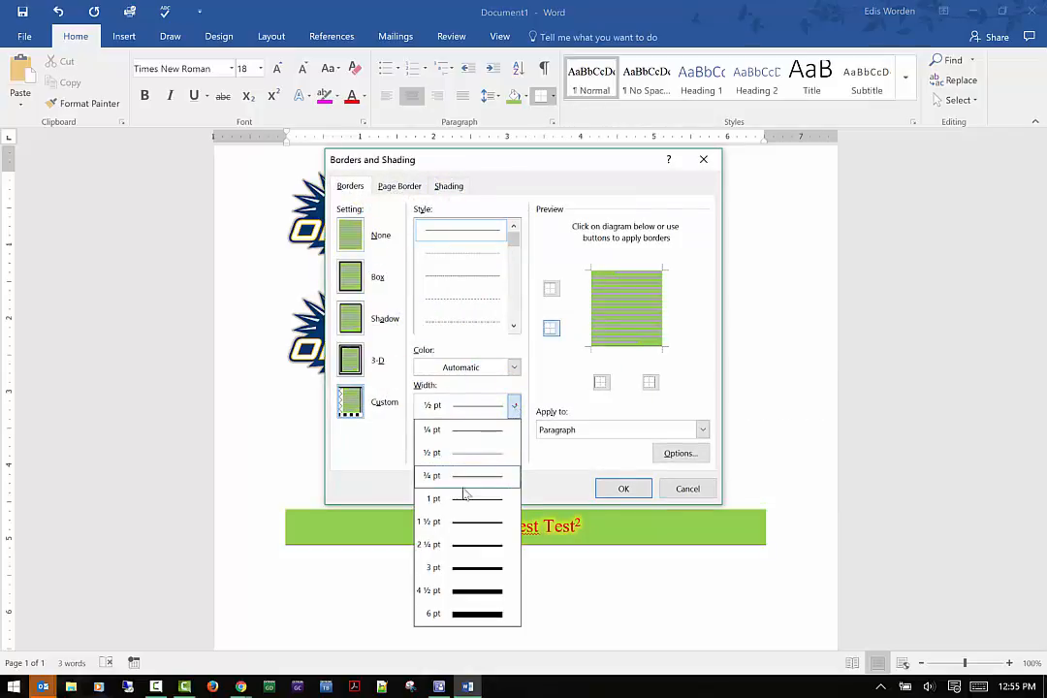
pyautogui.click(475, 569)
pyautogui.click(625, 486)
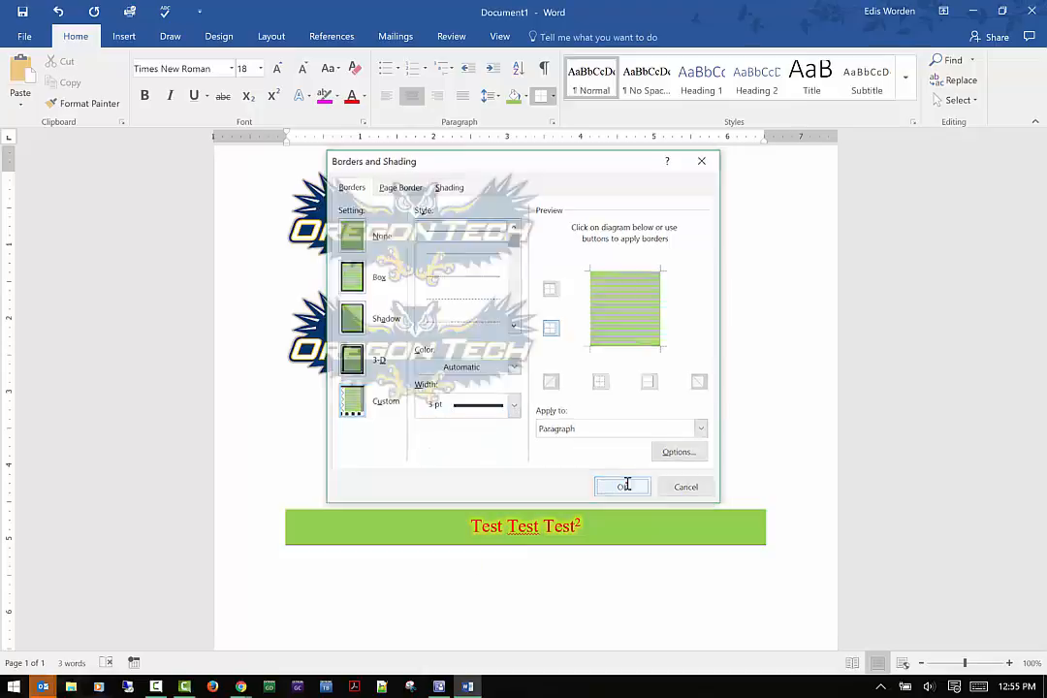
pyautogui.tripleClick(483, 545)
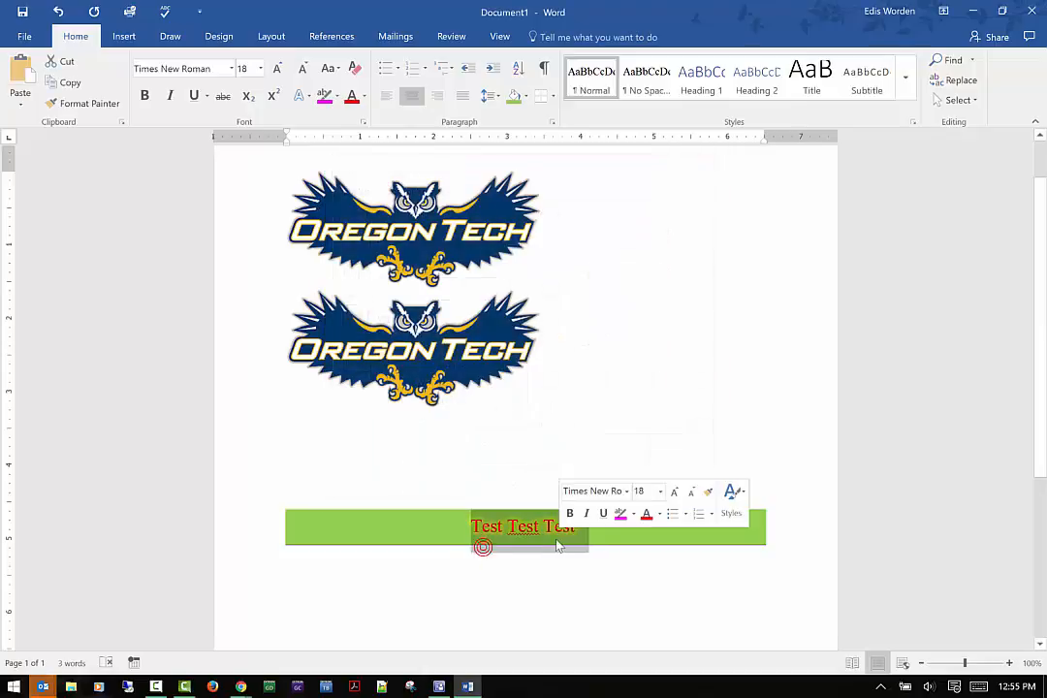
pyautogui.moveTo(253, 525); pyautogui.dragTo(725, 530)
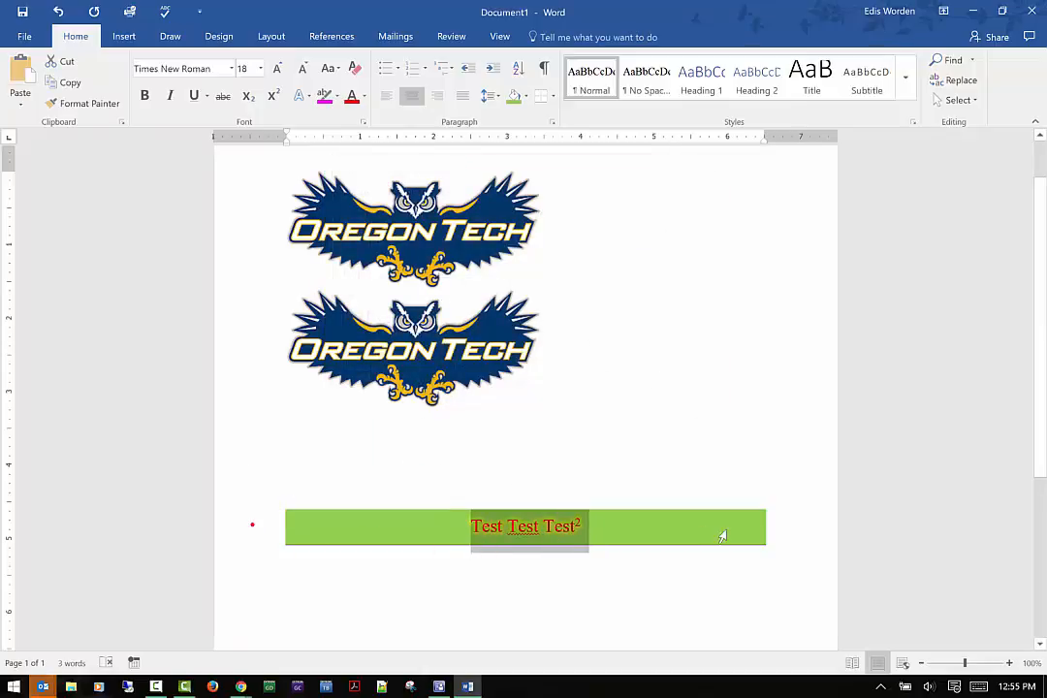
pyautogui.click(800, 492)
pyautogui.moveTo(260, 512); pyautogui.dragTo(384, 582)
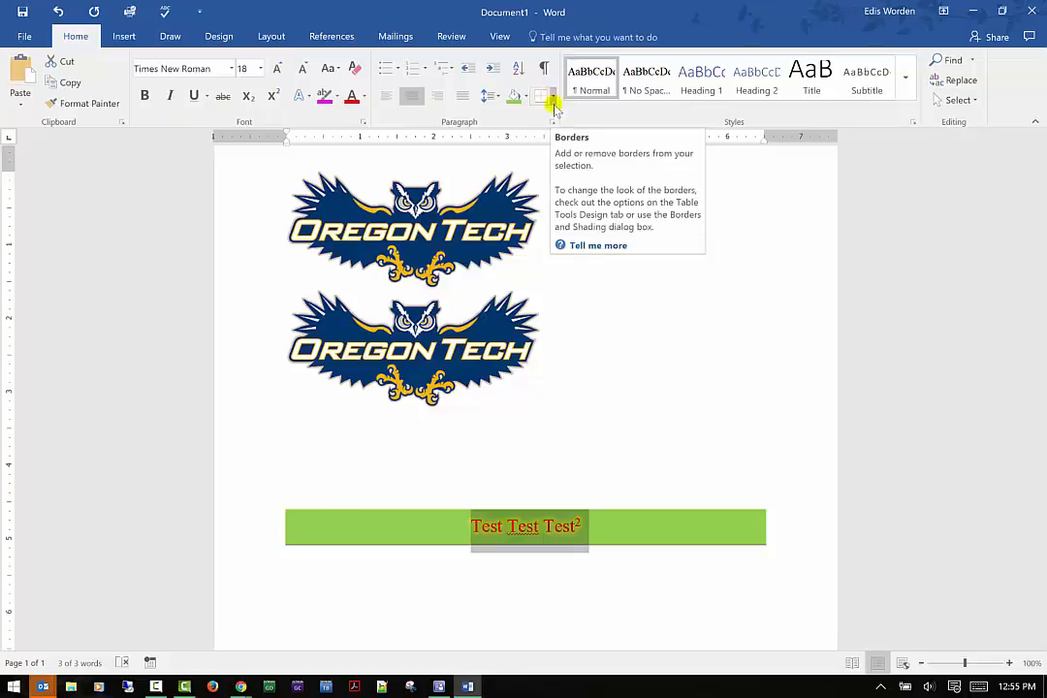
pyautogui.click(524, 381)
pyautogui.scroll(-2, 477, 467)
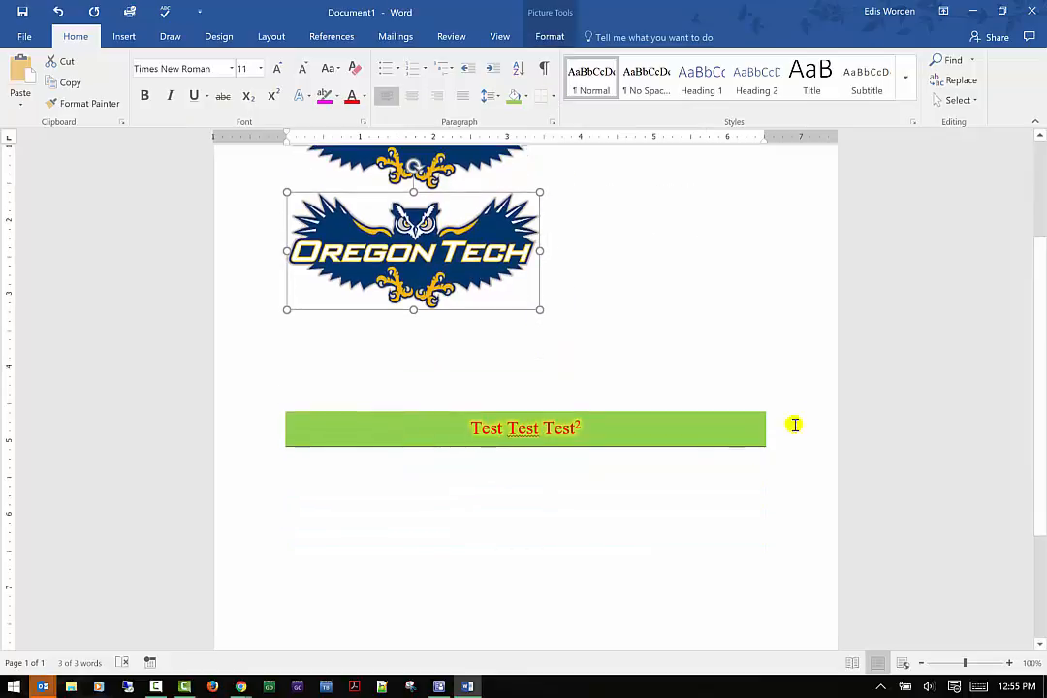
# Add three new empty paragraphs after the test line.
pyautogui.click(810, 427)
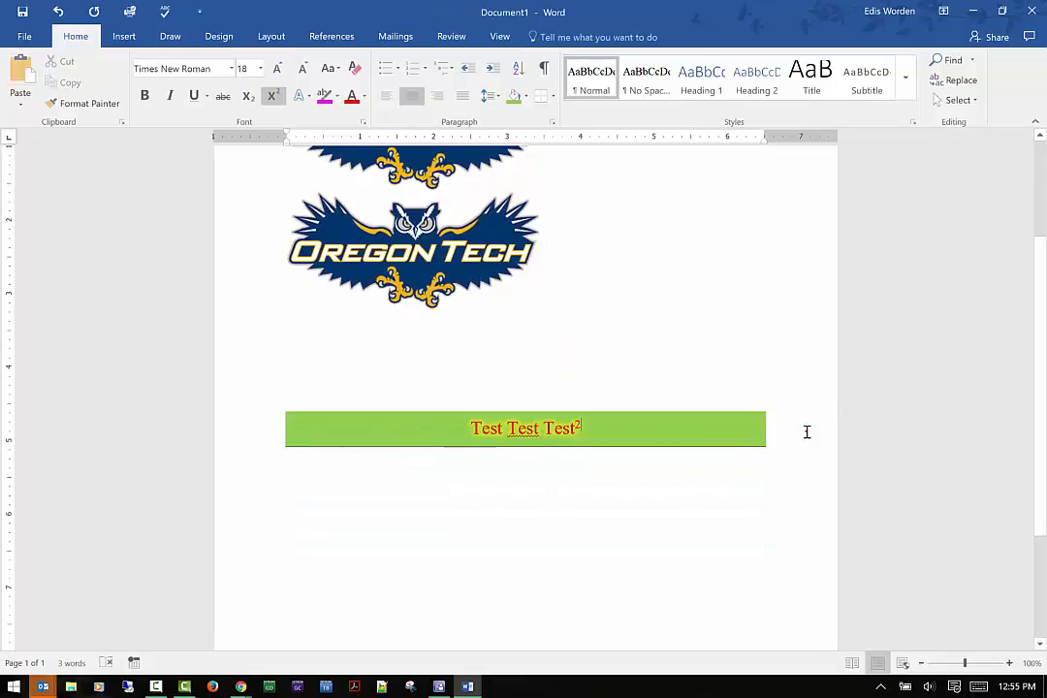
pyautogui.press('Return')
pyautogui.press('Return')
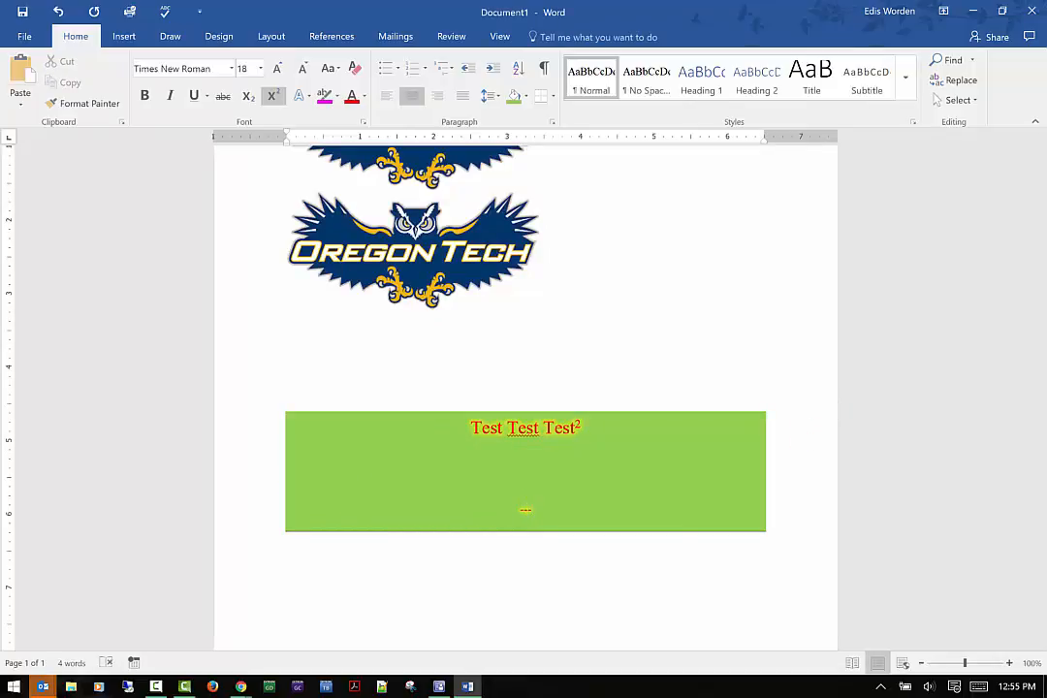
pyautogui.press('Return')
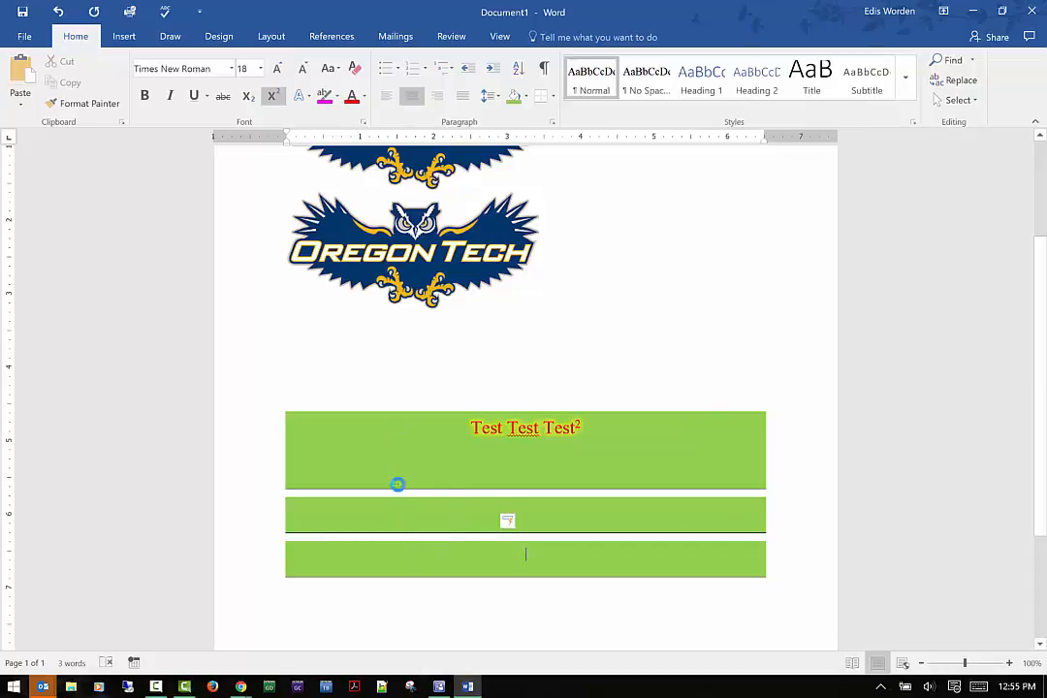
# Browse the styles gallery and close it without applying a style.
pyautogui.moveTo(213, 493); pyautogui.dragTo(277, 521)
pyautogui.moveTo(663, 503); pyautogui.dragTo(663, 502)
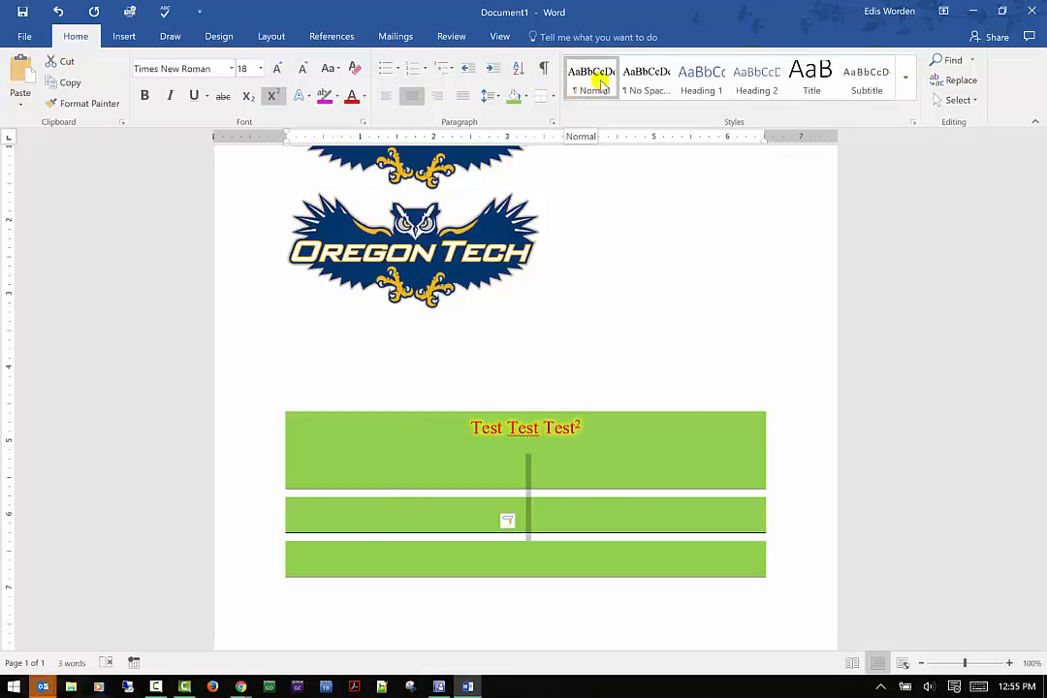
pyautogui.click(906, 77)
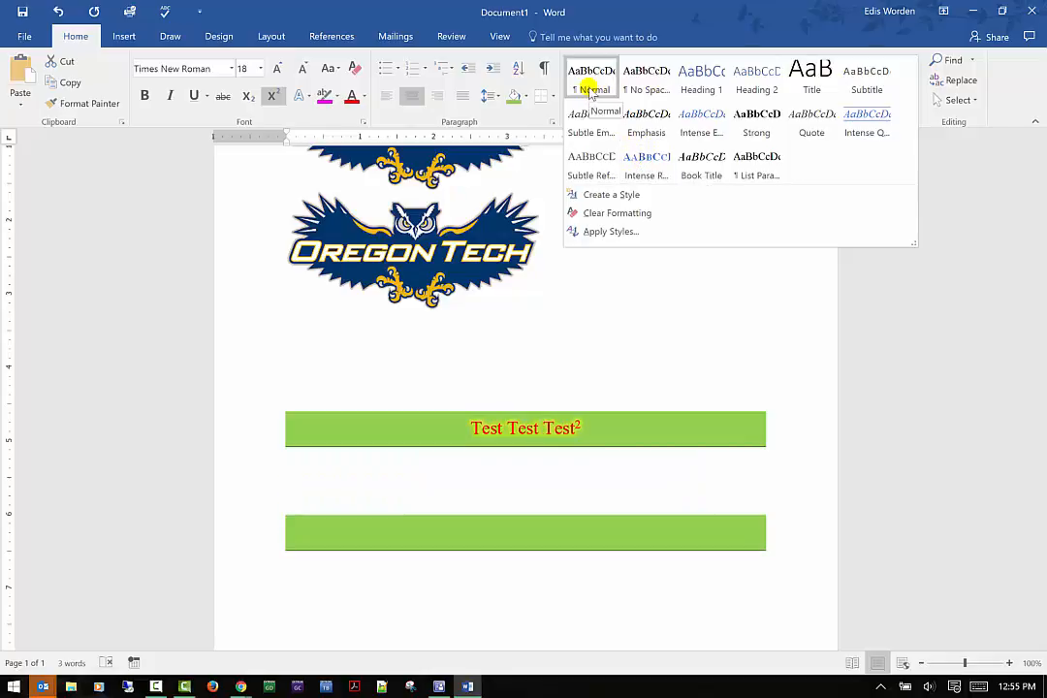
pyautogui.click(892, 275)
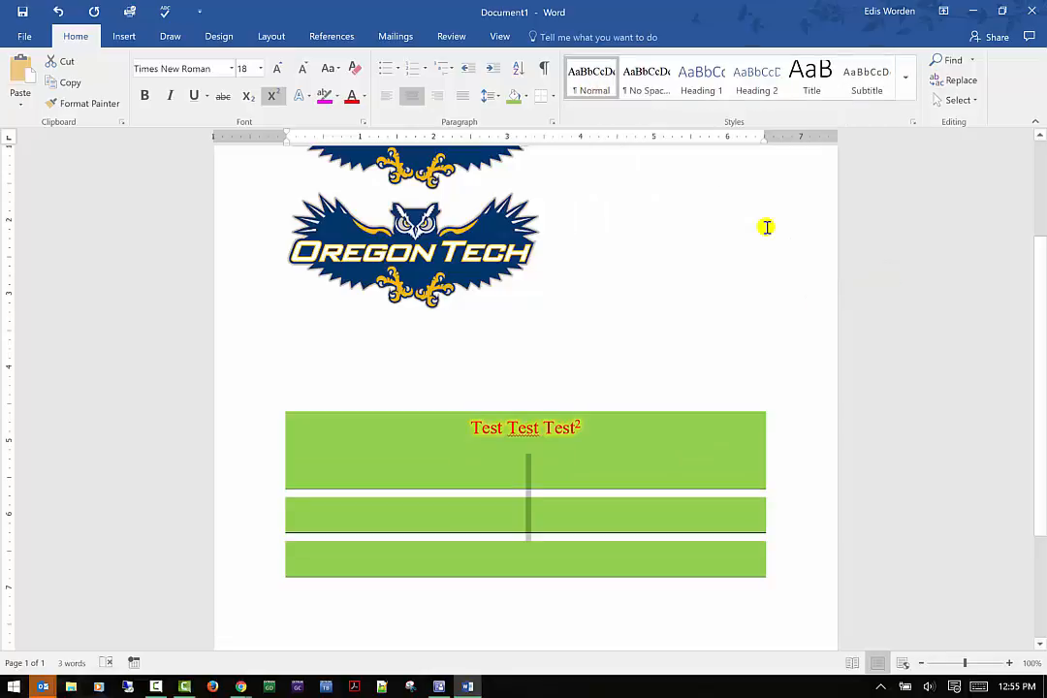
# Search the document for test in the Navigation pane.
pyautogui.click(972, 60)
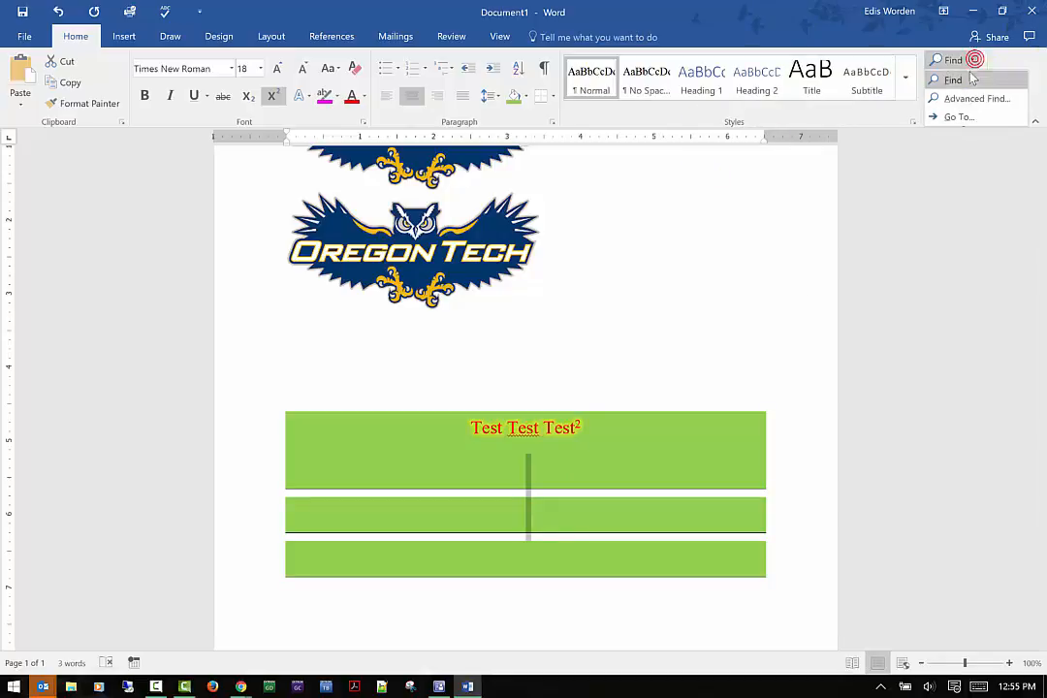
pyautogui.click(973, 60)
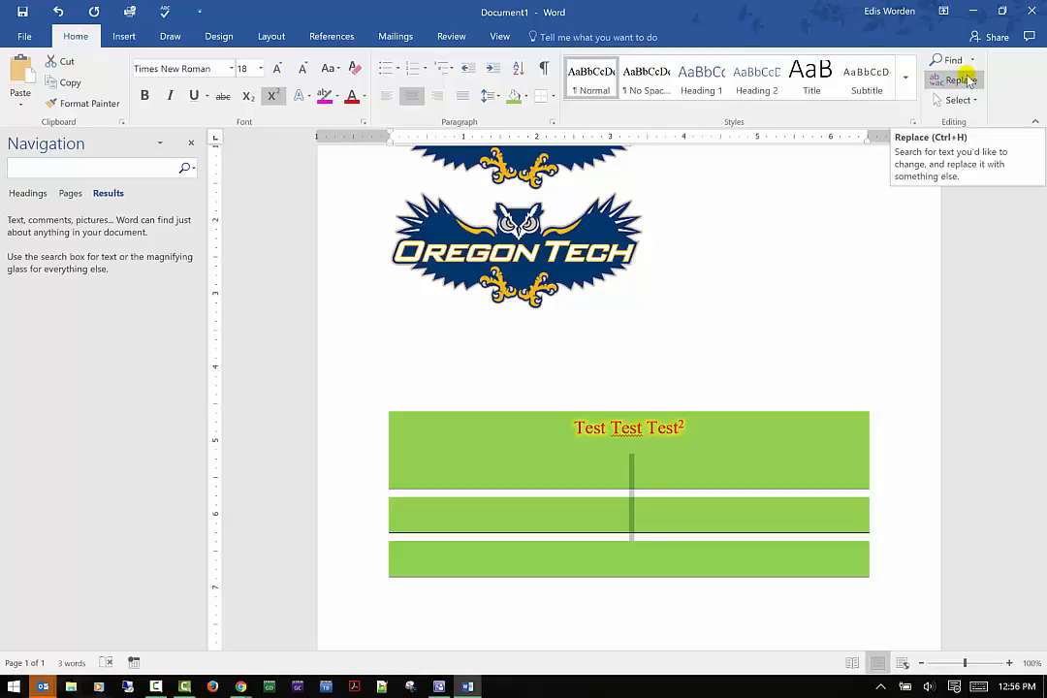
pyautogui.write('test')
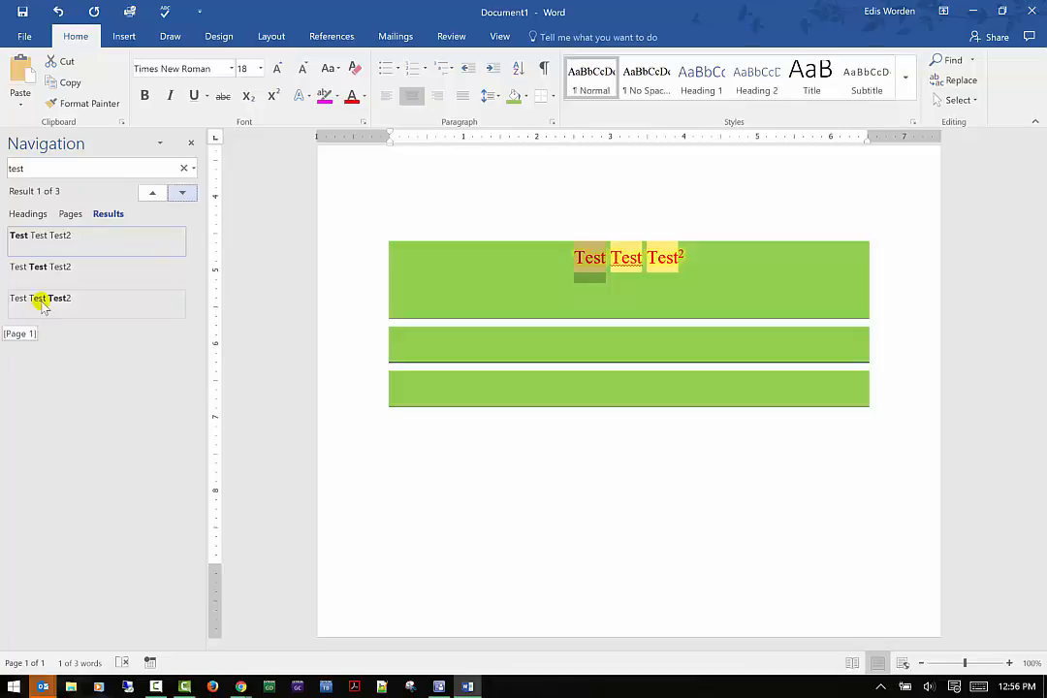
# Open Advanced Find for Test, highlight all matches and find the next occurrence.
pyautogui.click(971, 60)
pyautogui.click(968, 99)
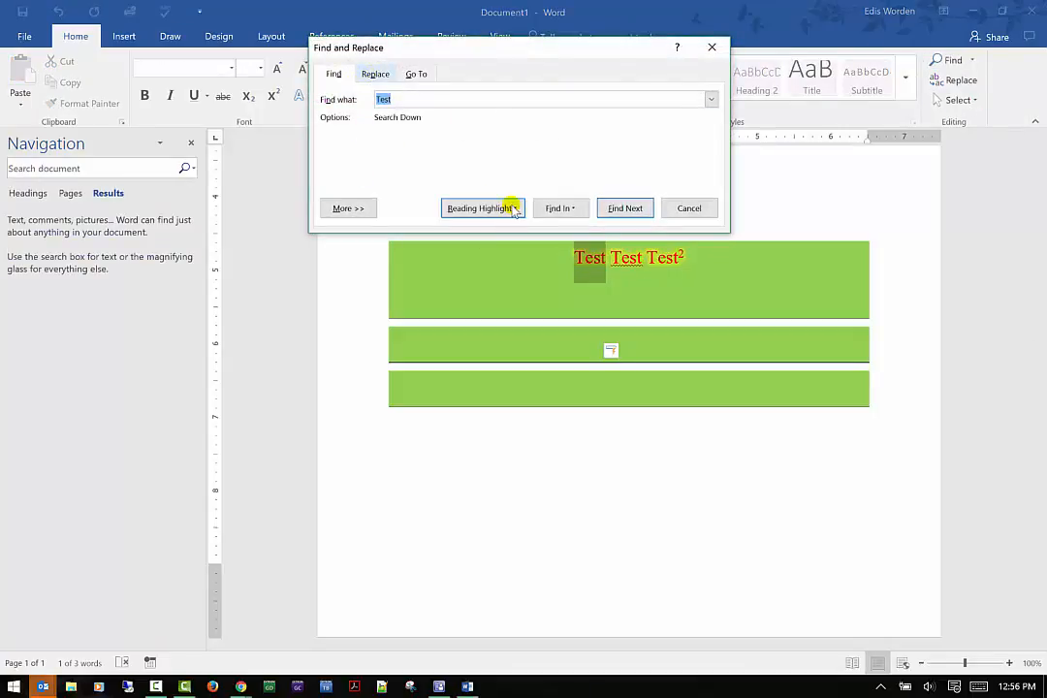
pyautogui.click(483, 208)
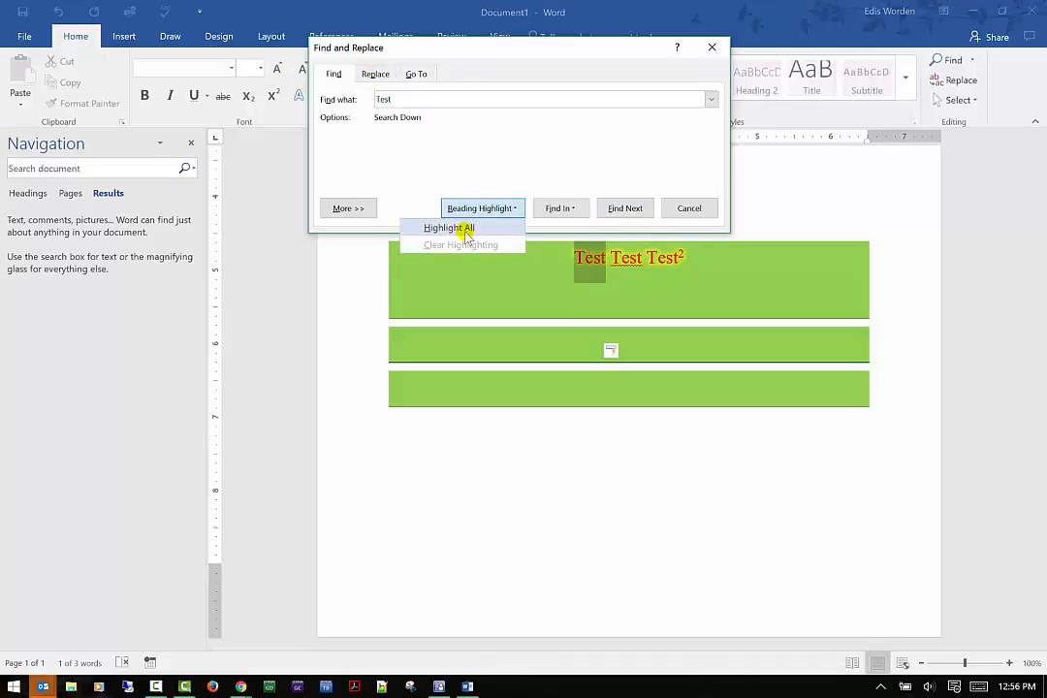
pyautogui.click(467, 229)
pyautogui.click(580, 208)
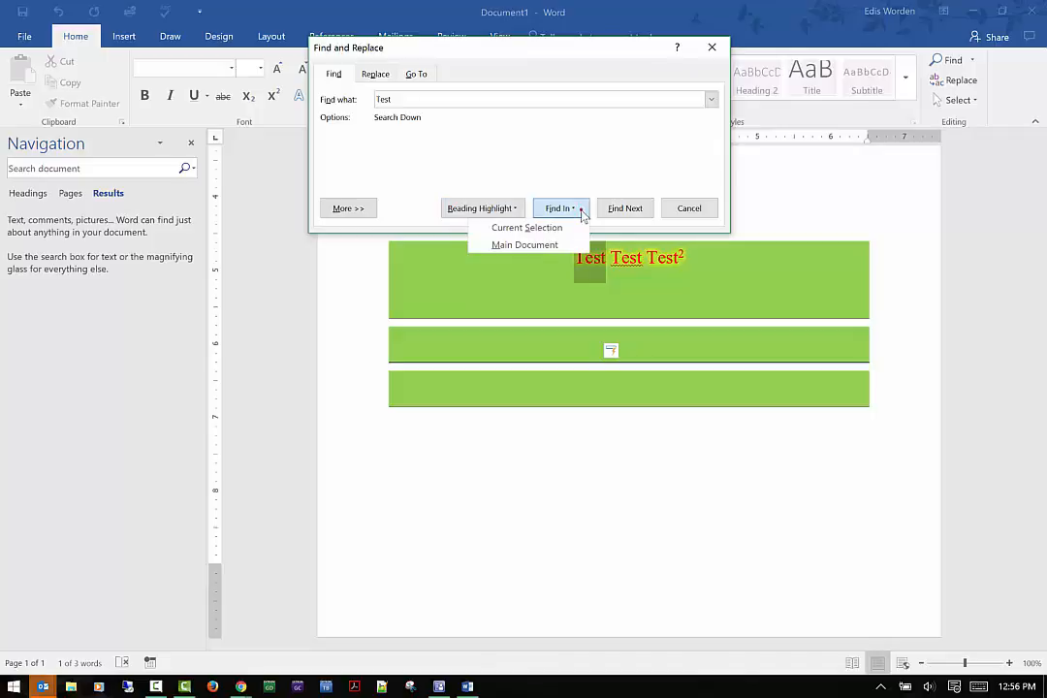
pyautogui.click(609, 210)
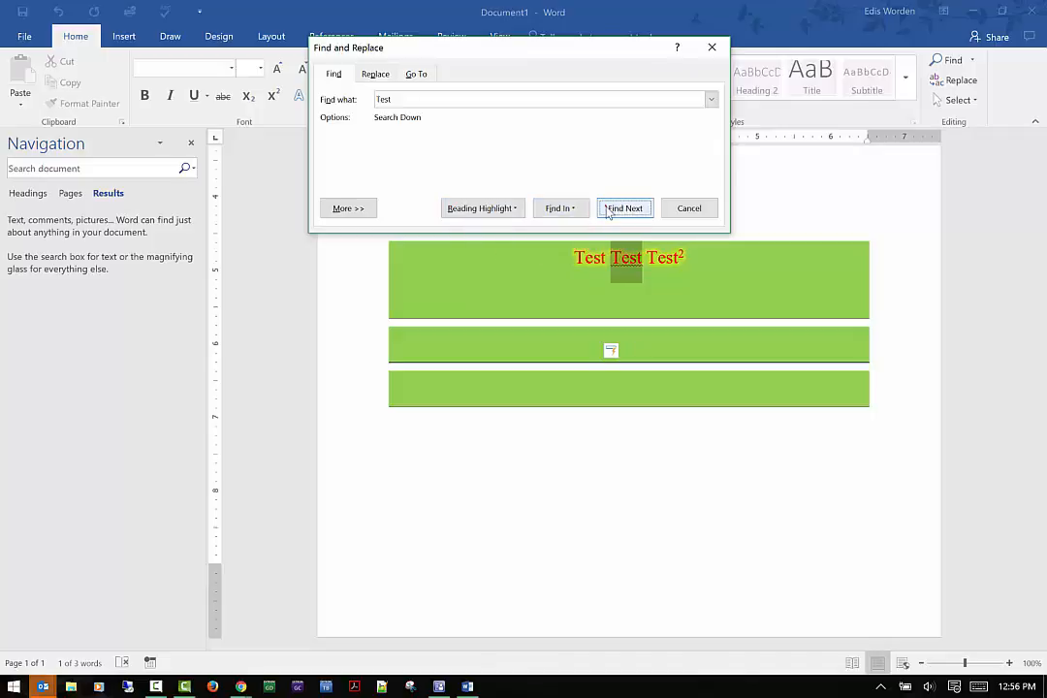
# Replace Test with Exam, first the current match and then all remaining occurrences.
pyautogui.click(377, 75)
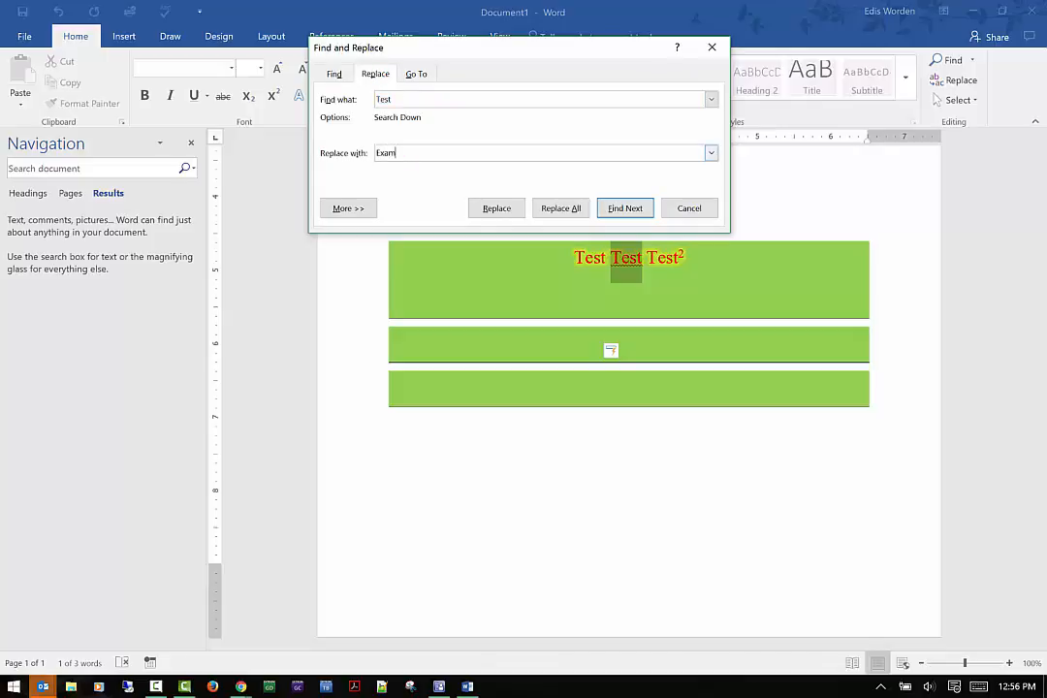
pyautogui.click(507, 212)
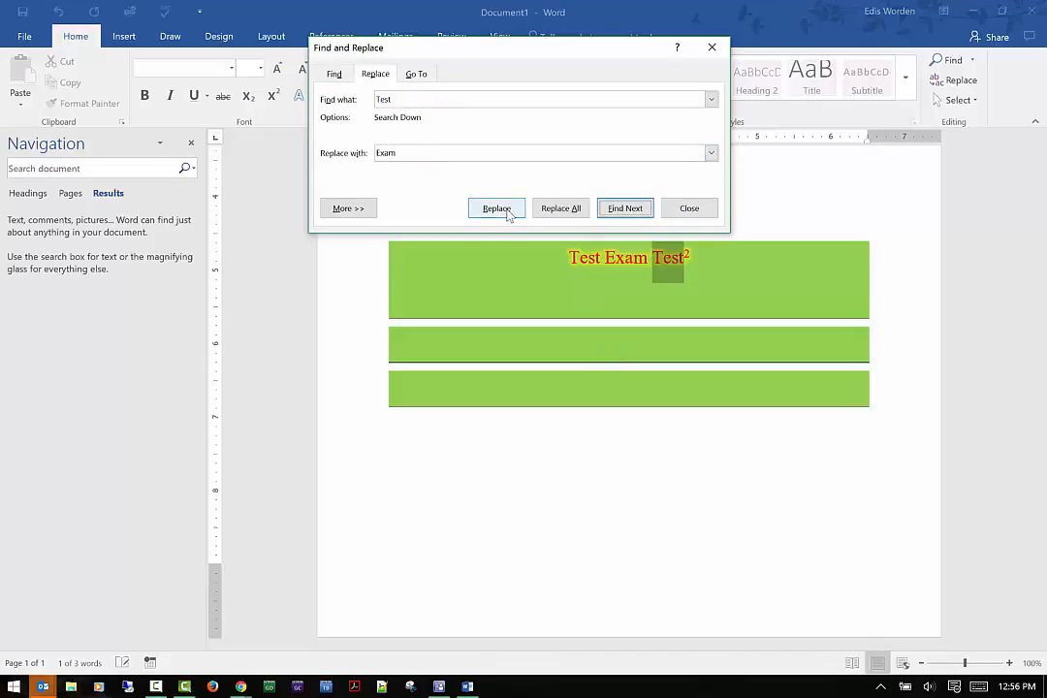
pyautogui.click(565, 210)
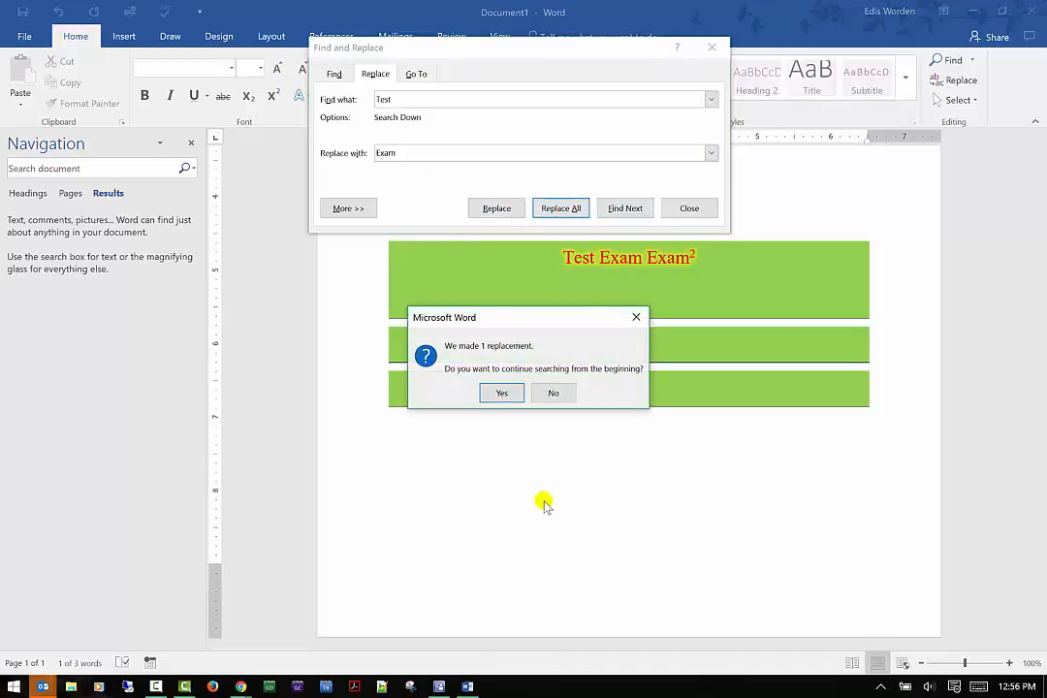
# Finish replacing all remaining Test occurrences with Exam from the document start, then search again for further matches.
pyautogui.click(521, 392)
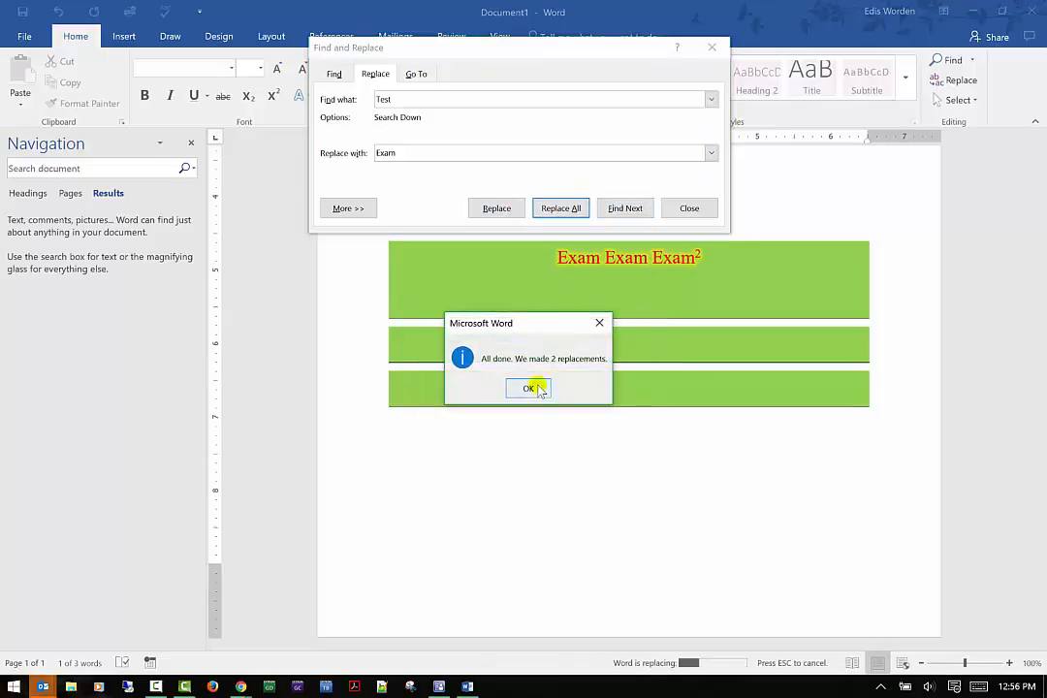
pyautogui.click(539, 389)
pyautogui.click(621, 212)
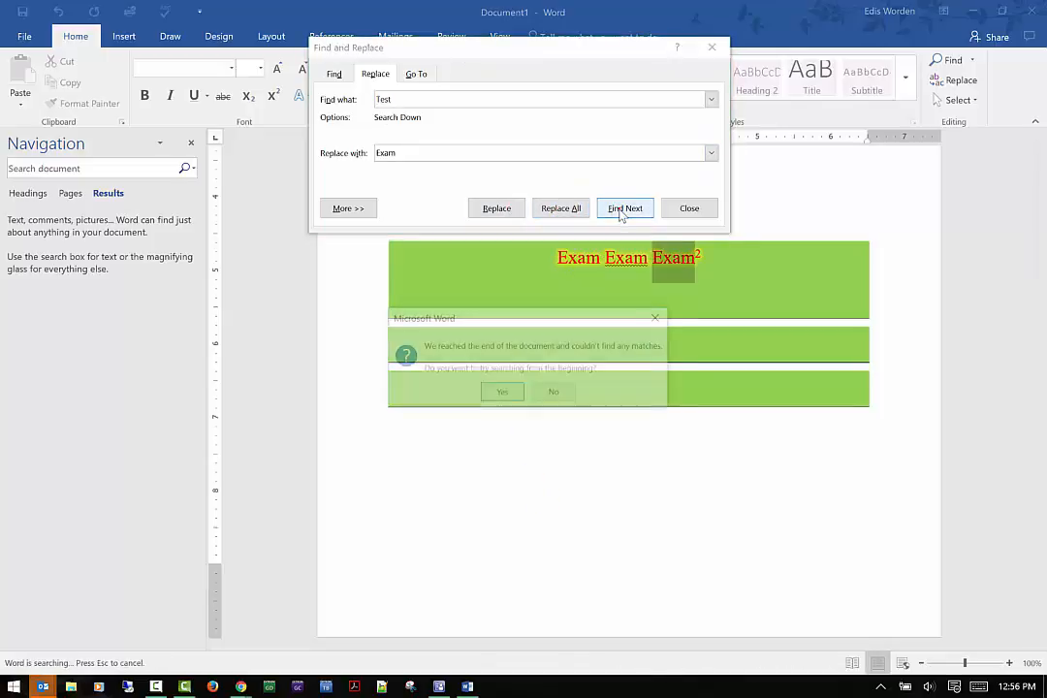
pyautogui.click(556, 395)
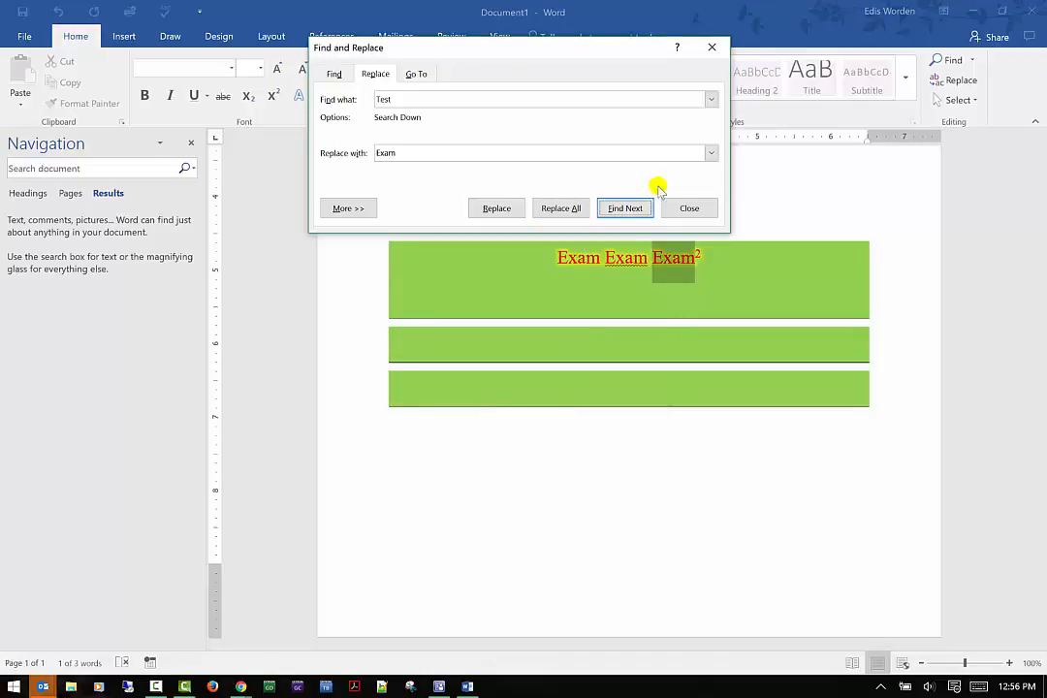
# Open the Go To tab and browse the list of item types to go to.
pyautogui.click(417, 75)
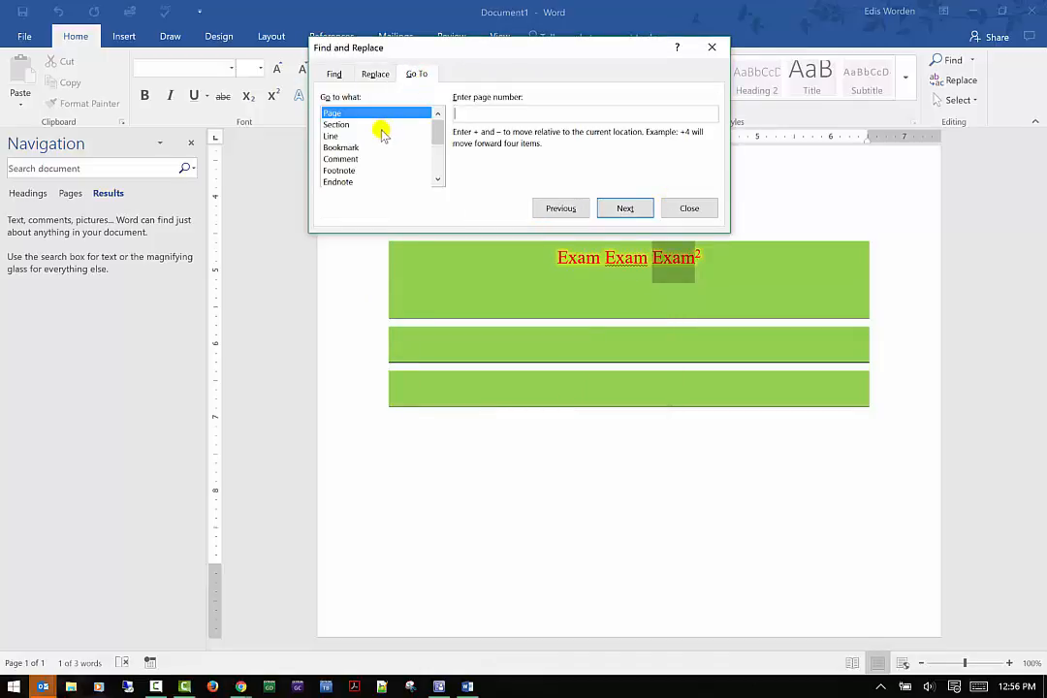
pyautogui.scroll(-3, 374, 159)
pyautogui.scroll(3, 375, 159)
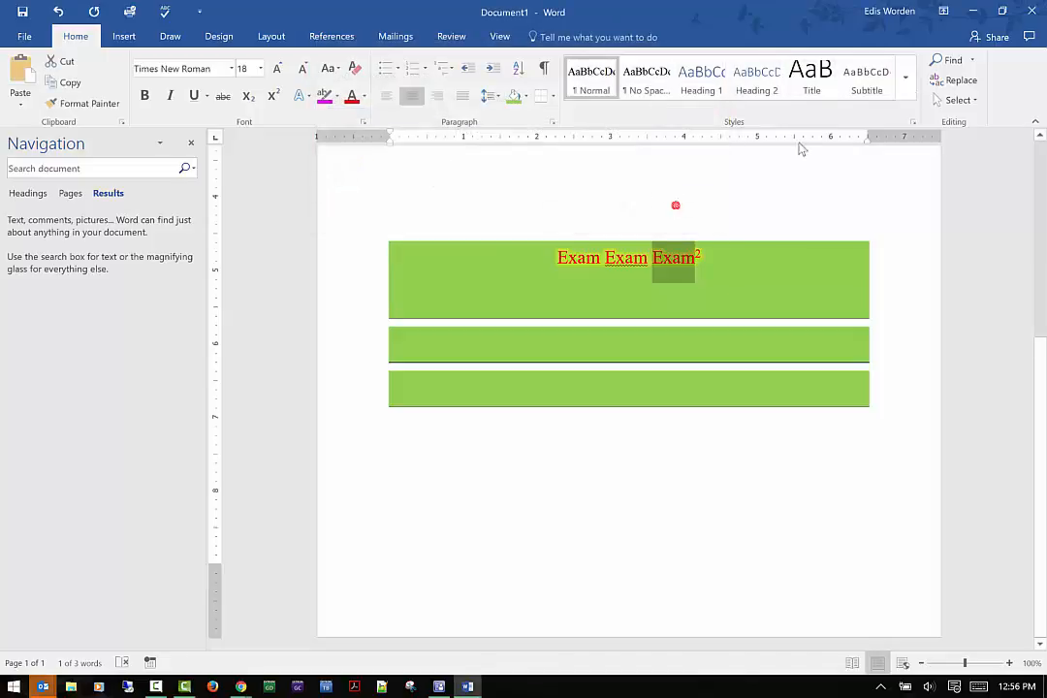
# Reopen Replace and try replacing all occurrences of test with Exam.
pyautogui.click(958, 81)
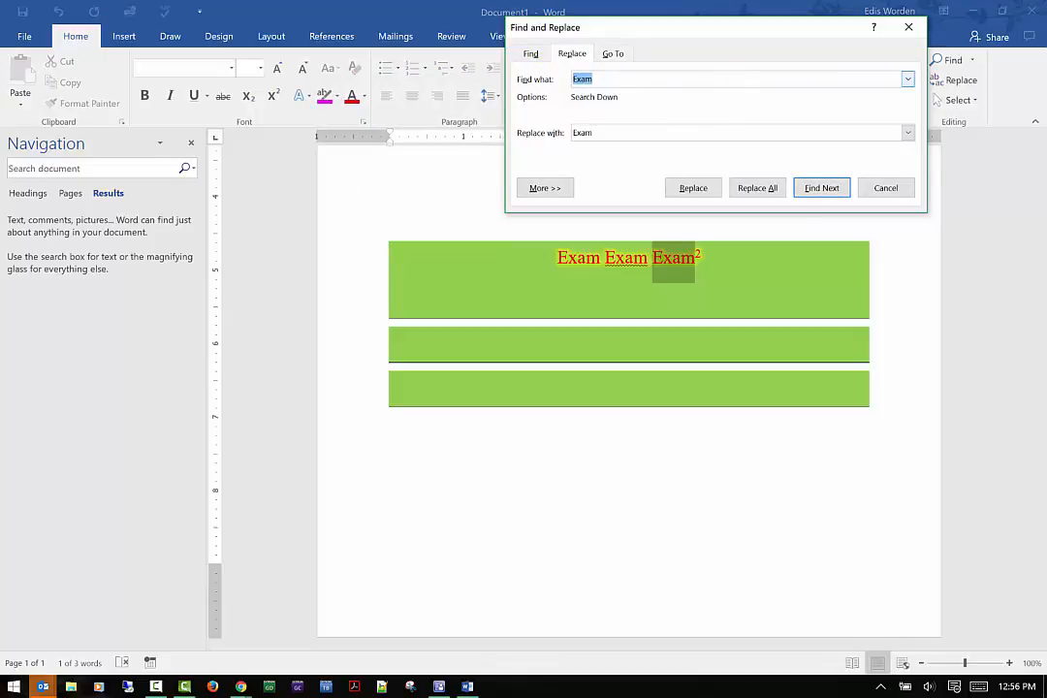
pyautogui.write('test')
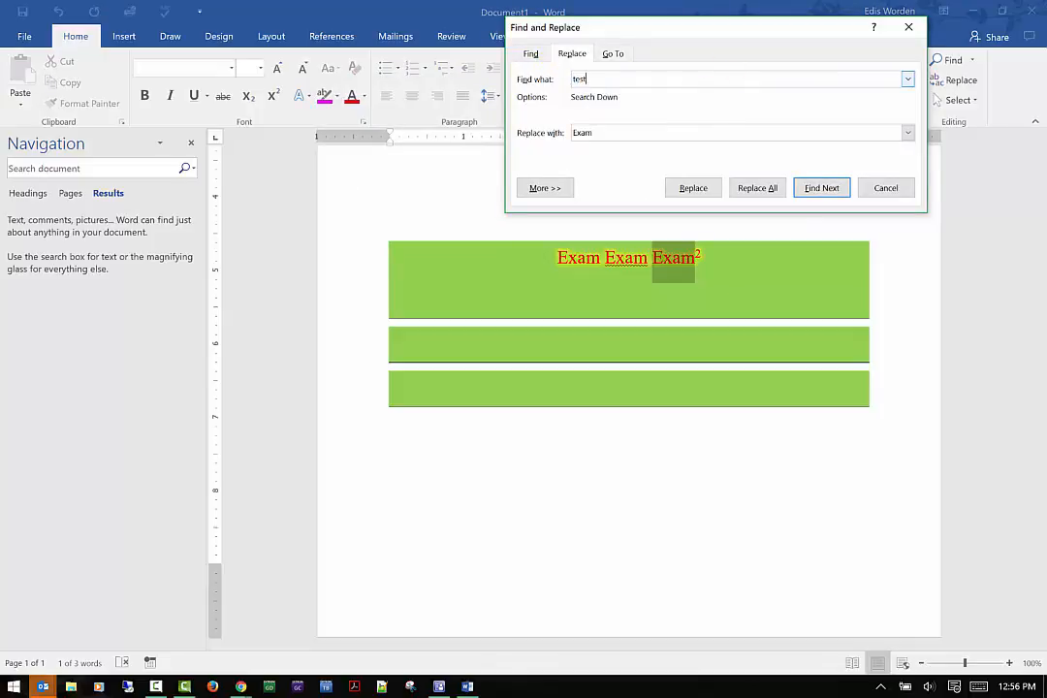
pyautogui.click(739, 188)
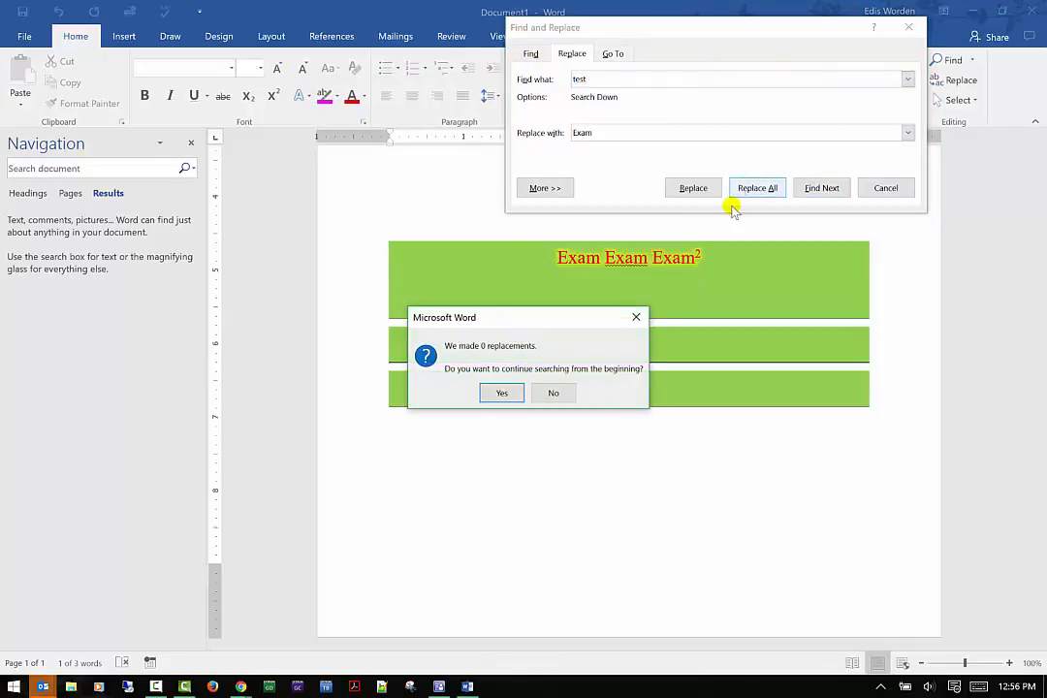
pyautogui.click(550, 393)
# Replace every exam with test throughout the document and close the Find and Replace dialog.
pyautogui.write('exam')
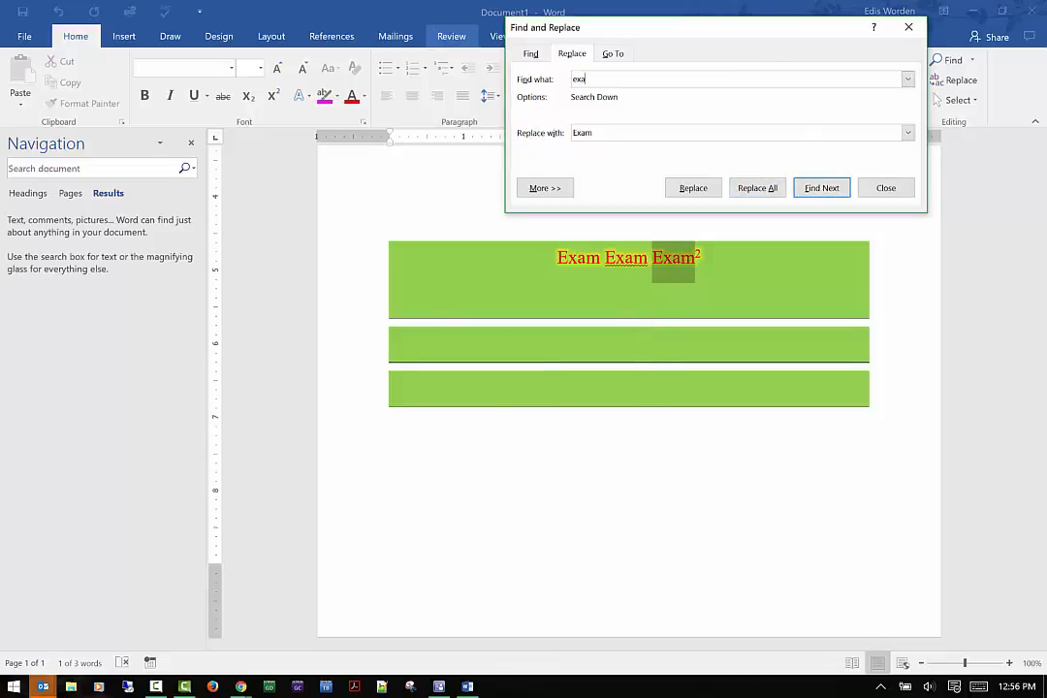
pyautogui.press('Tab')
pyautogui.write('test')
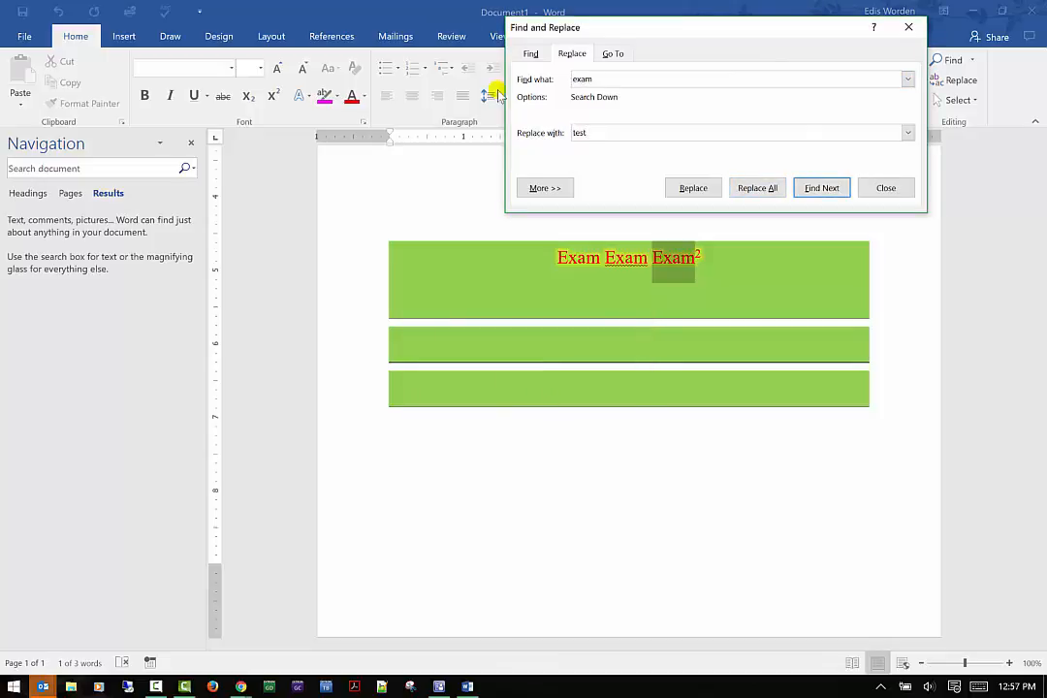
pyautogui.click(822, 188)
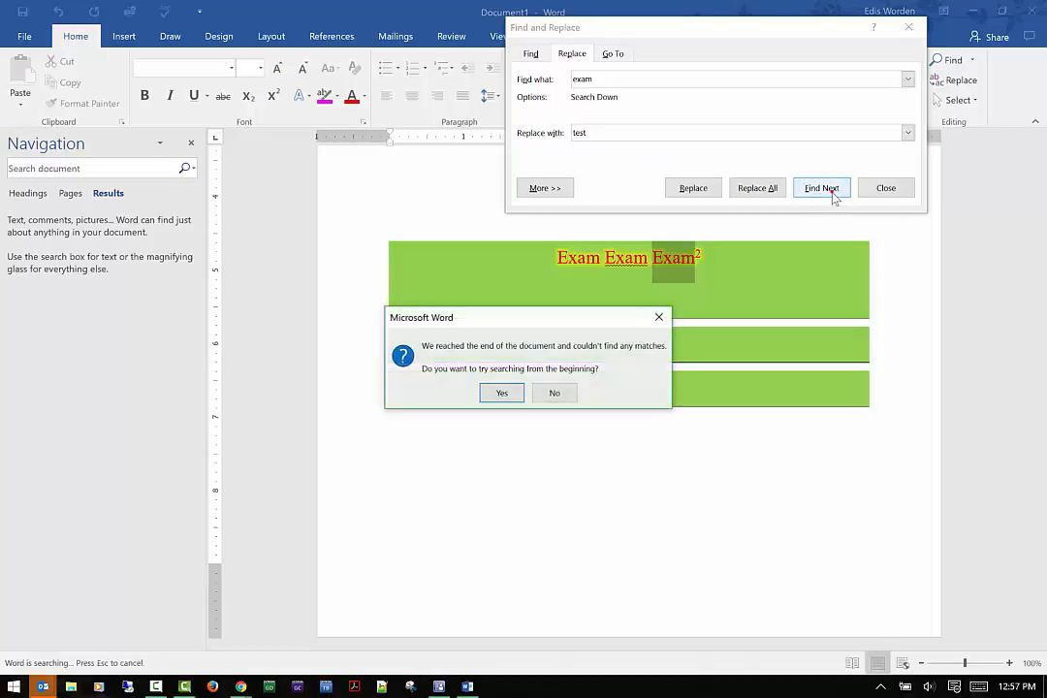
pyautogui.click(520, 387)
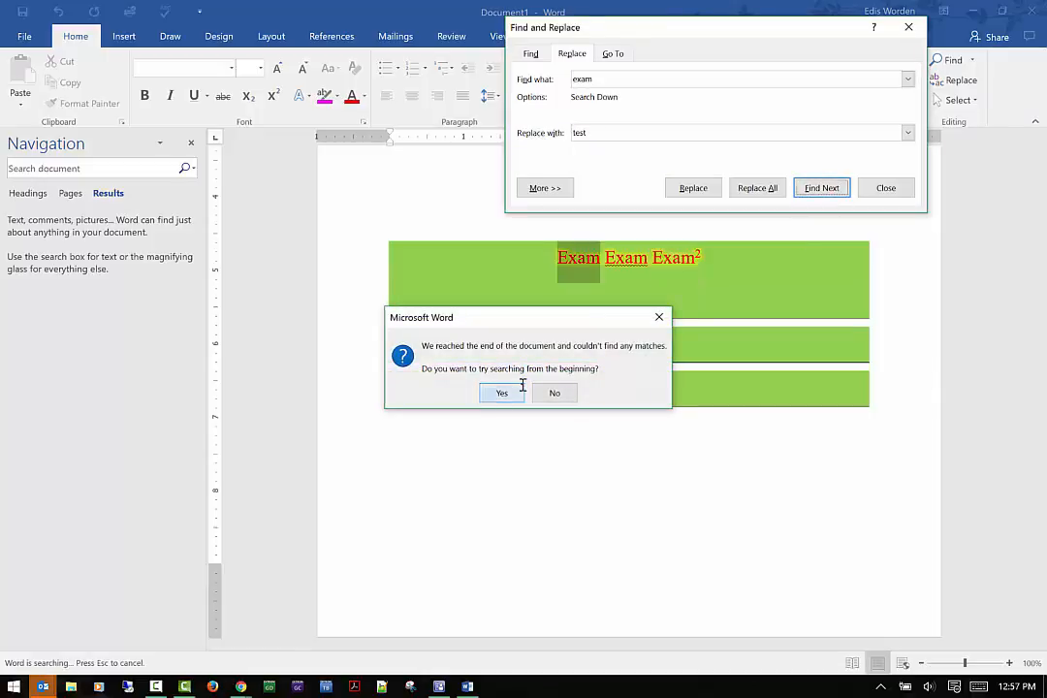
pyautogui.click(778, 194)
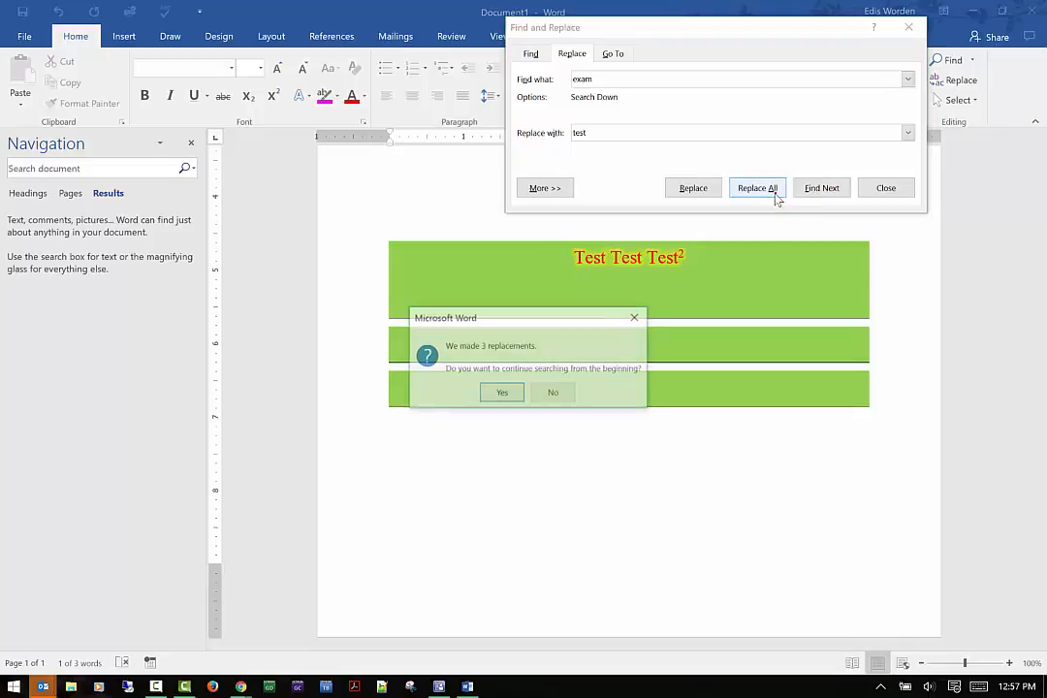
pyautogui.click(500, 395)
pyautogui.click(528, 388)
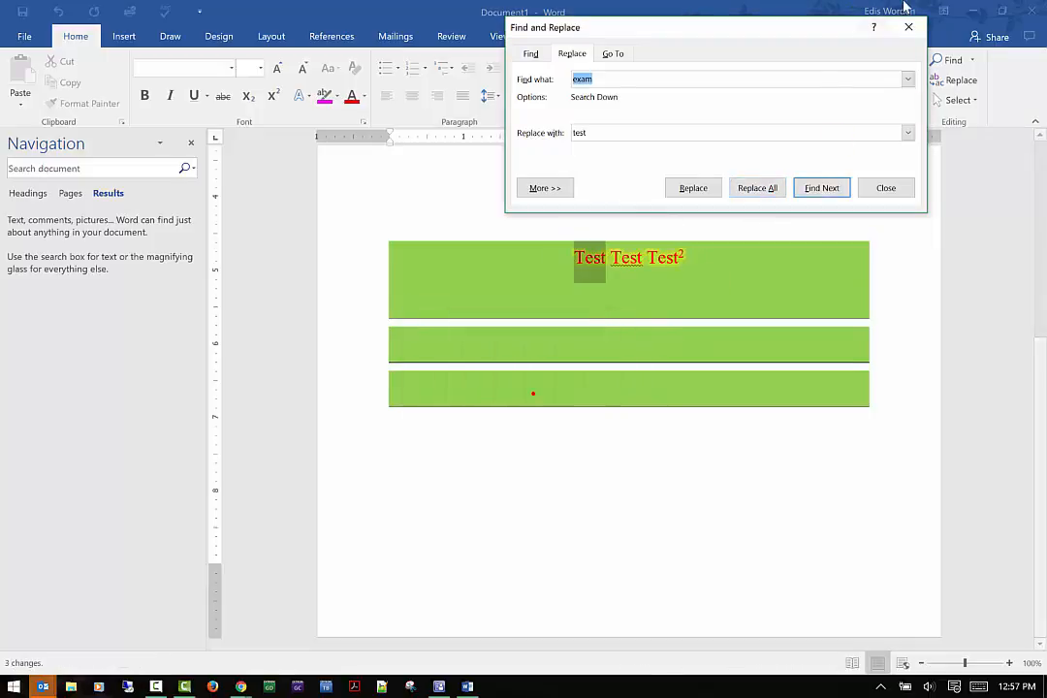
pyautogui.click(907, 26)
# Turn on Select Objects mode, then select all content in the document.
pyautogui.click(960, 100)
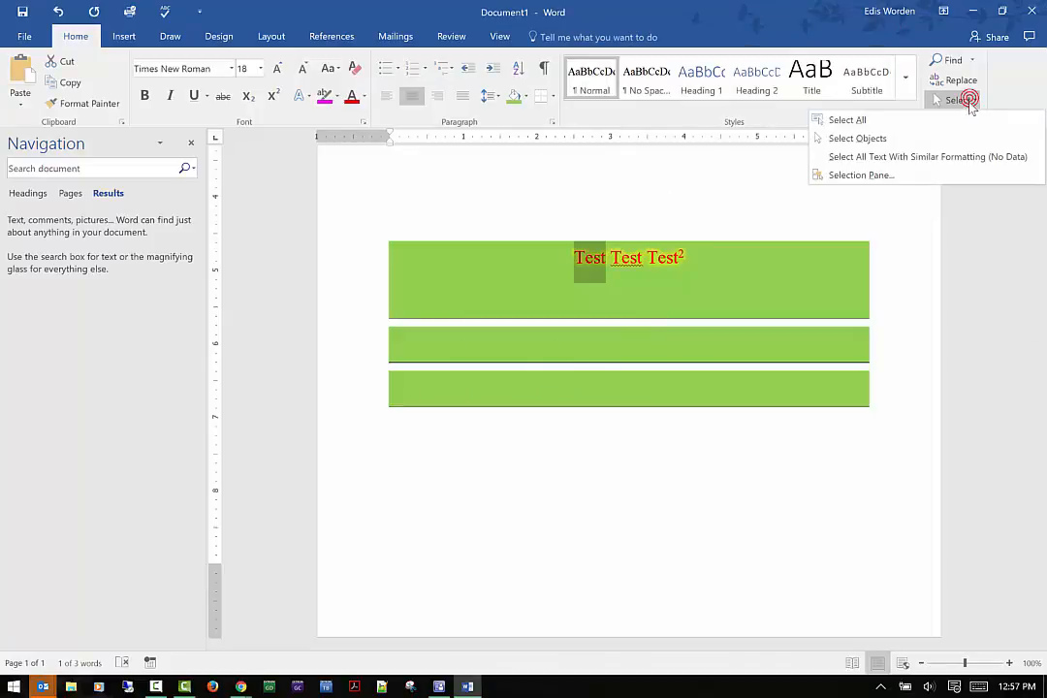
pyautogui.click(921, 142)
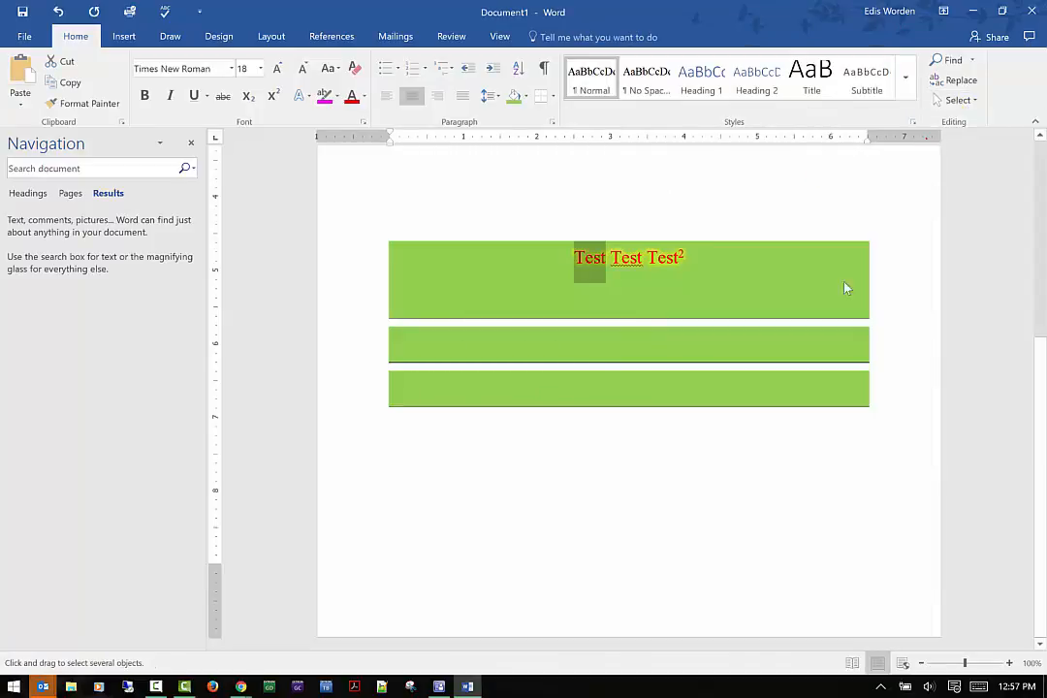
pyautogui.scroll(2, 810, 289)
pyautogui.scroll(4, 809, 289)
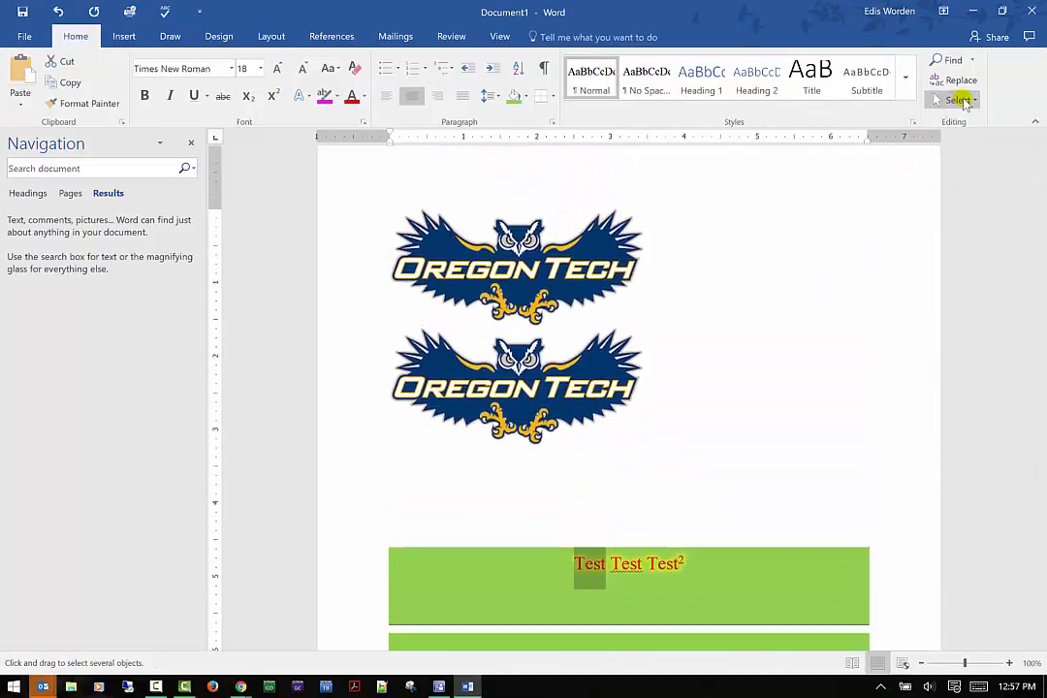
pyautogui.click(972, 100)
pyautogui.click(964, 120)
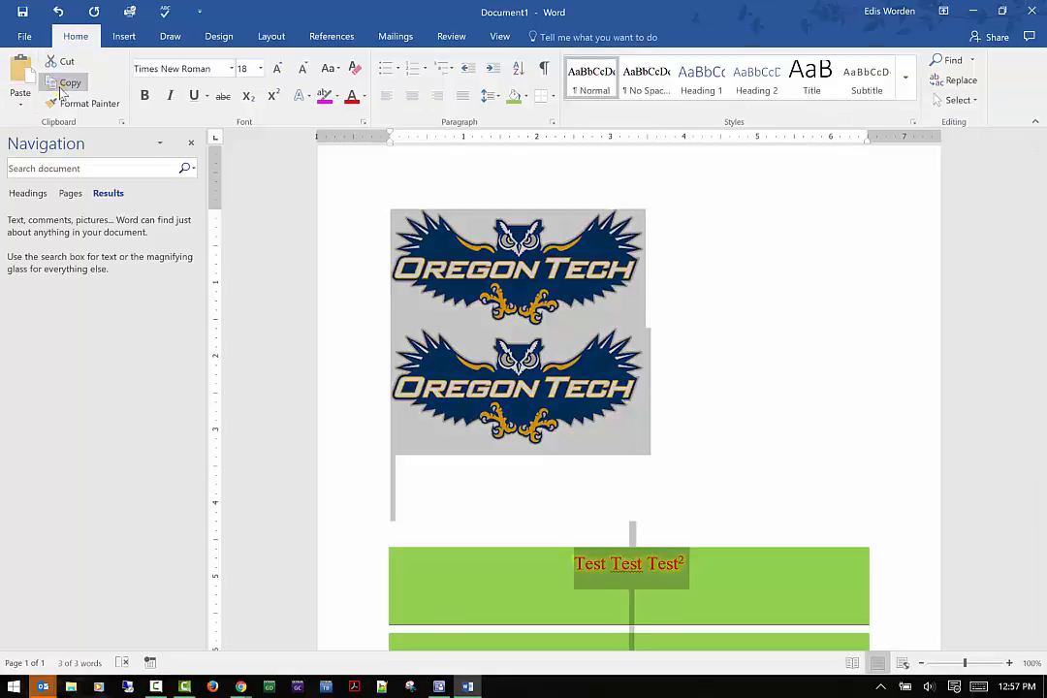
# Open Paste Special to review the available paste formats, then cancel it.
pyautogui.click(20, 103)
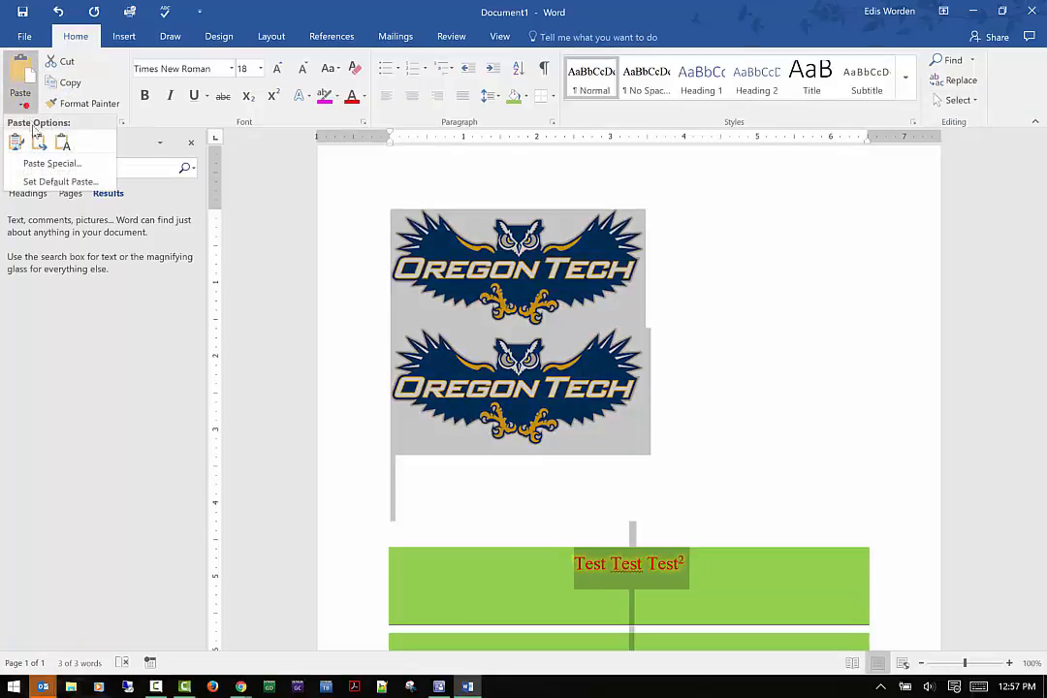
pyautogui.click(35, 165)
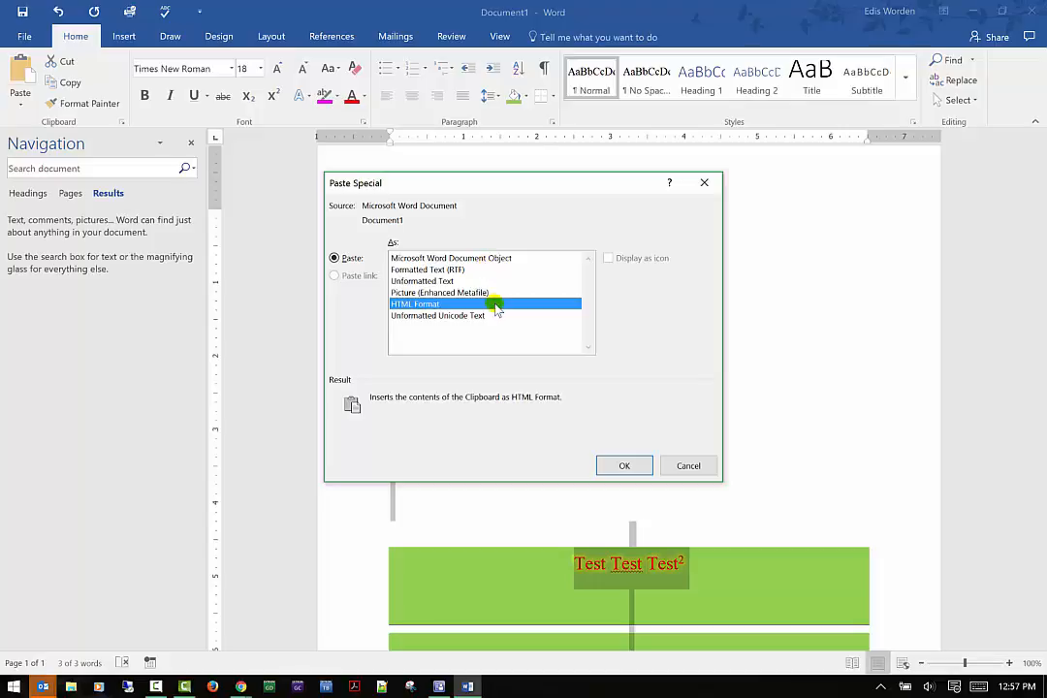
pyautogui.click(694, 466)
# Open the Selection pane for the document's objects.
pyautogui.click(960, 100)
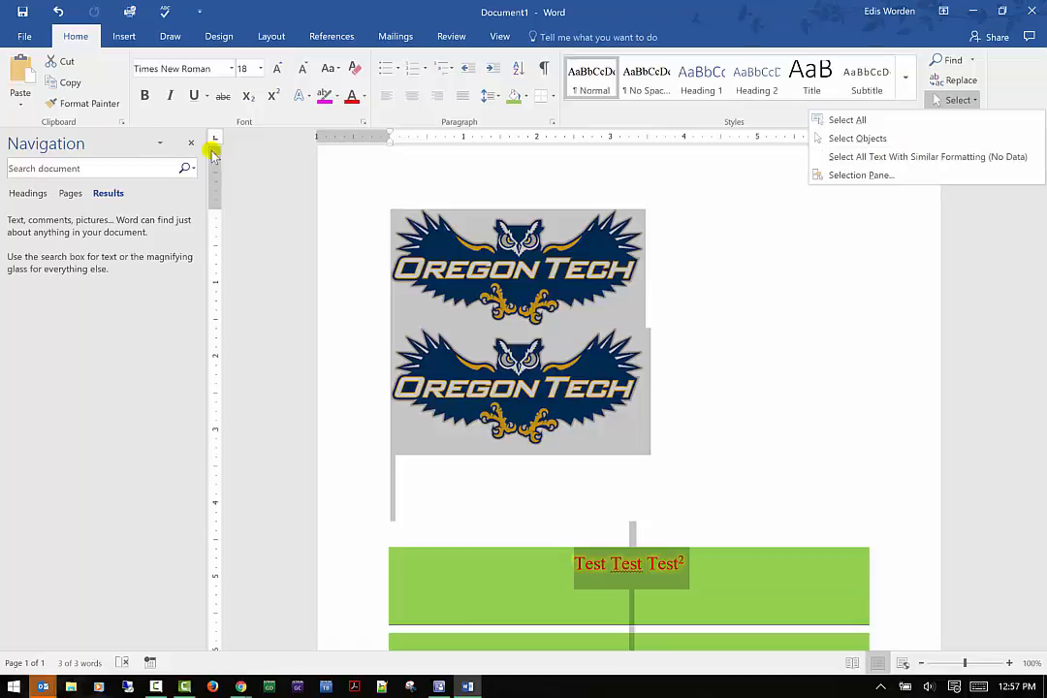
pyautogui.click(194, 146)
pyautogui.click(956, 100)
pyautogui.click(879, 176)
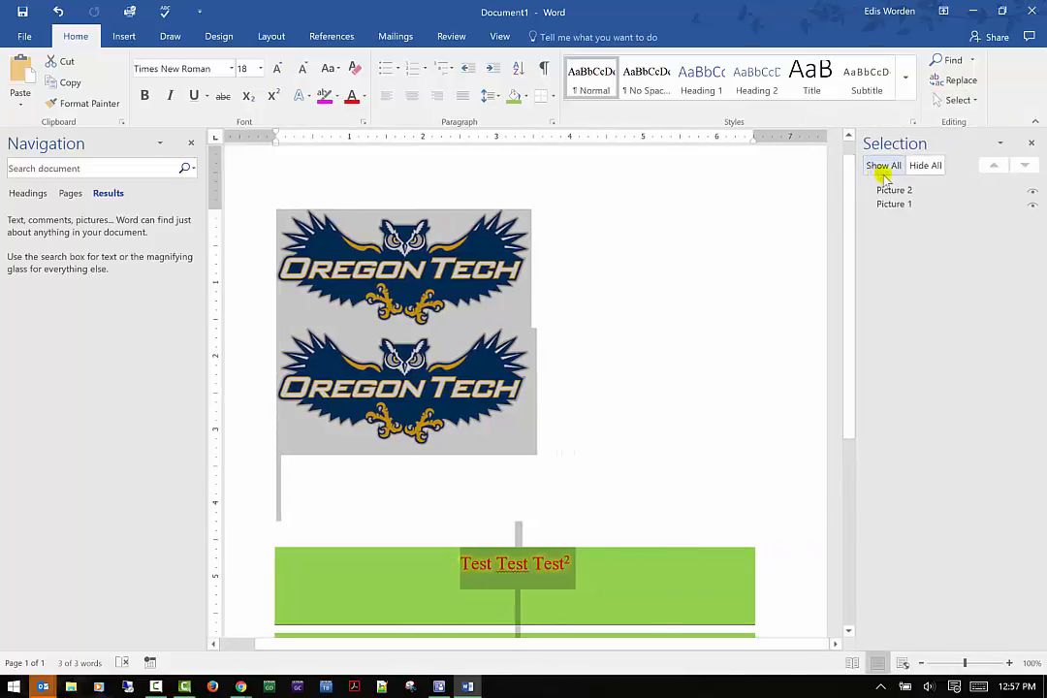
# Select Picture 2 and Picture 1 in turn from the Selection pane.
pyautogui.click(882, 190)
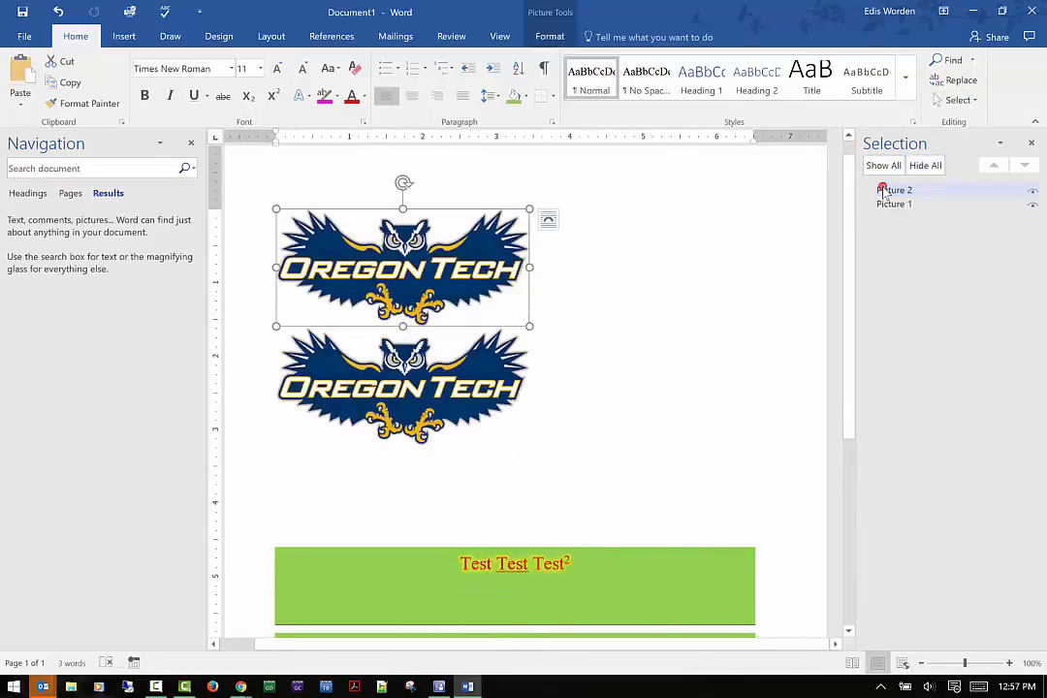
pyautogui.click(886, 204)
pyautogui.click(882, 190)
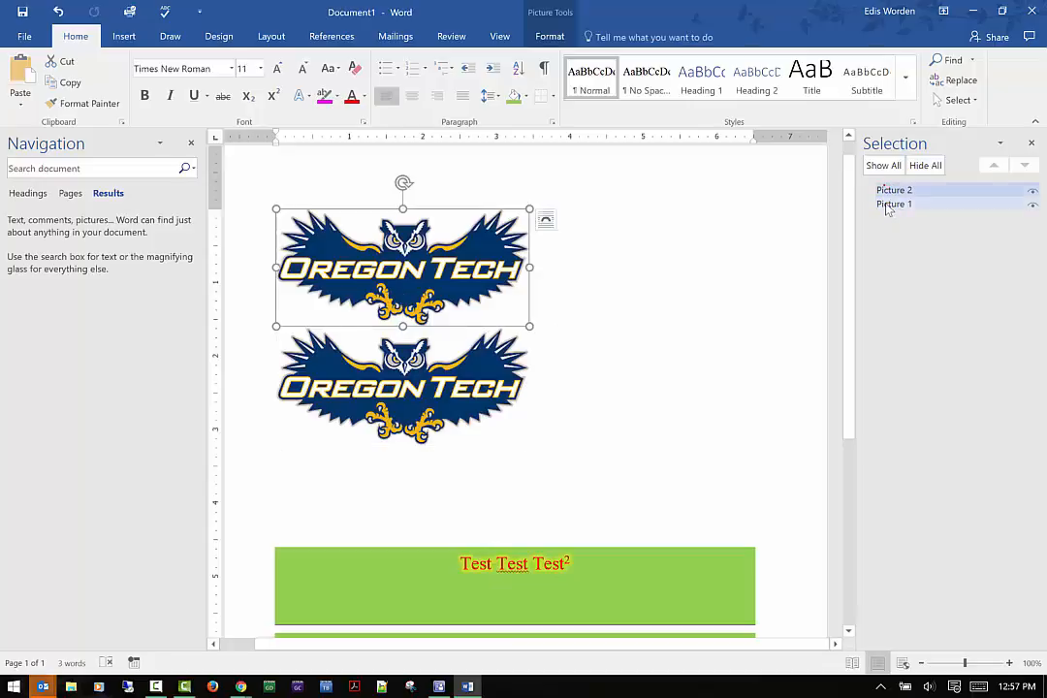
pyautogui.click(884, 203)
pyautogui.click(883, 190)
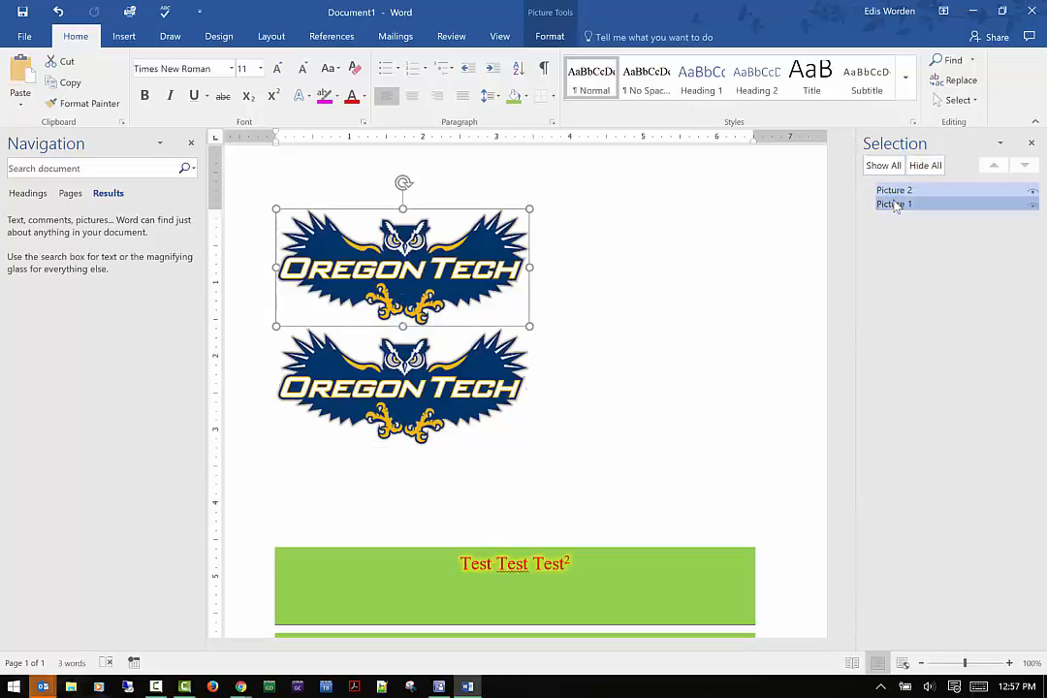
pyautogui.click(892, 203)
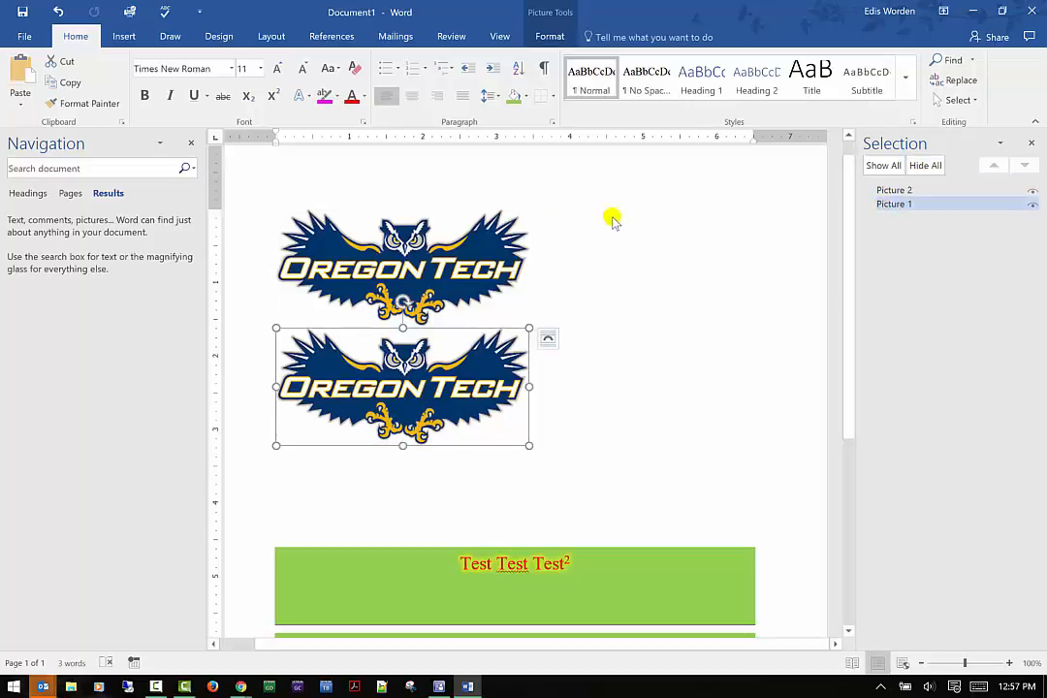